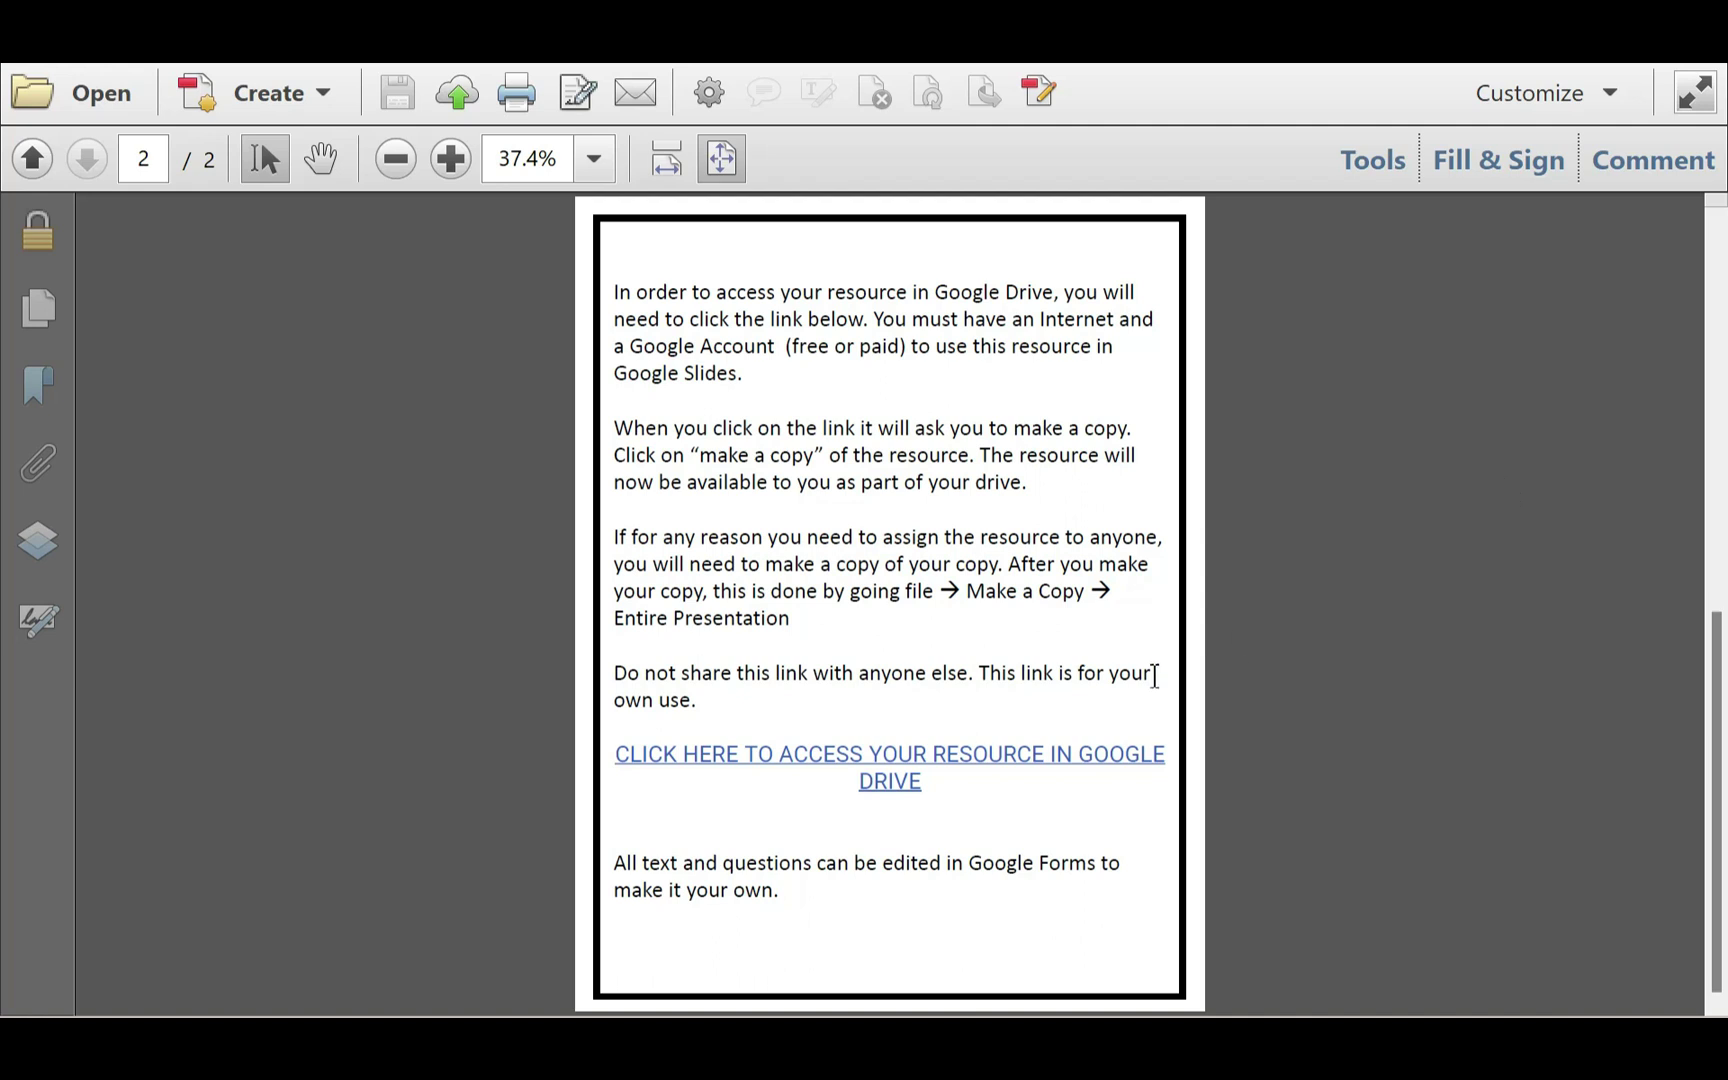
Follow the PDF's Google Drive resource link to open the rubric form copy in Google Forms
{"action": "mouse_move", "coordinate": [913, 757]}
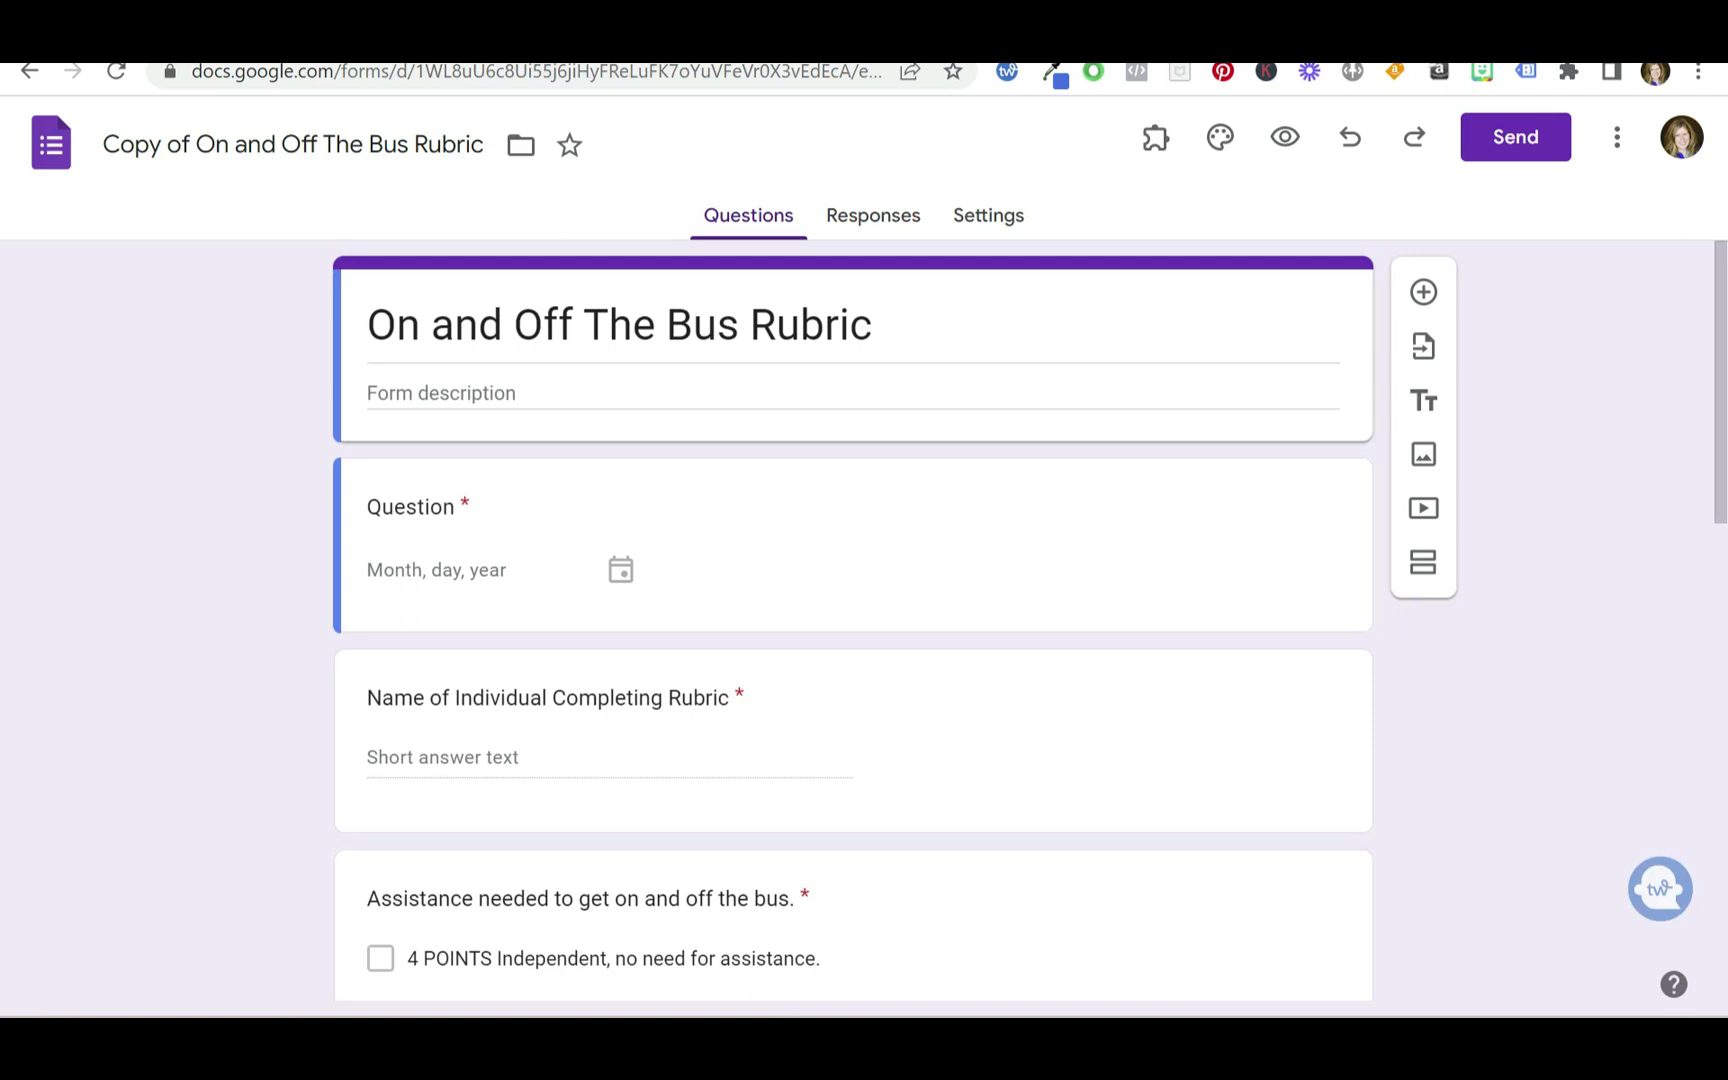
Replace the 'Copy of' prefix so the form is titled 'Template On and Off The Bus Rubric'
{"action": "left_click_drag", "start_coordinate": [194, 144], "coordinate": [103, 144]}
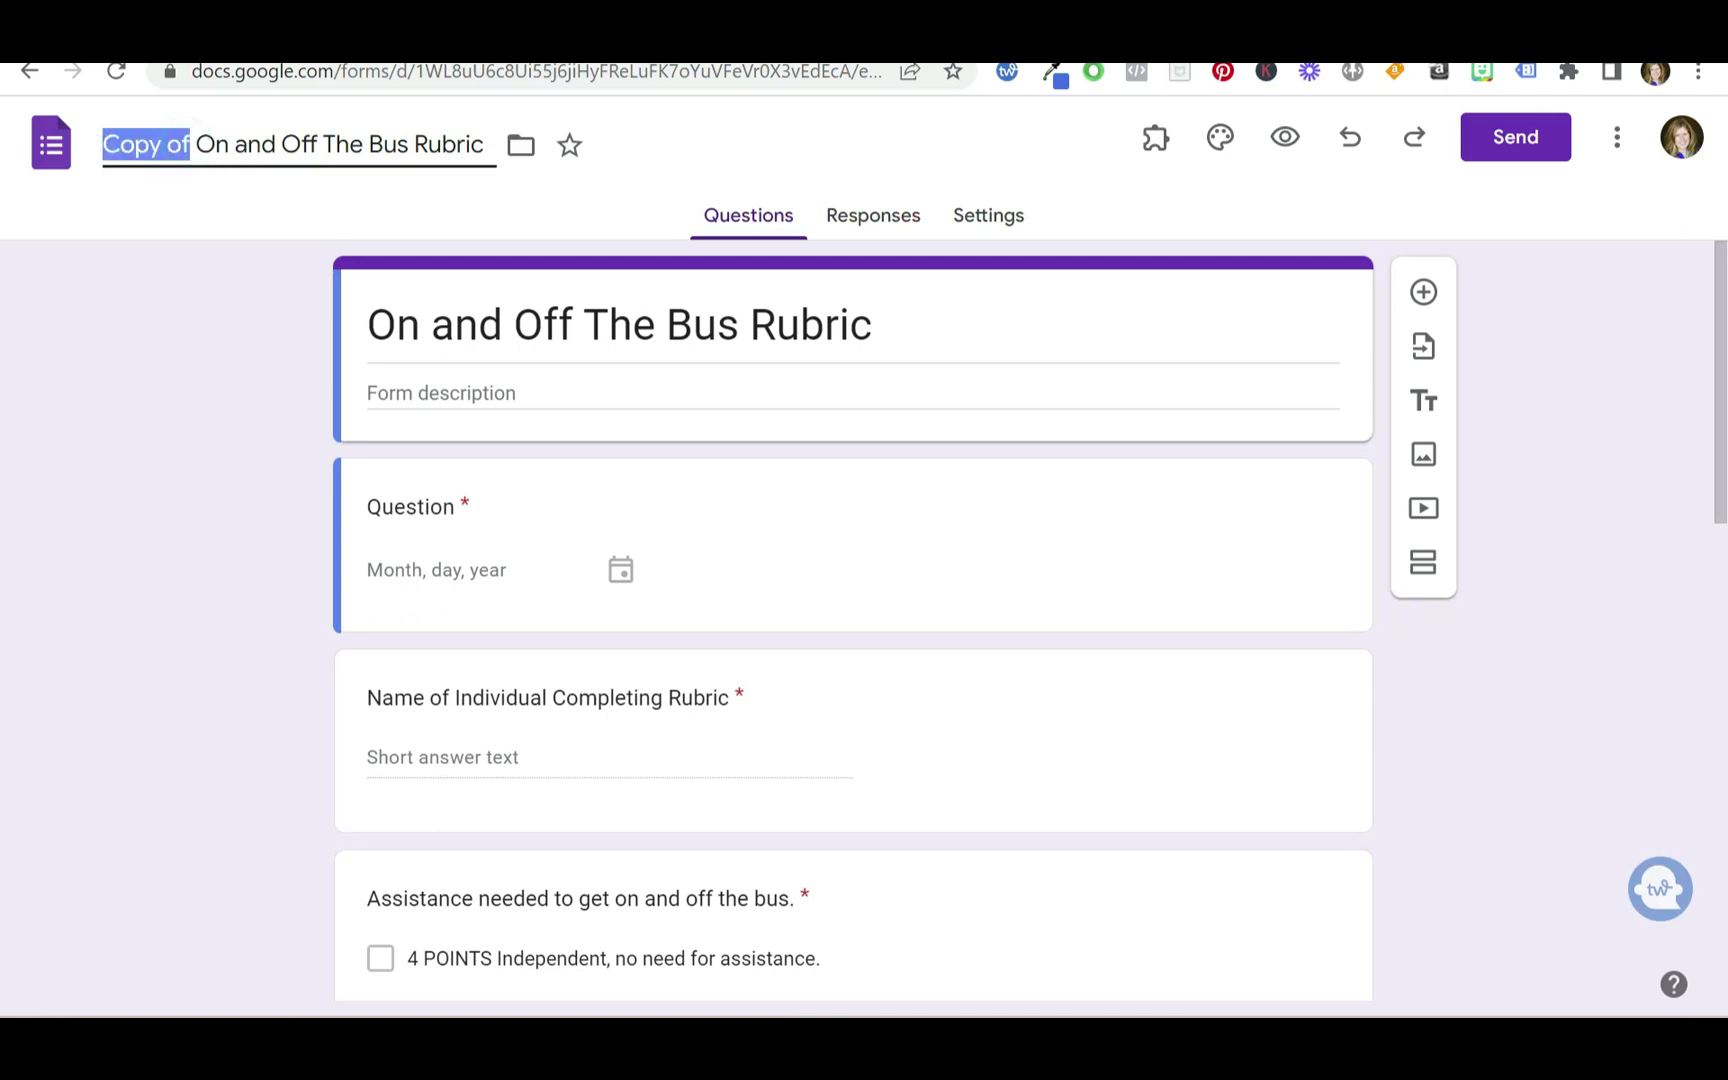
{"action": "type", "text": "Templat"}
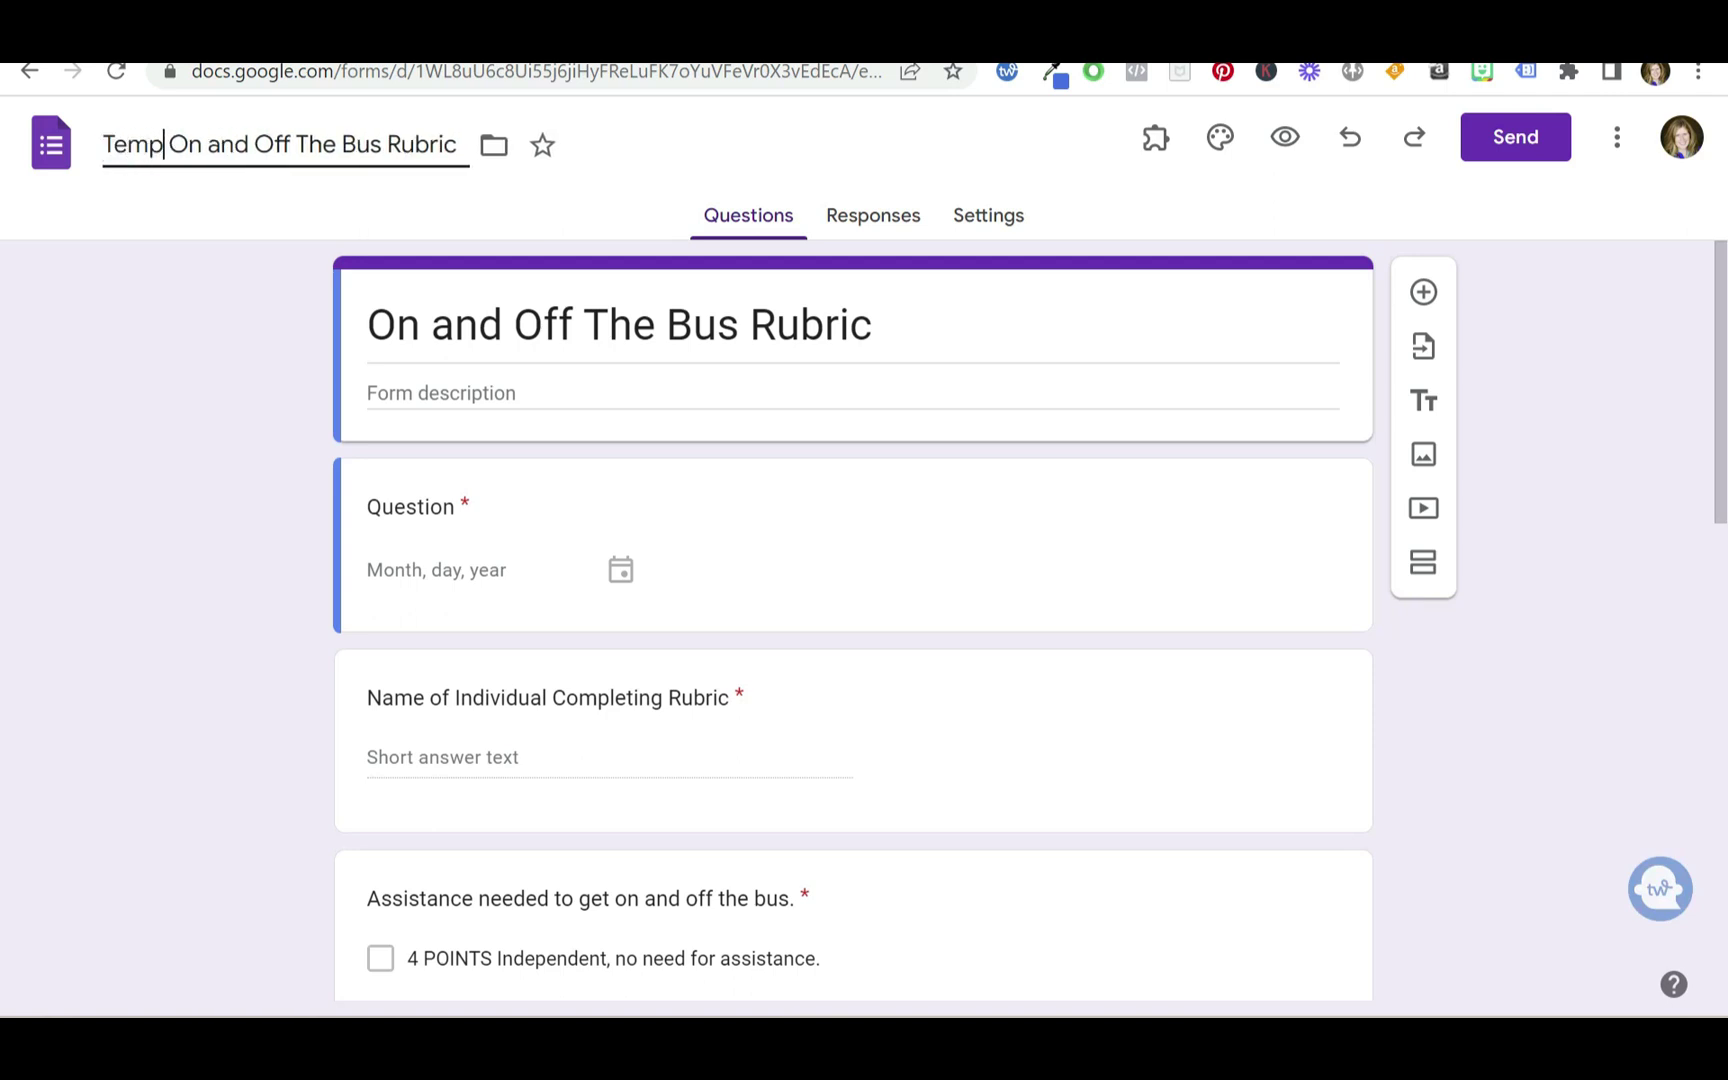
{"action": "type", "text": "e"}
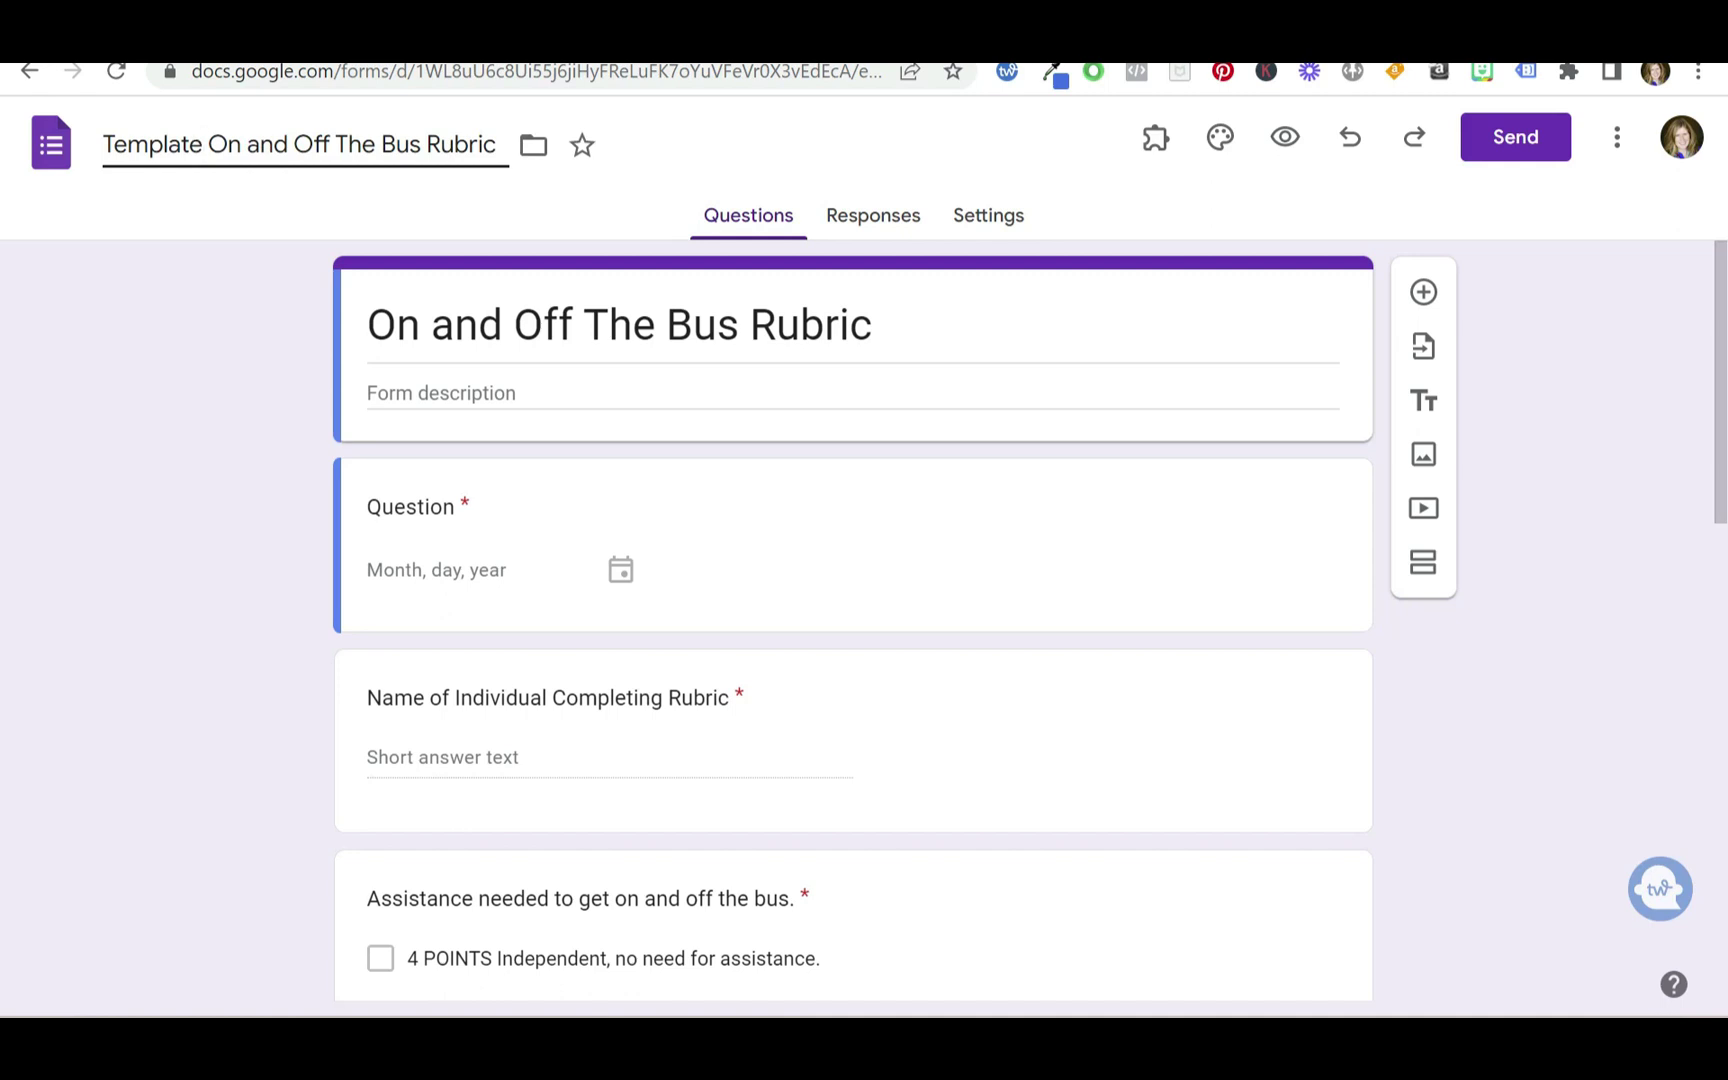
{"action": "left_click", "coordinate": [213, 294]}
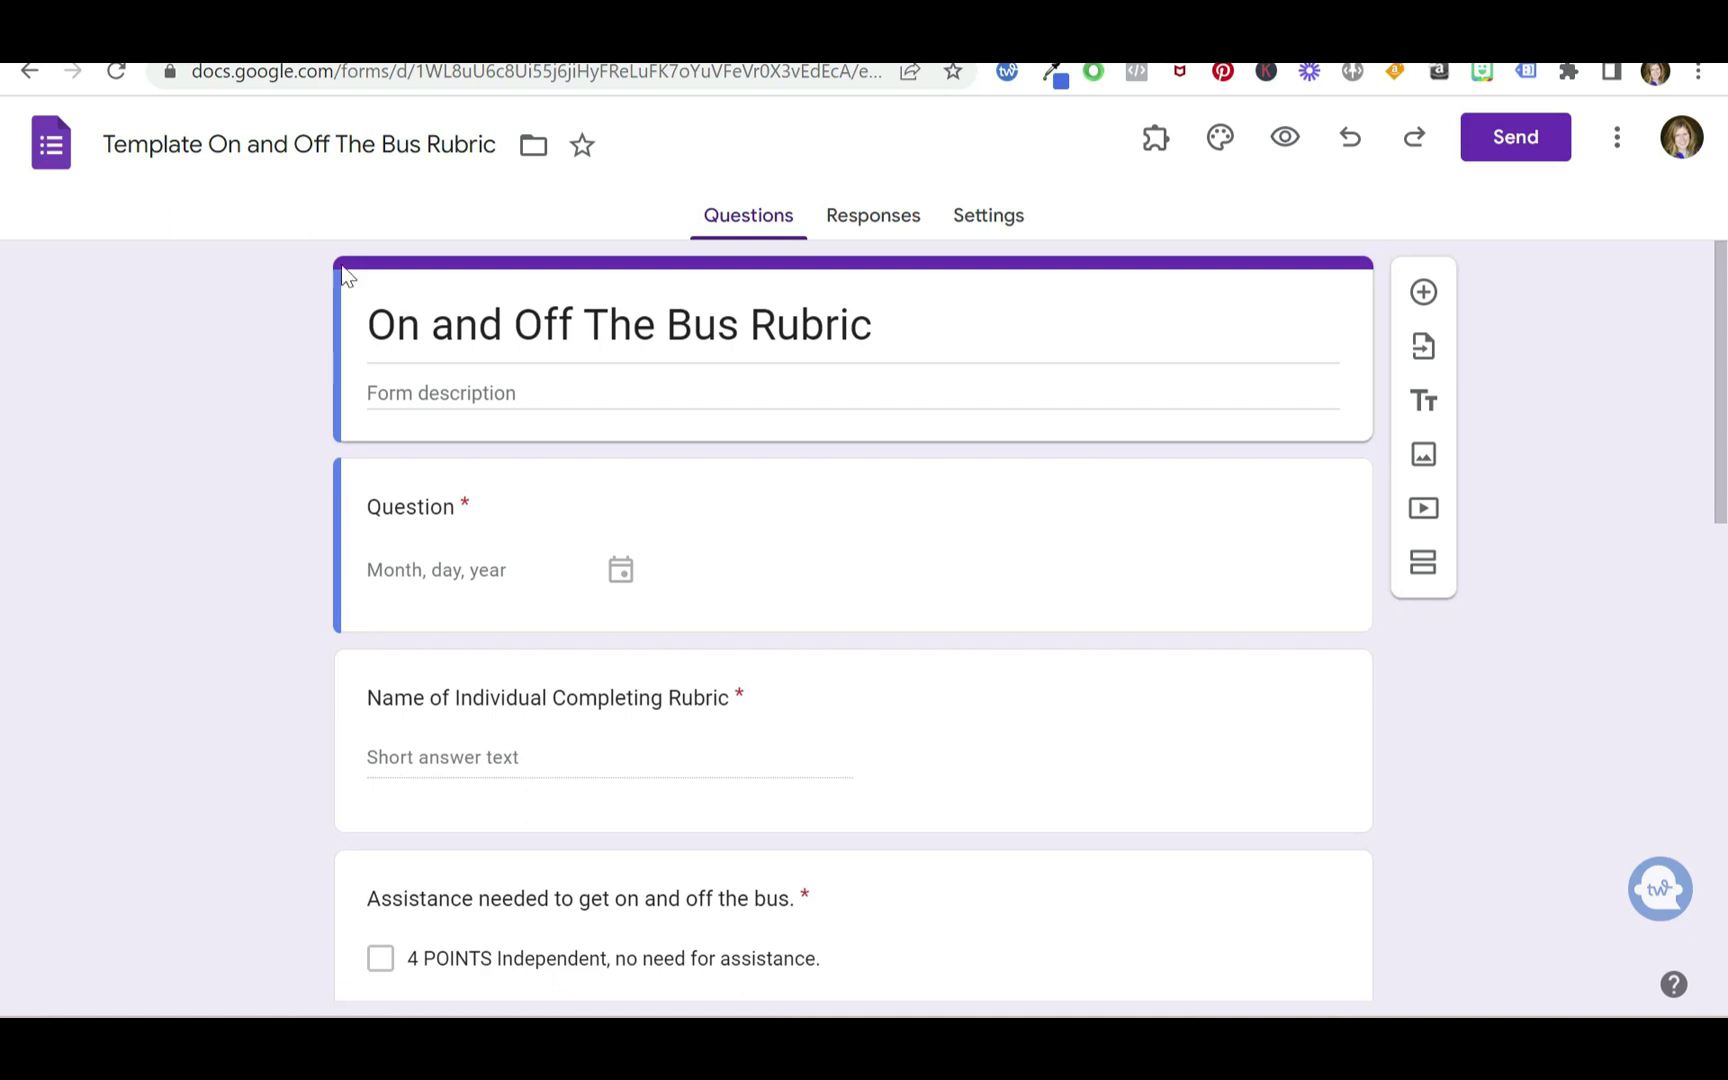
Make a copy of the template, naming it with the student's name instead of 'Copy of Template'
{"action": "left_click", "coordinate": [1607, 139]}
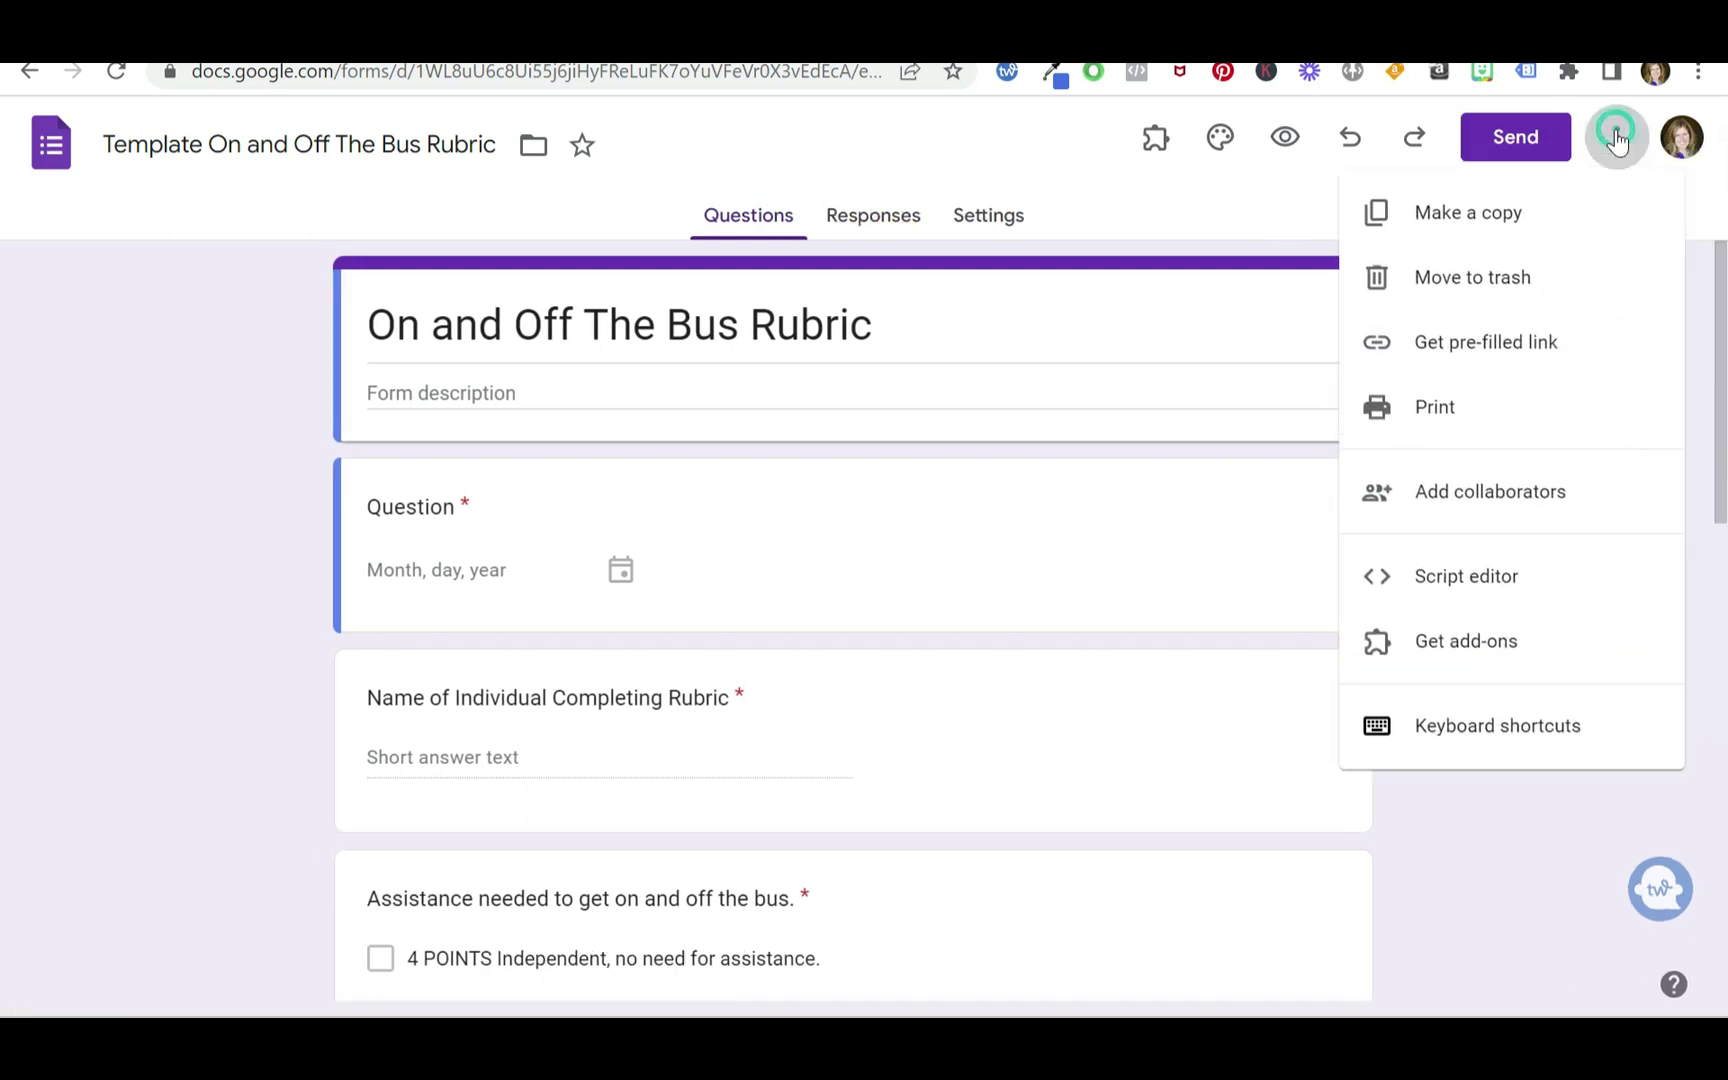
{"action": "left_click", "coordinate": [1503, 216]}
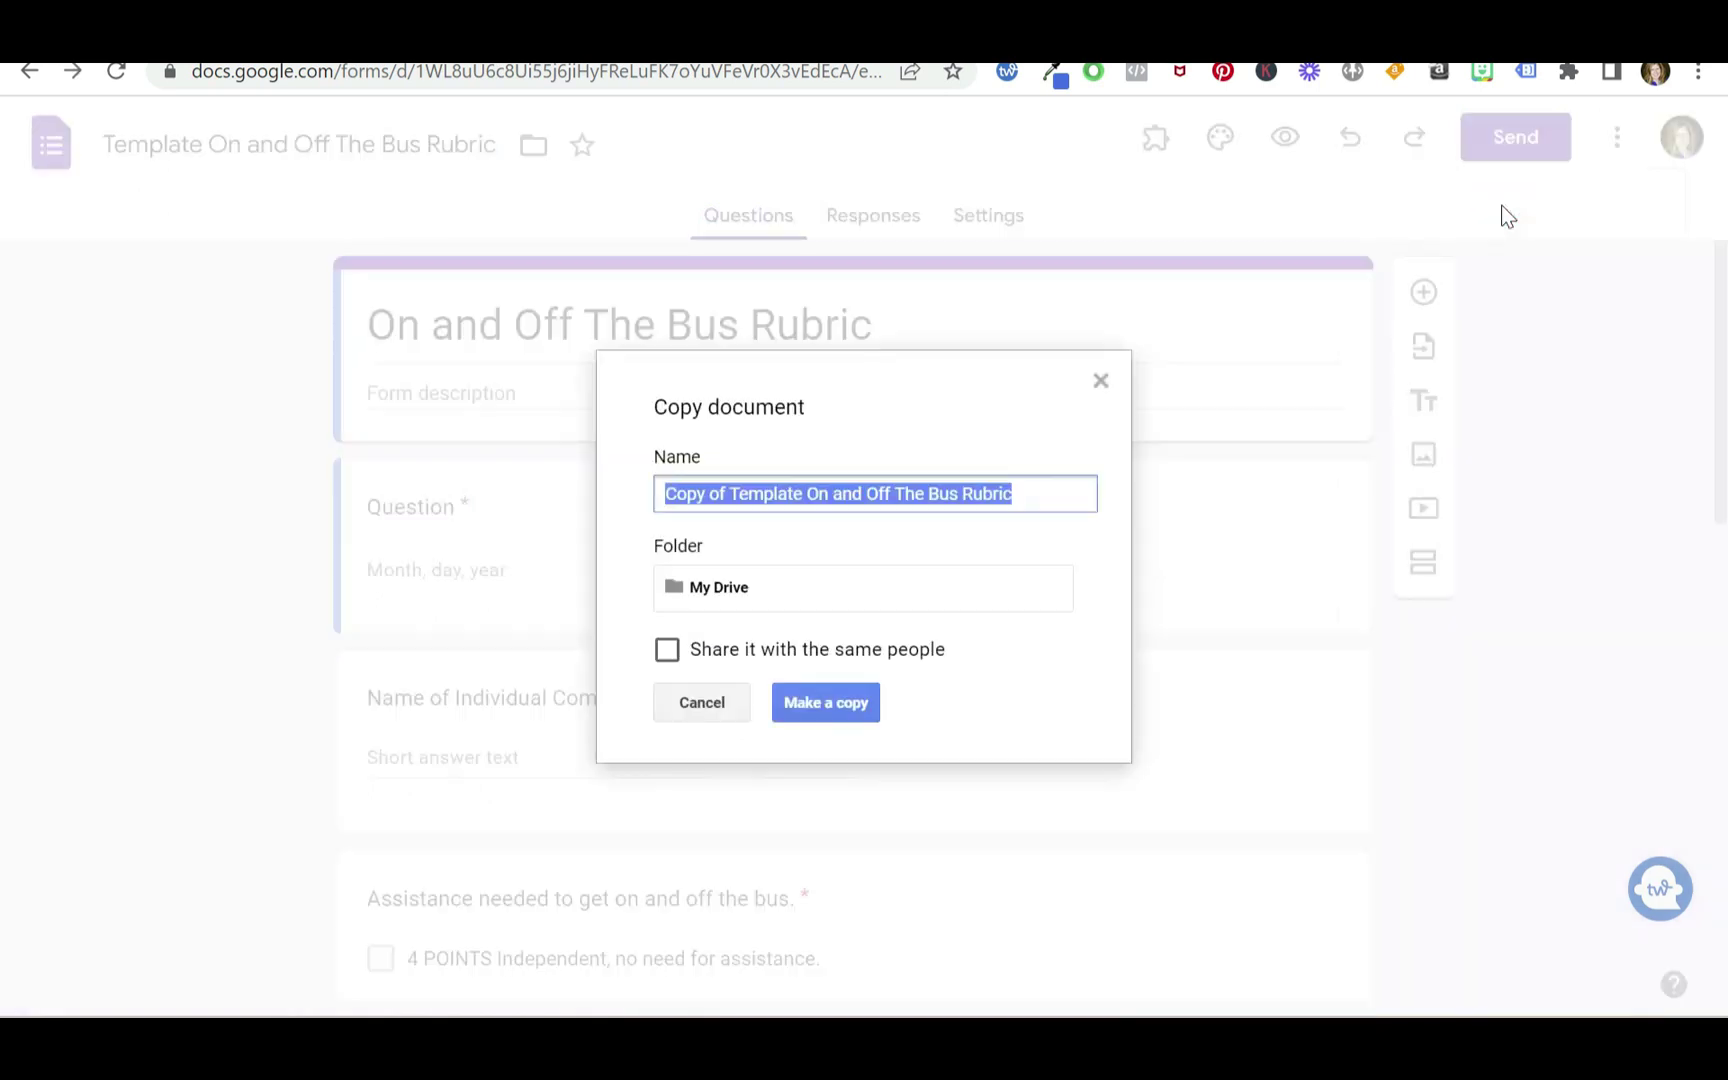
{"action": "left_click", "coordinate": [787, 493]}
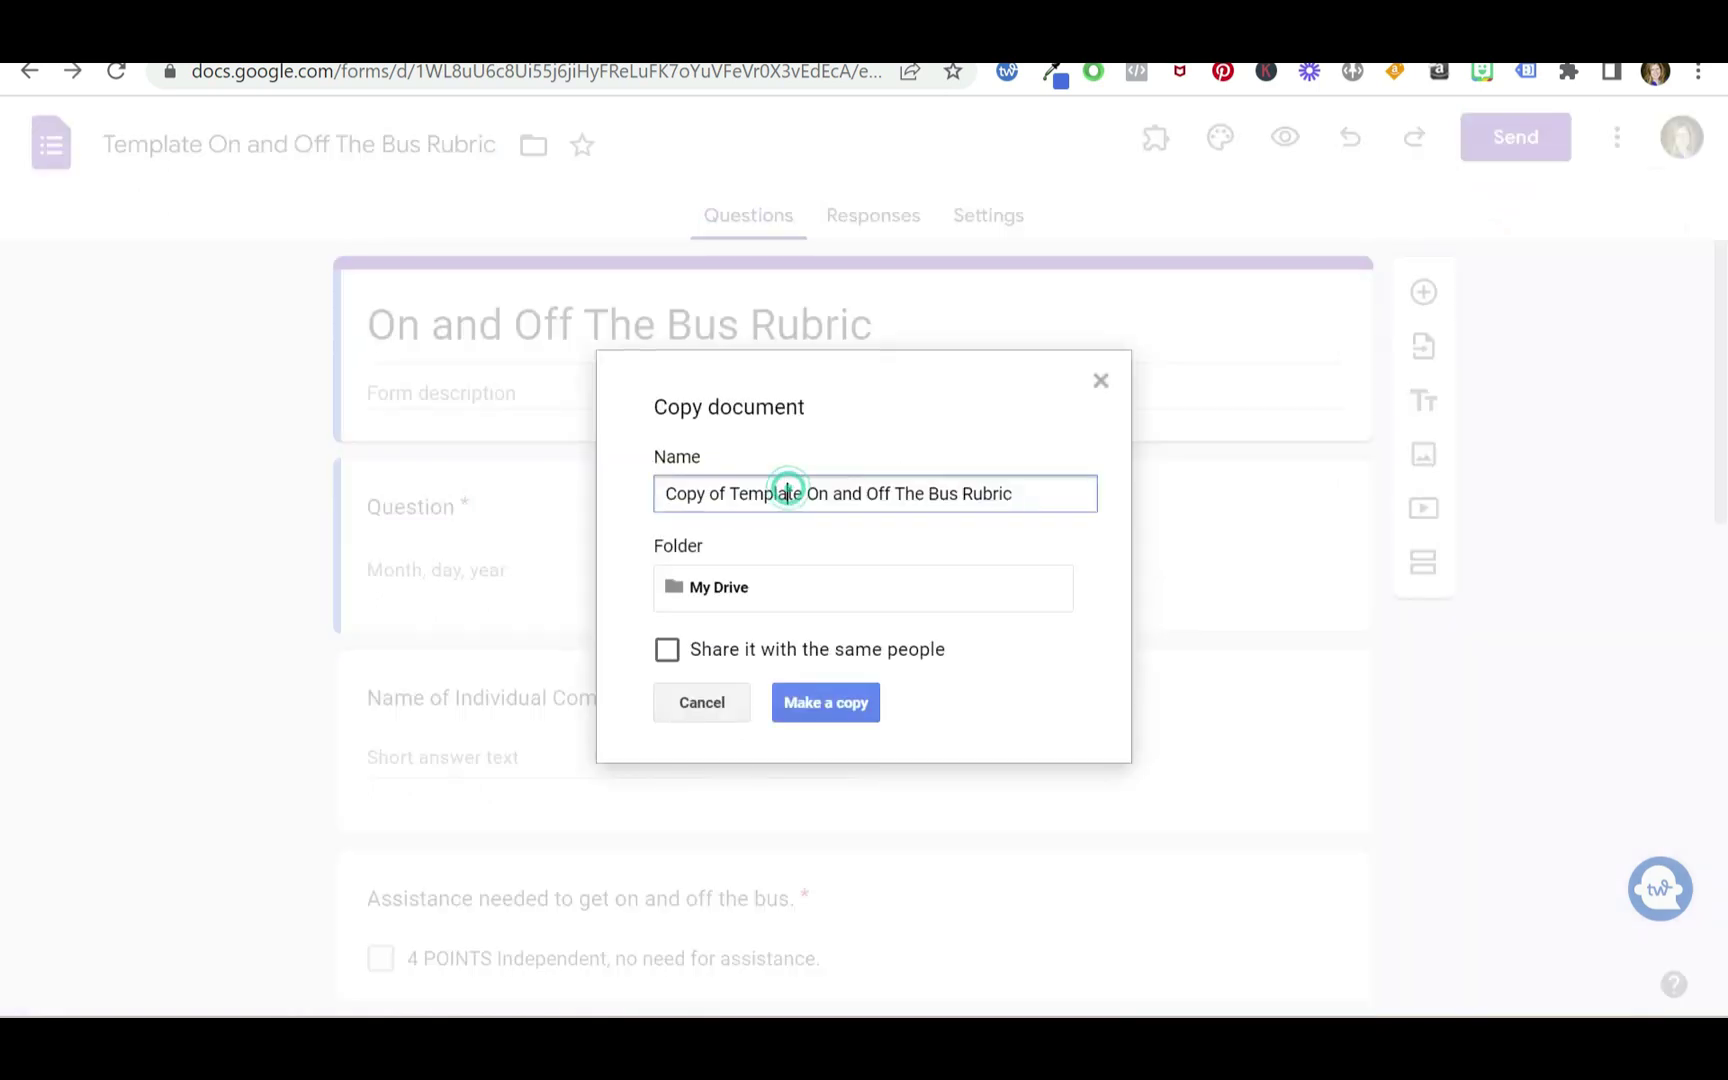
{"action": "left_click_drag", "start_coordinate": [803, 493], "coordinate": [634, 500]}
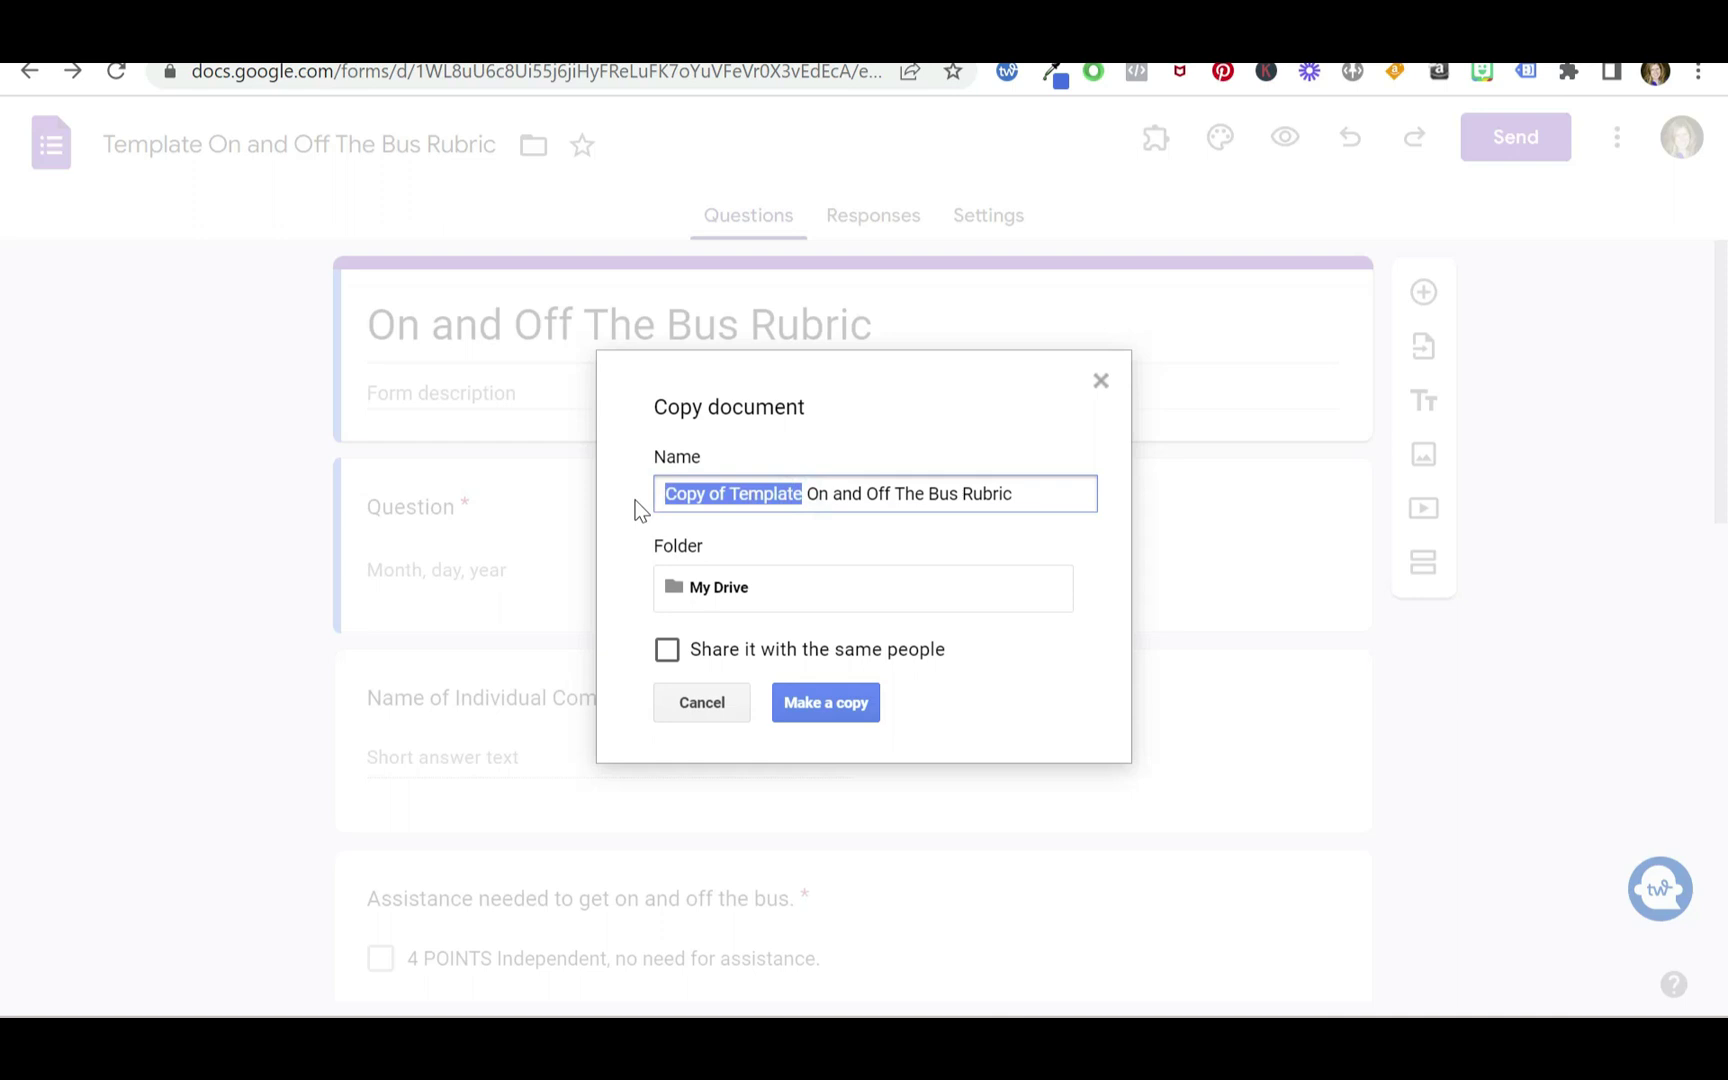
{"action": "type", "text": "ade"}
{"action": "key", "text": "BackSpace"}
{"action": "key", "text": "BackSpace"}
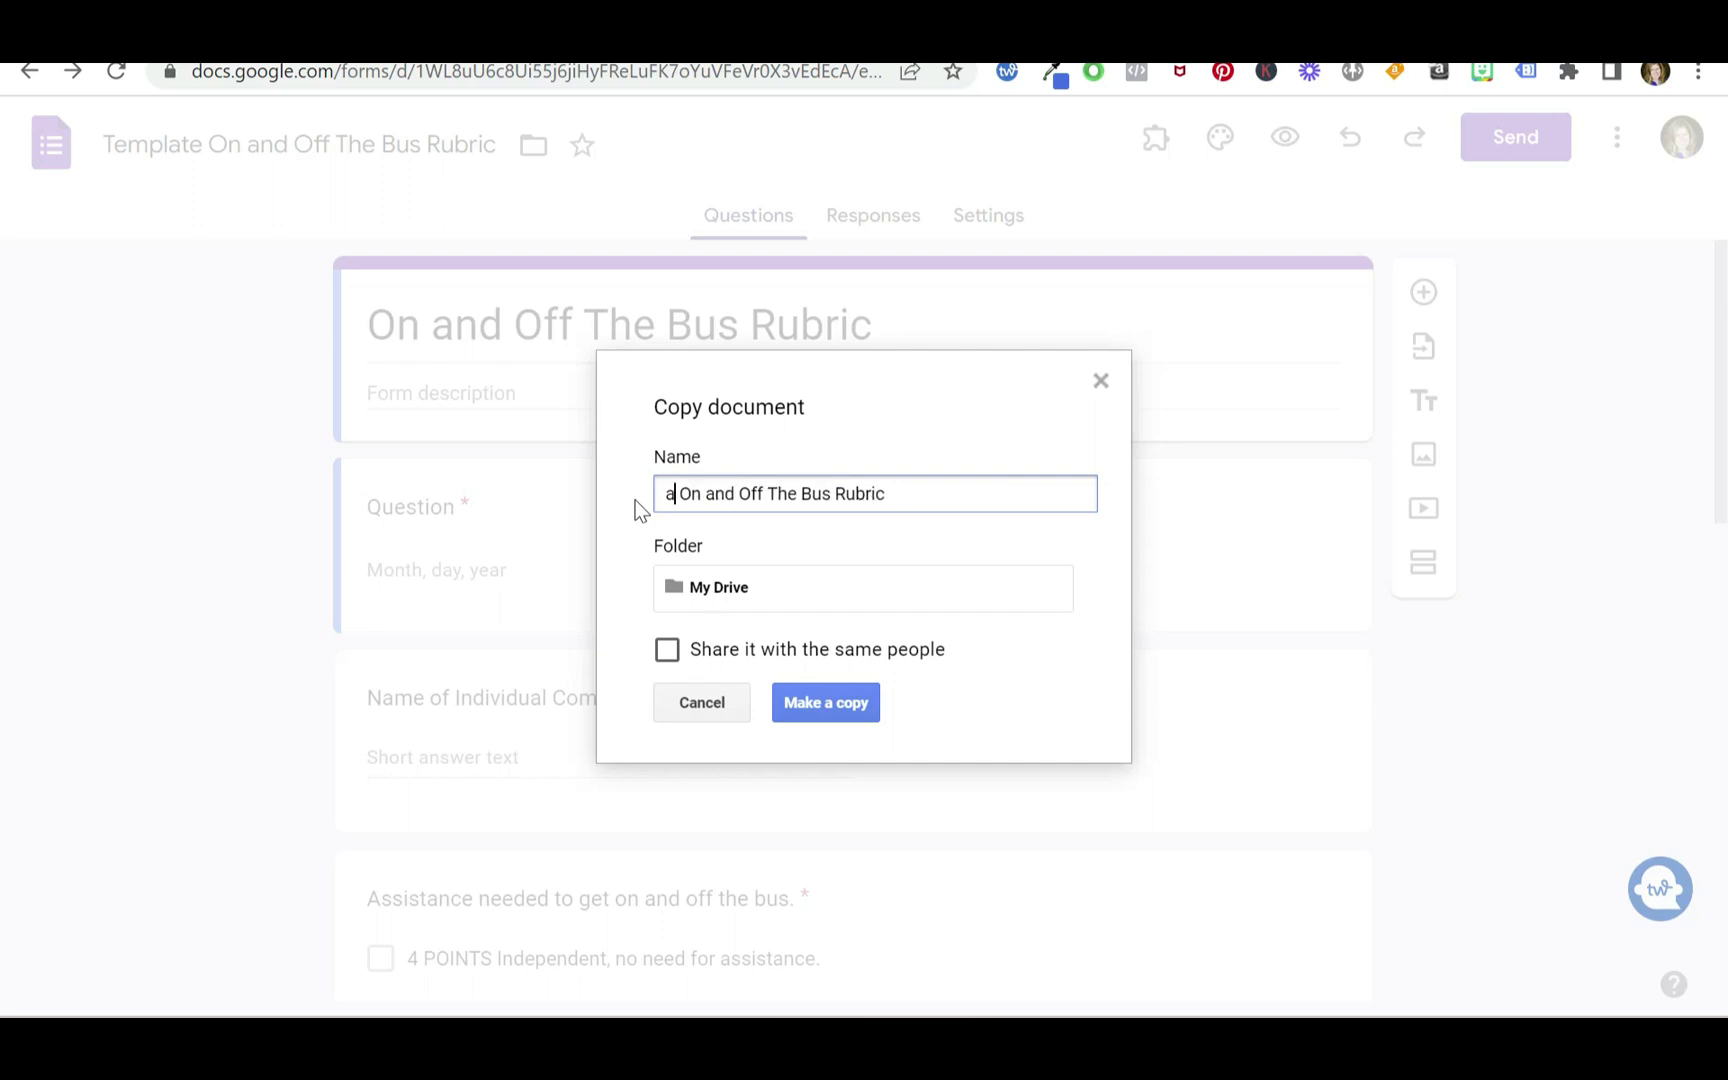
{"action": "key", "text": "BackSpace"}
{"action": "type", "text": "Cade"}
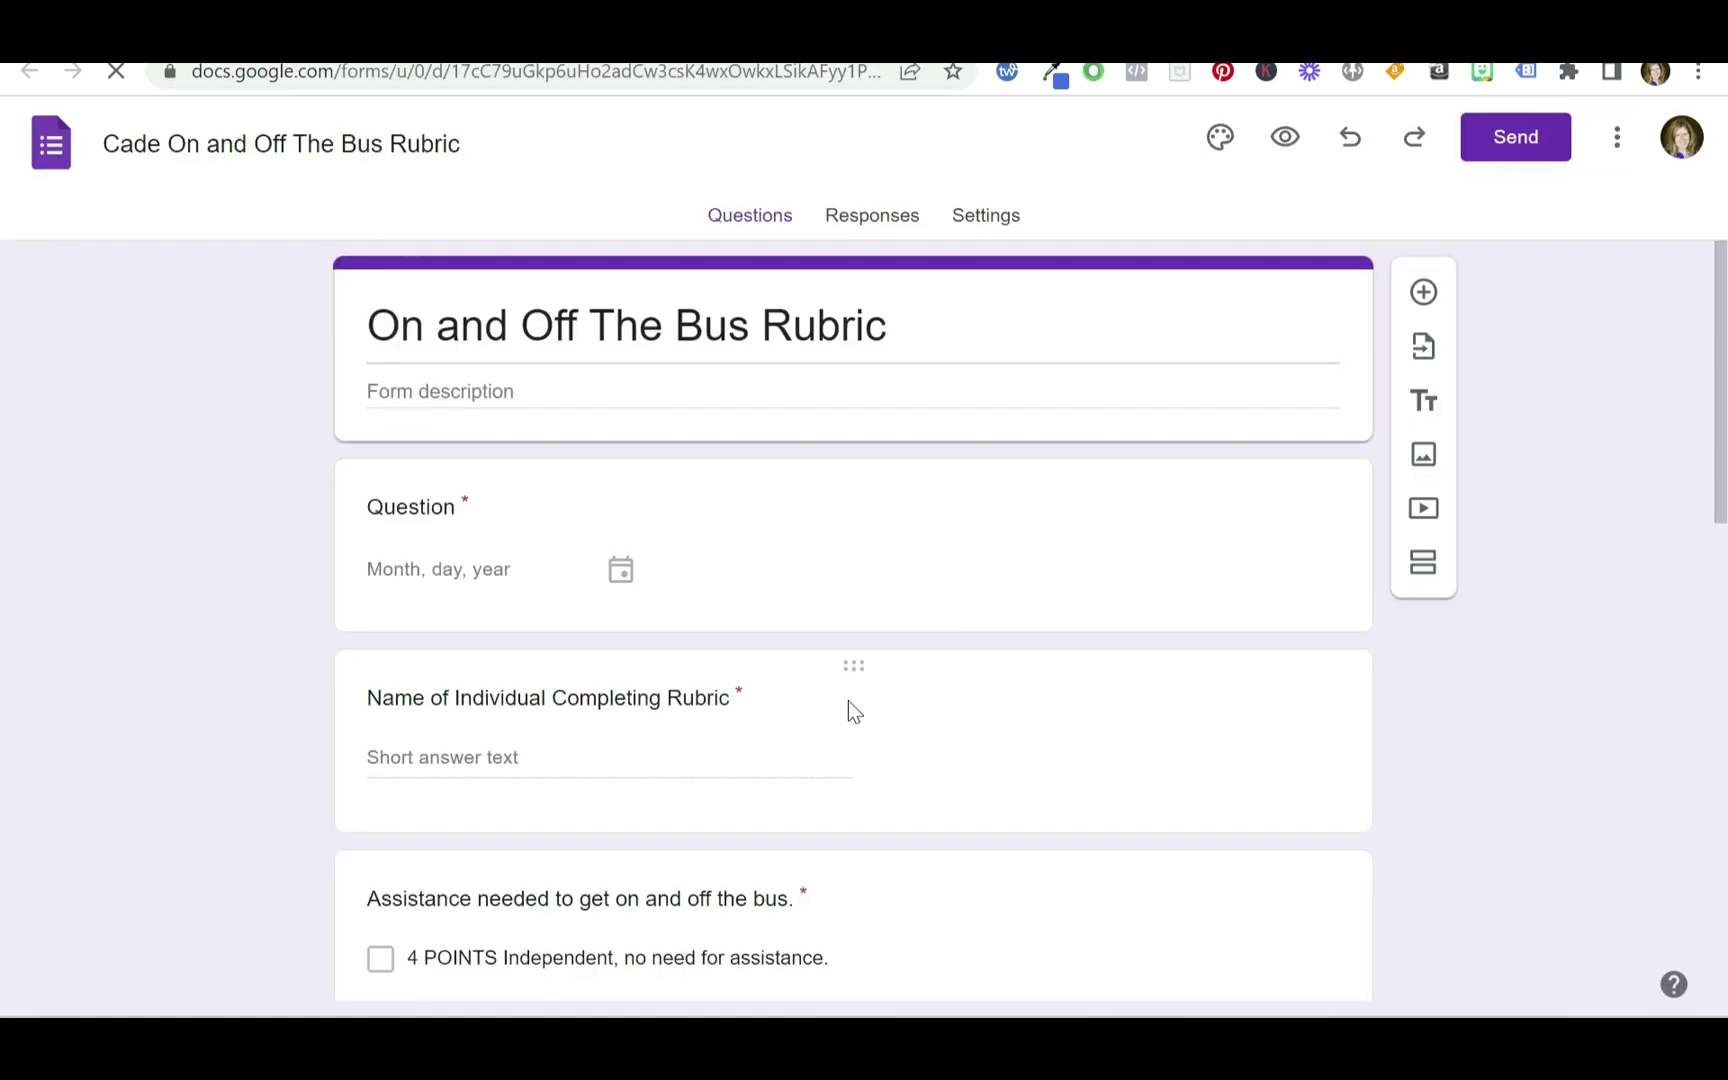
Enter the student's first name as the form description under the title
{"action": "left_click", "coordinate": [531, 412]}
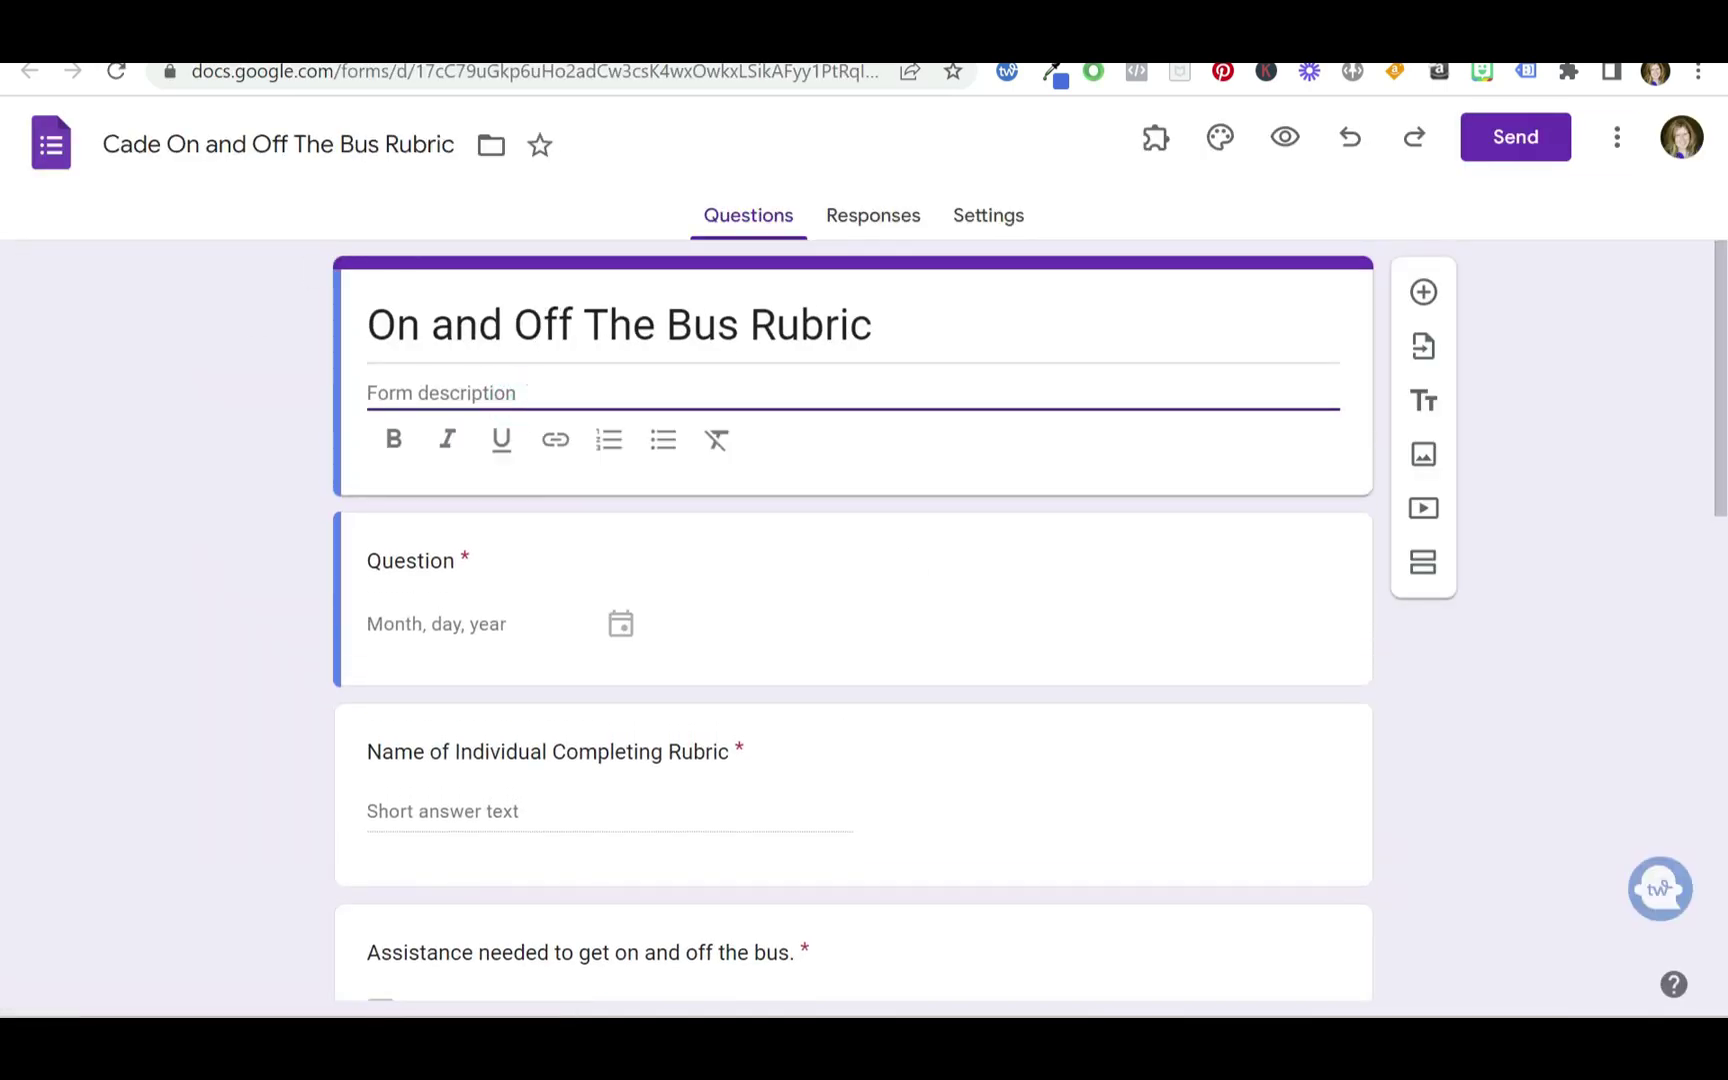
{"action": "type", "text": "Cade"}
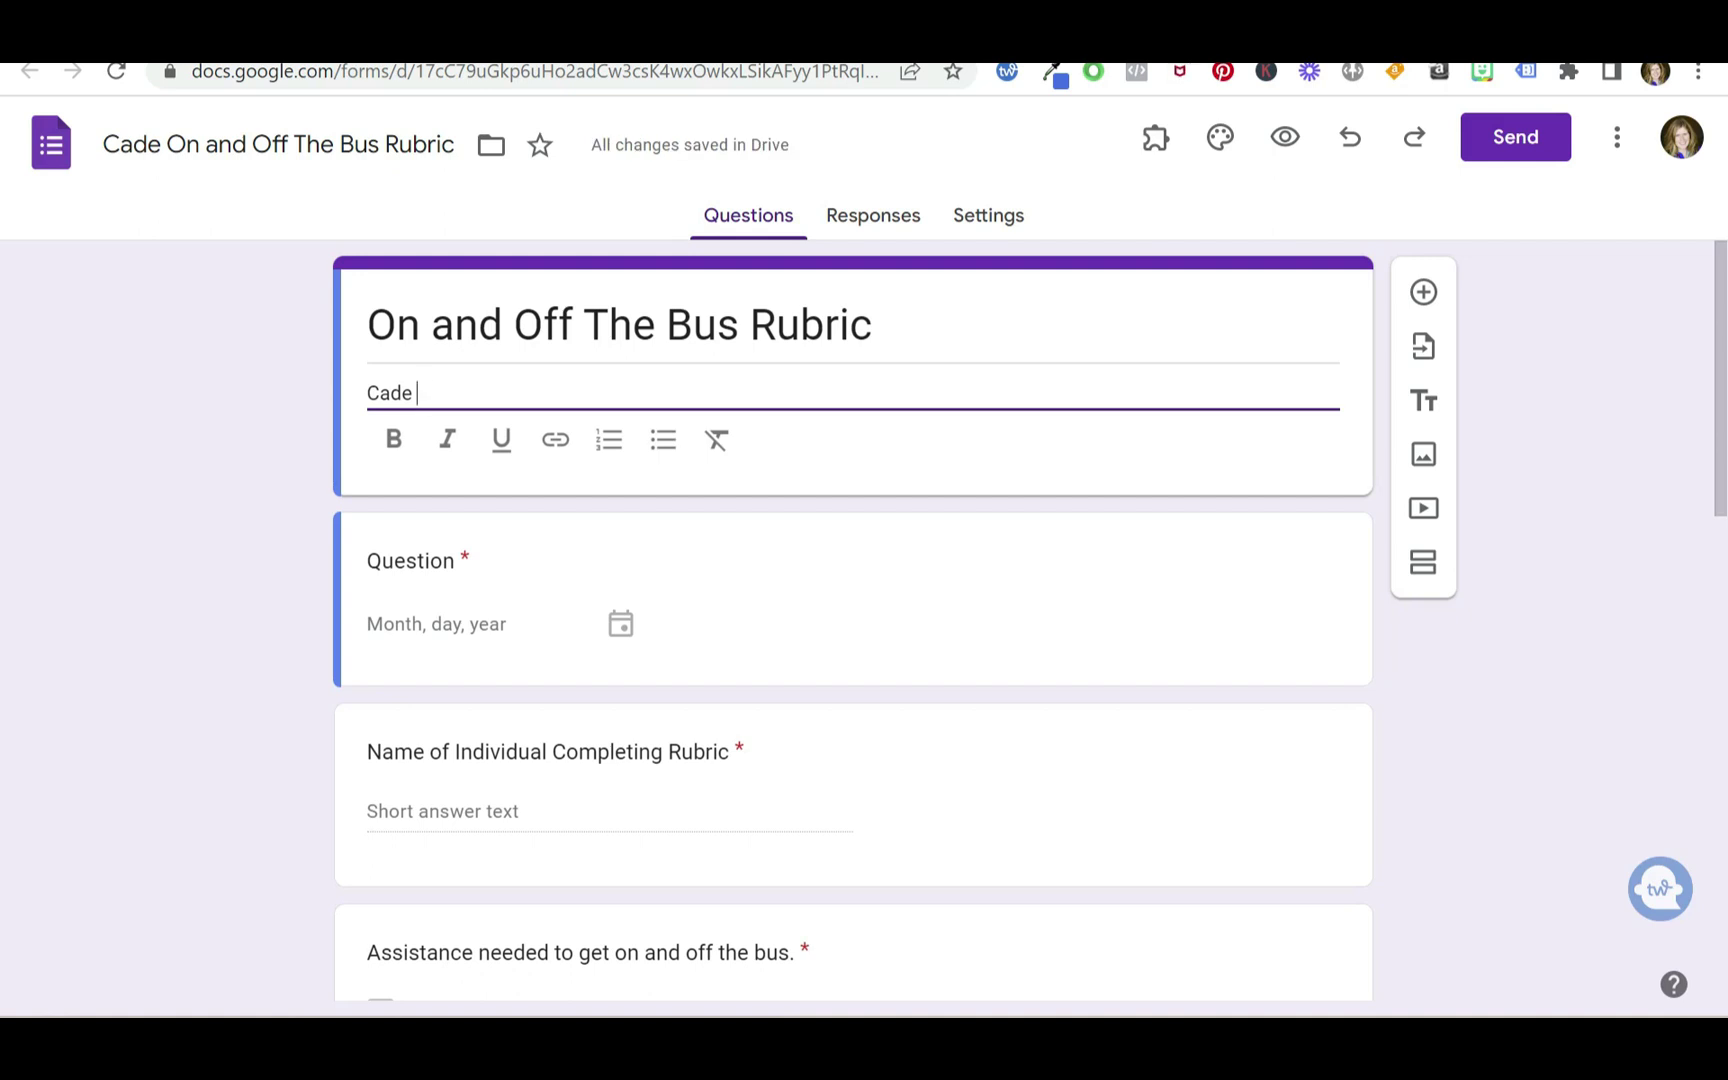
{"action": "left_click", "coordinate": [480, 590]}
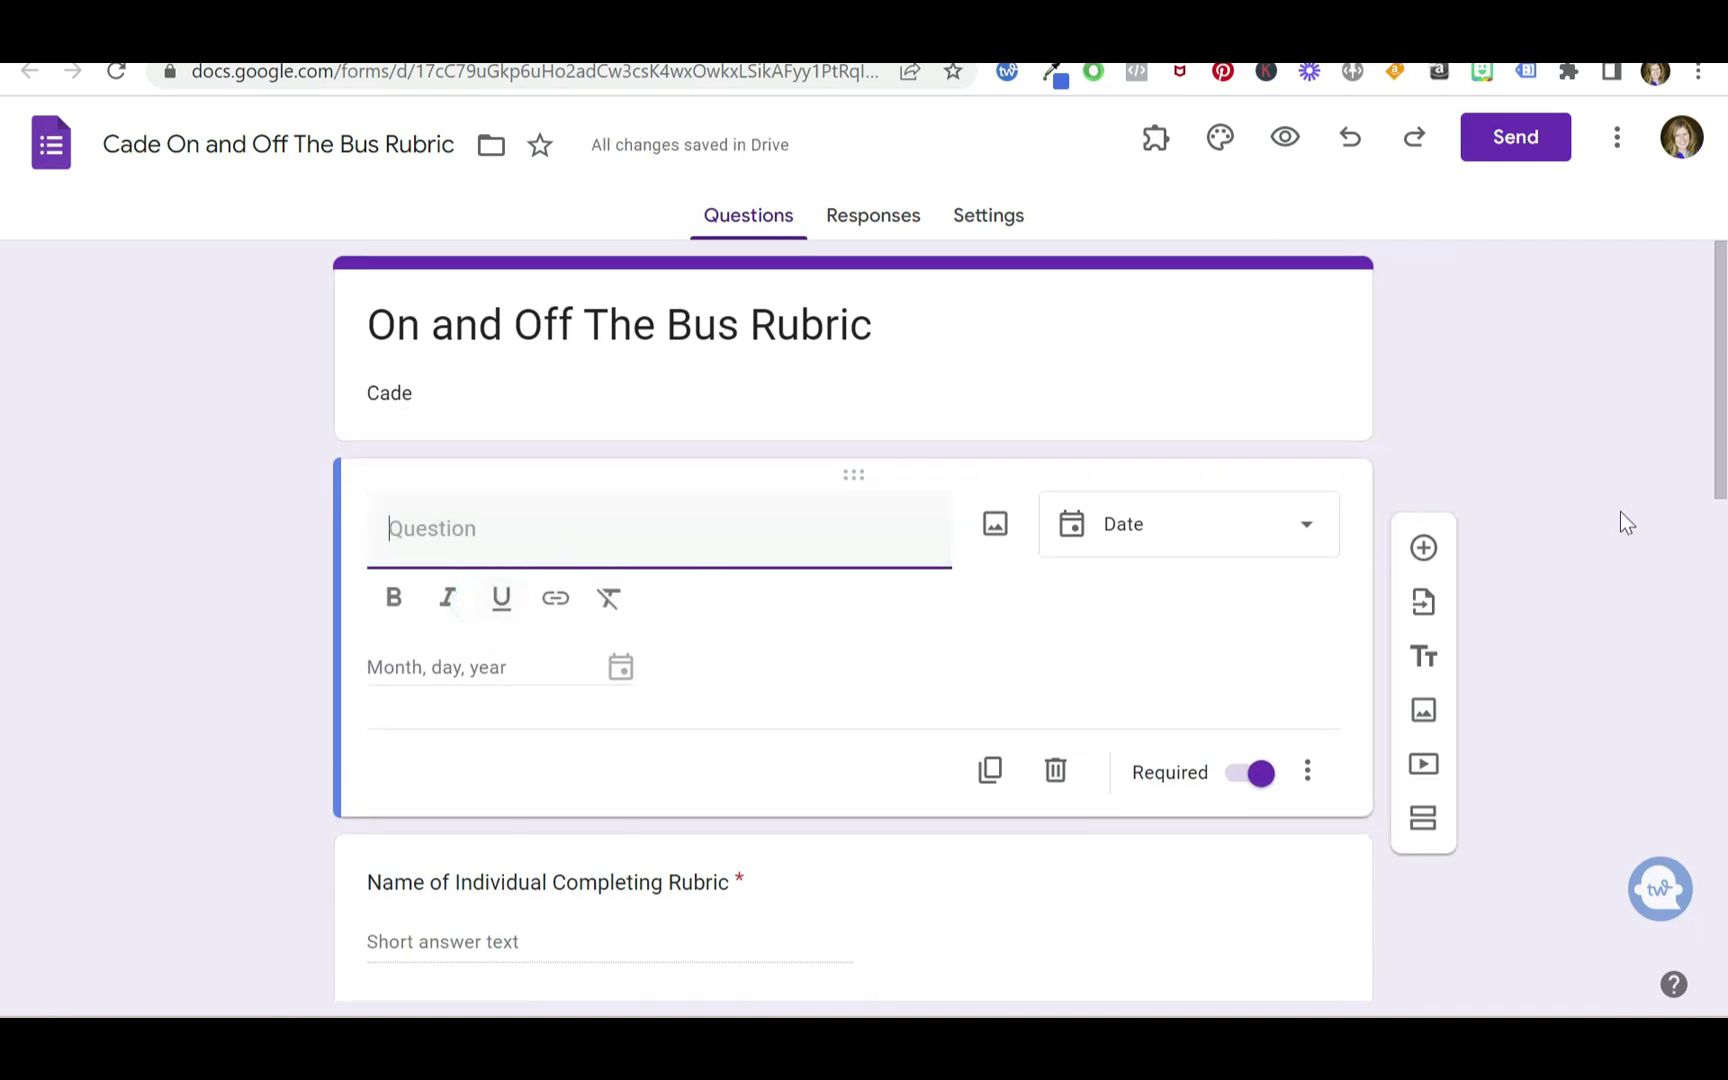
Review the form and adjust the 3 POINTS option in the Assistance checkbox question
{"action": "left_click_drag", "start_coordinate": [1718, 455], "coordinate": [1724, 848]}
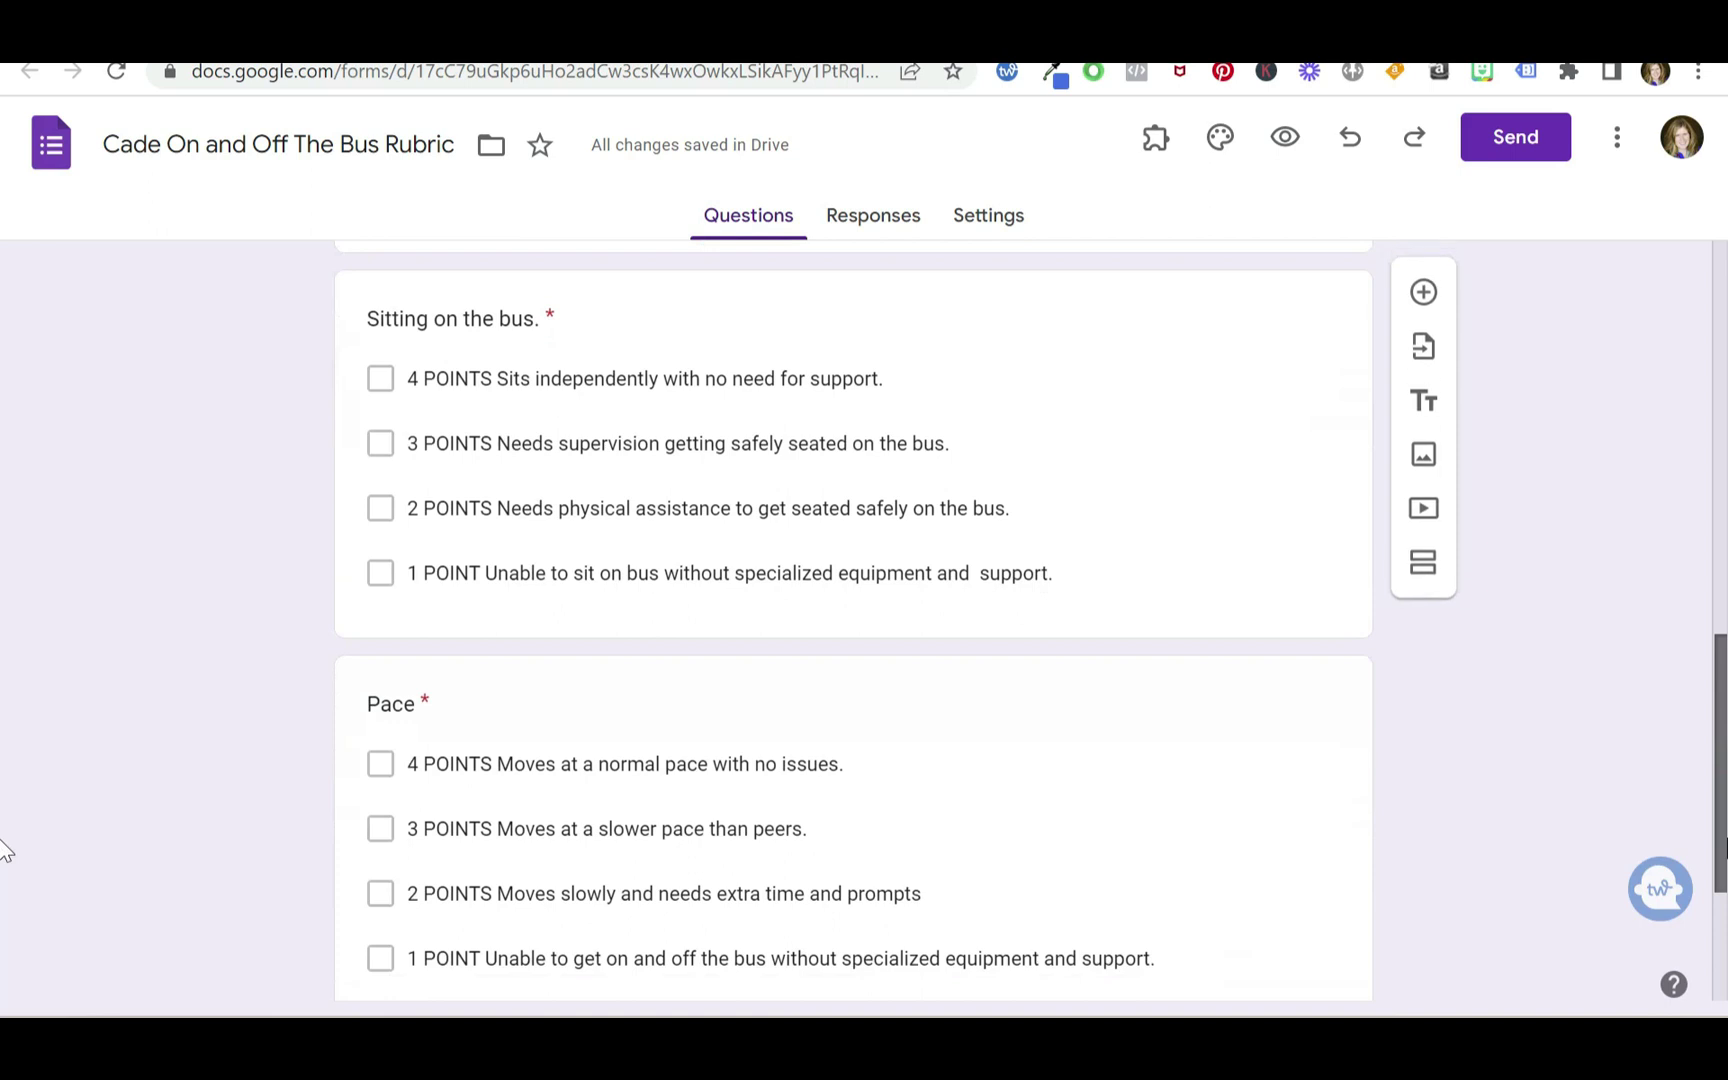
{"action": "left_click_drag", "start_coordinate": [1724, 848], "coordinate": [1724, 975]}
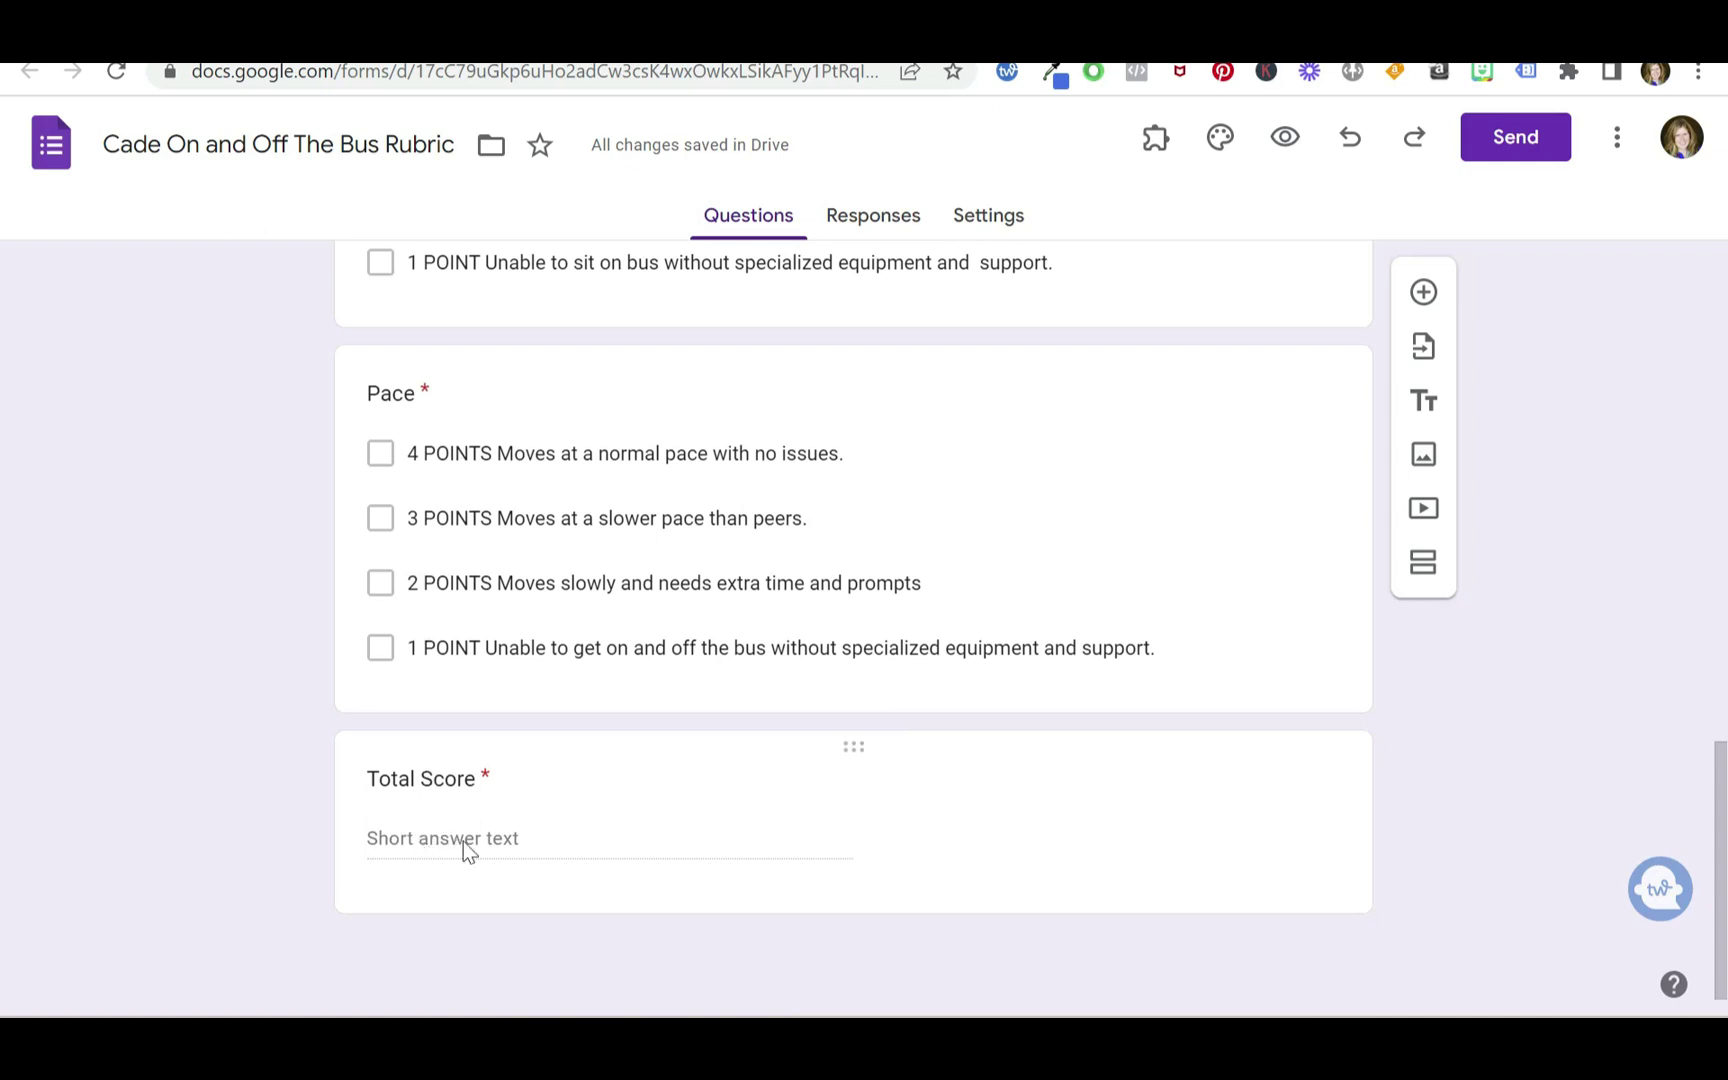
{"action": "left_click_drag", "start_coordinate": [1720, 842], "coordinate": [1692, 477]}
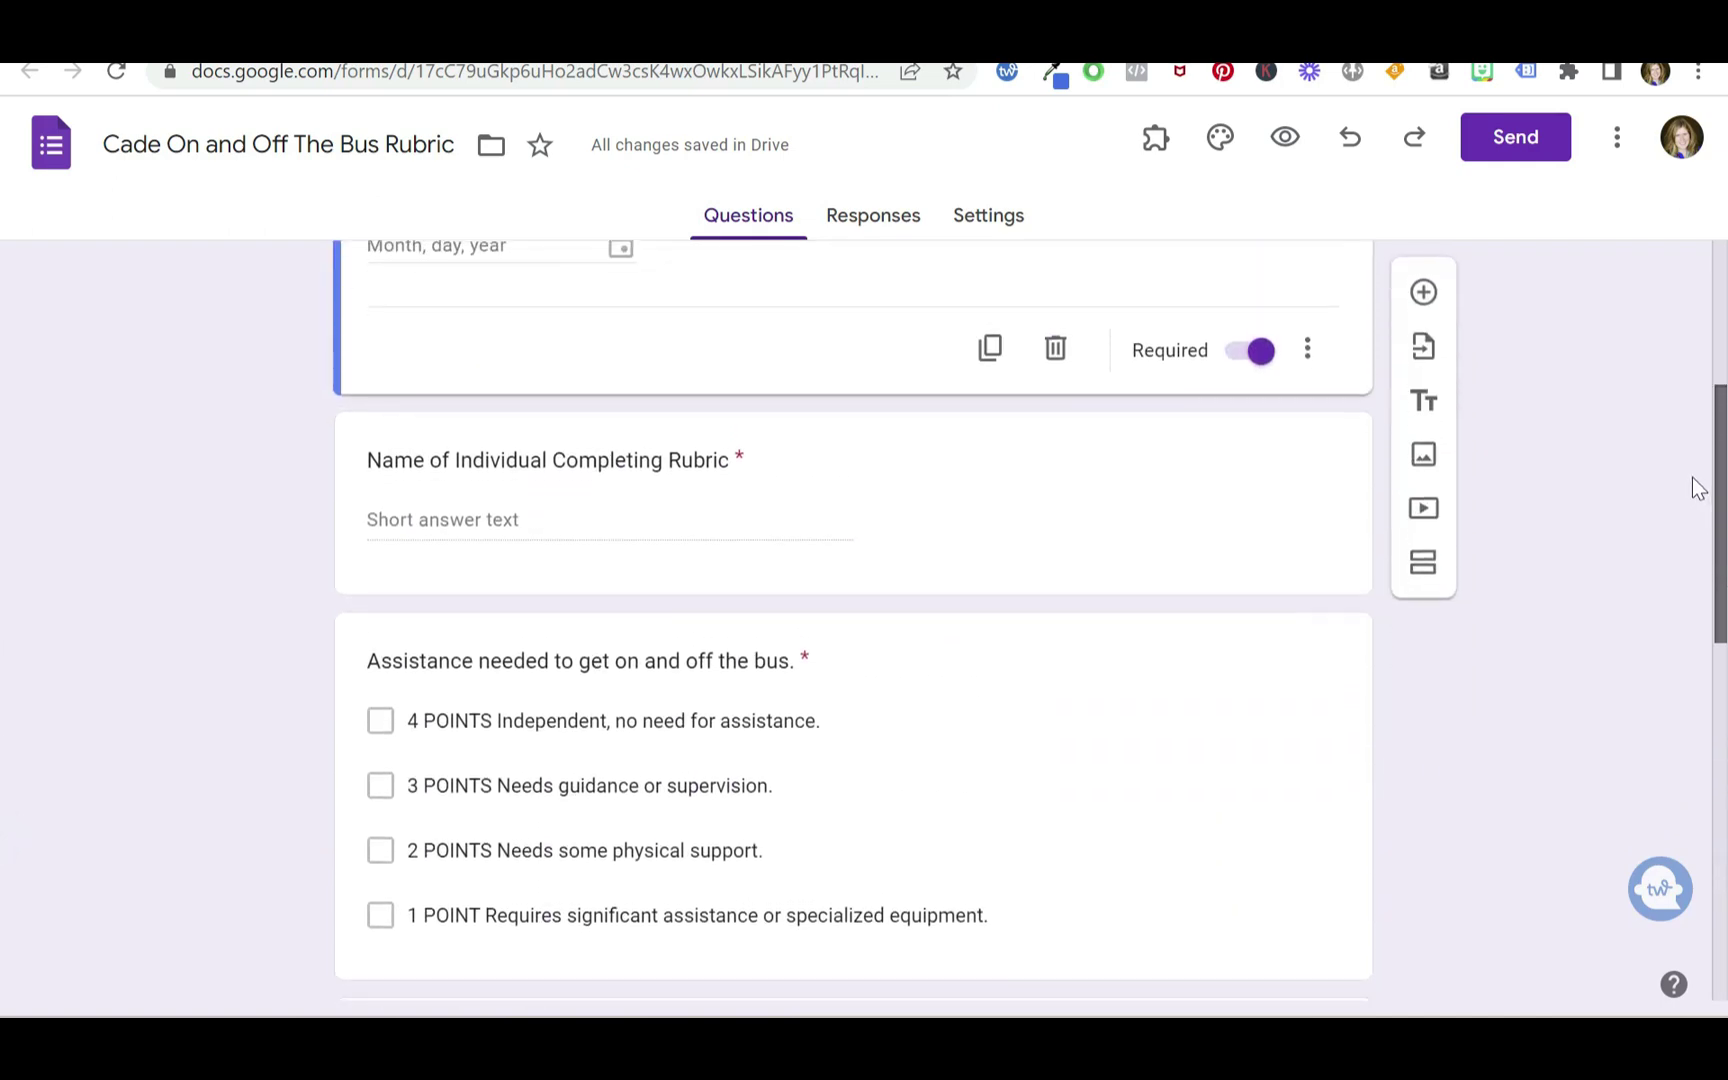
{"action": "scroll", "coordinate": [1000, 580], "scroll_direction": "down", "scroll_amount": 2}
{"action": "left_click", "coordinate": [736, 618]}
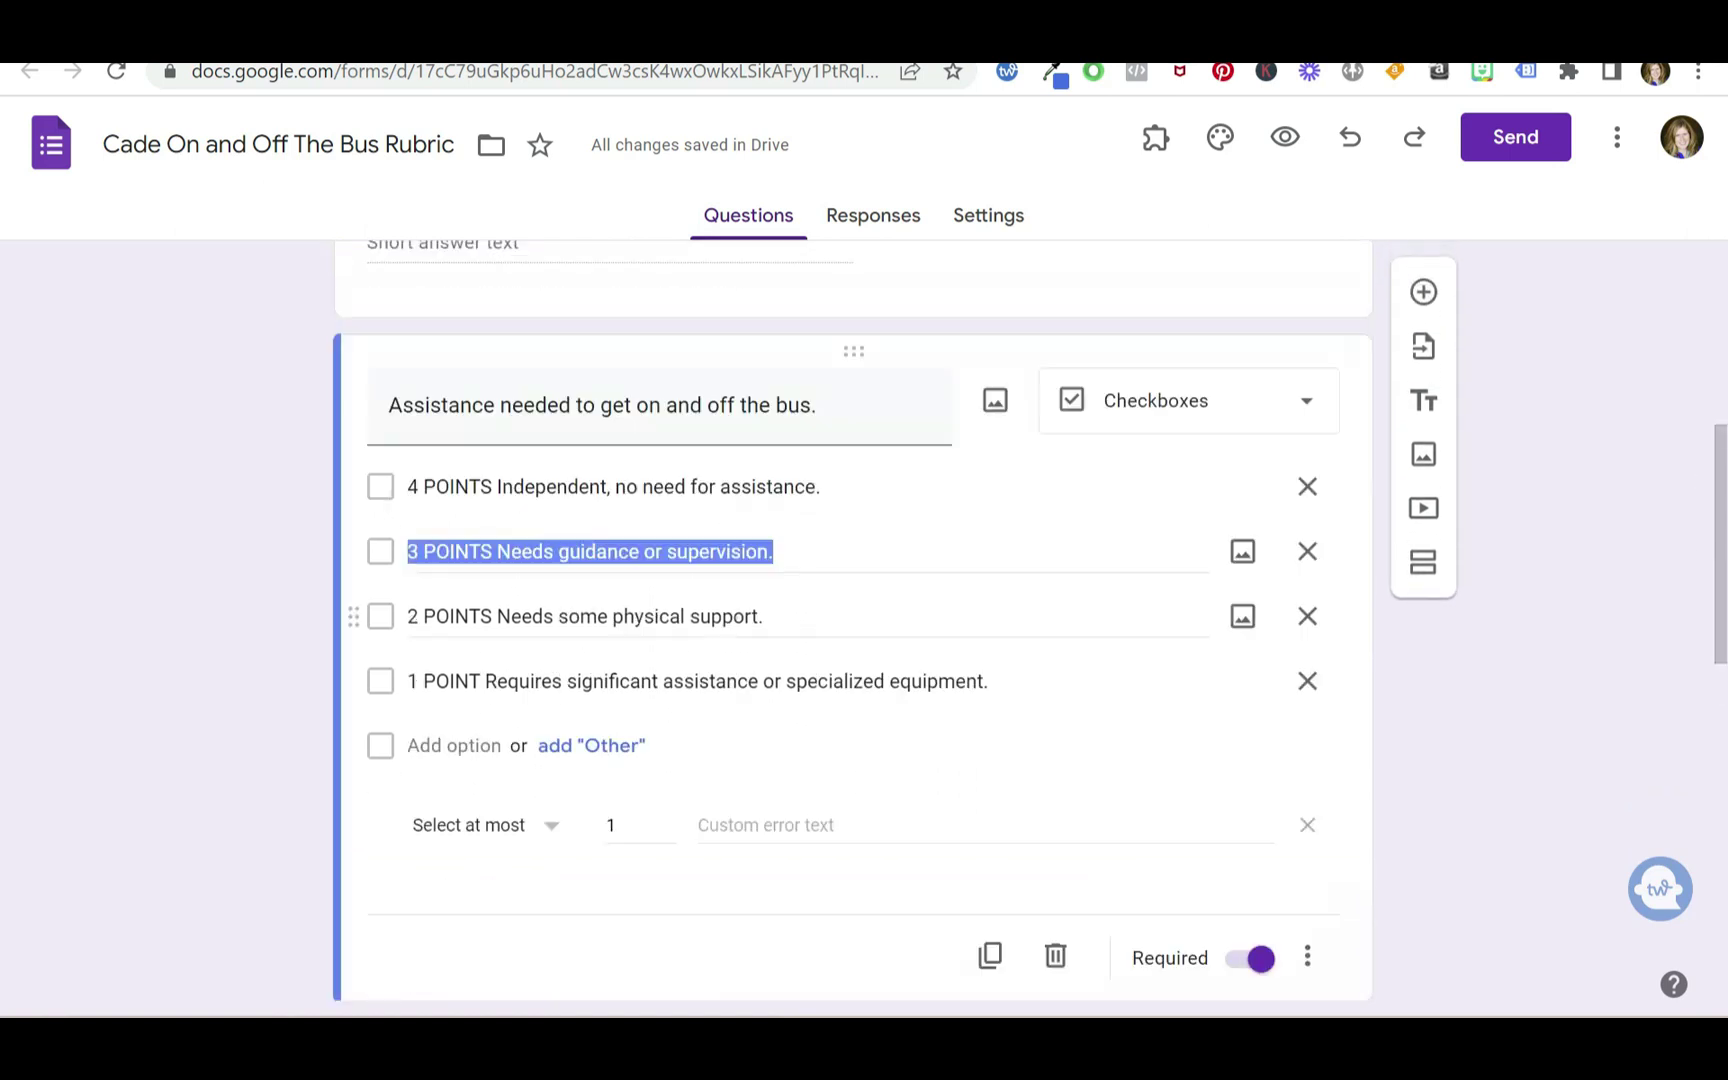
{"action": "left_click", "coordinate": [1567, 567]}
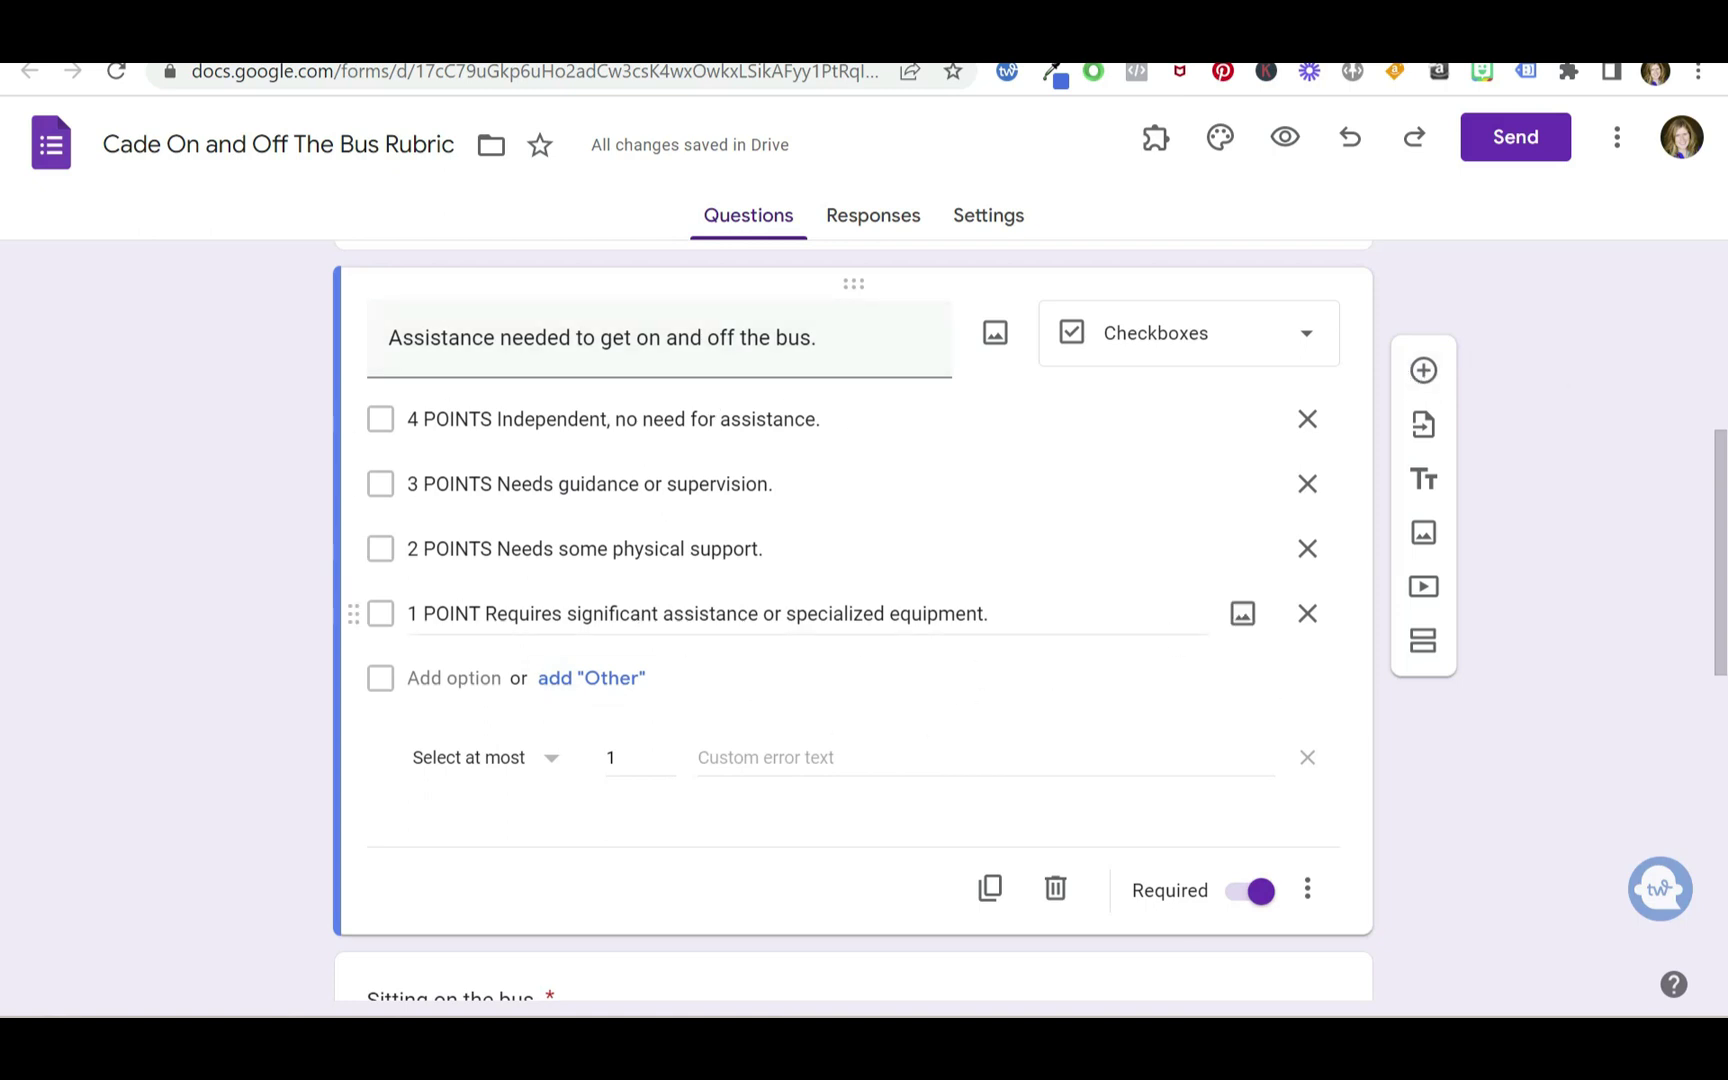
{"action": "left_click", "coordinate": [1607, 583]}
{"action": "left_click_drag", "start_coordinate": [1718, 560], "coordinate": [1701, 359]}
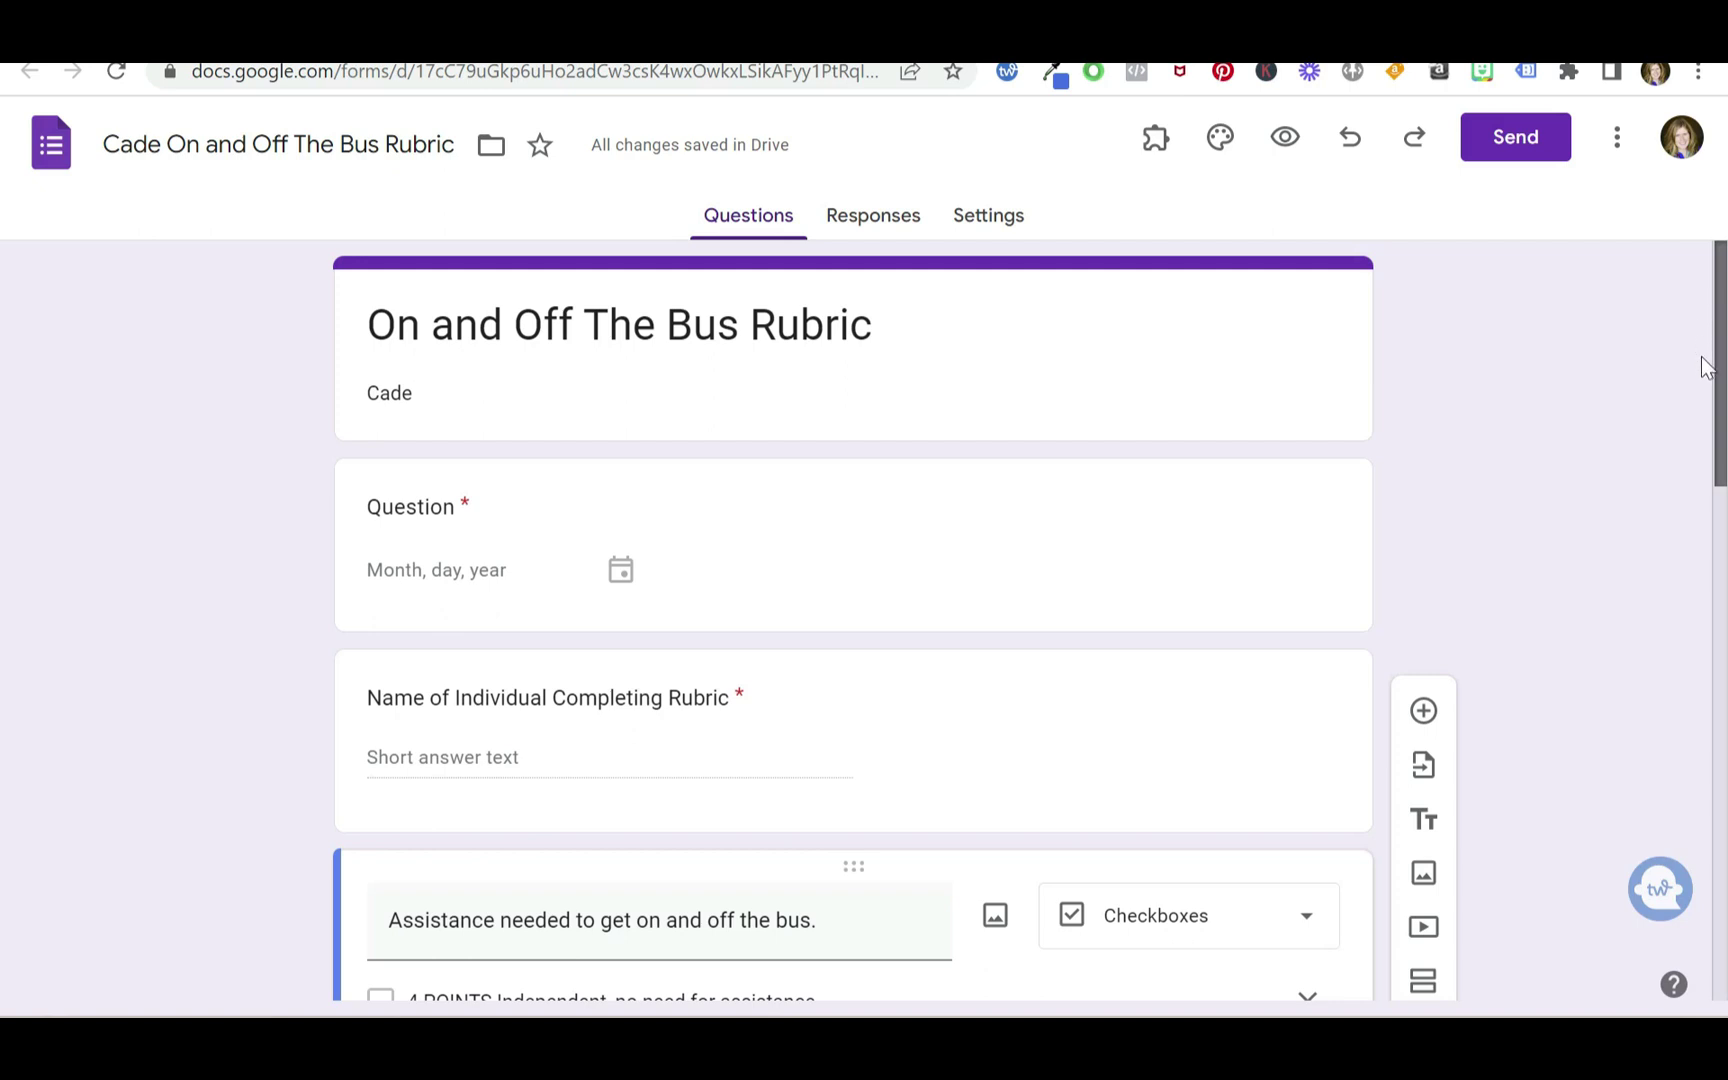
{"action": "scroll", "coordinate": [1716, 400], "scroll_direction": "down", "scroll_amount": 1}
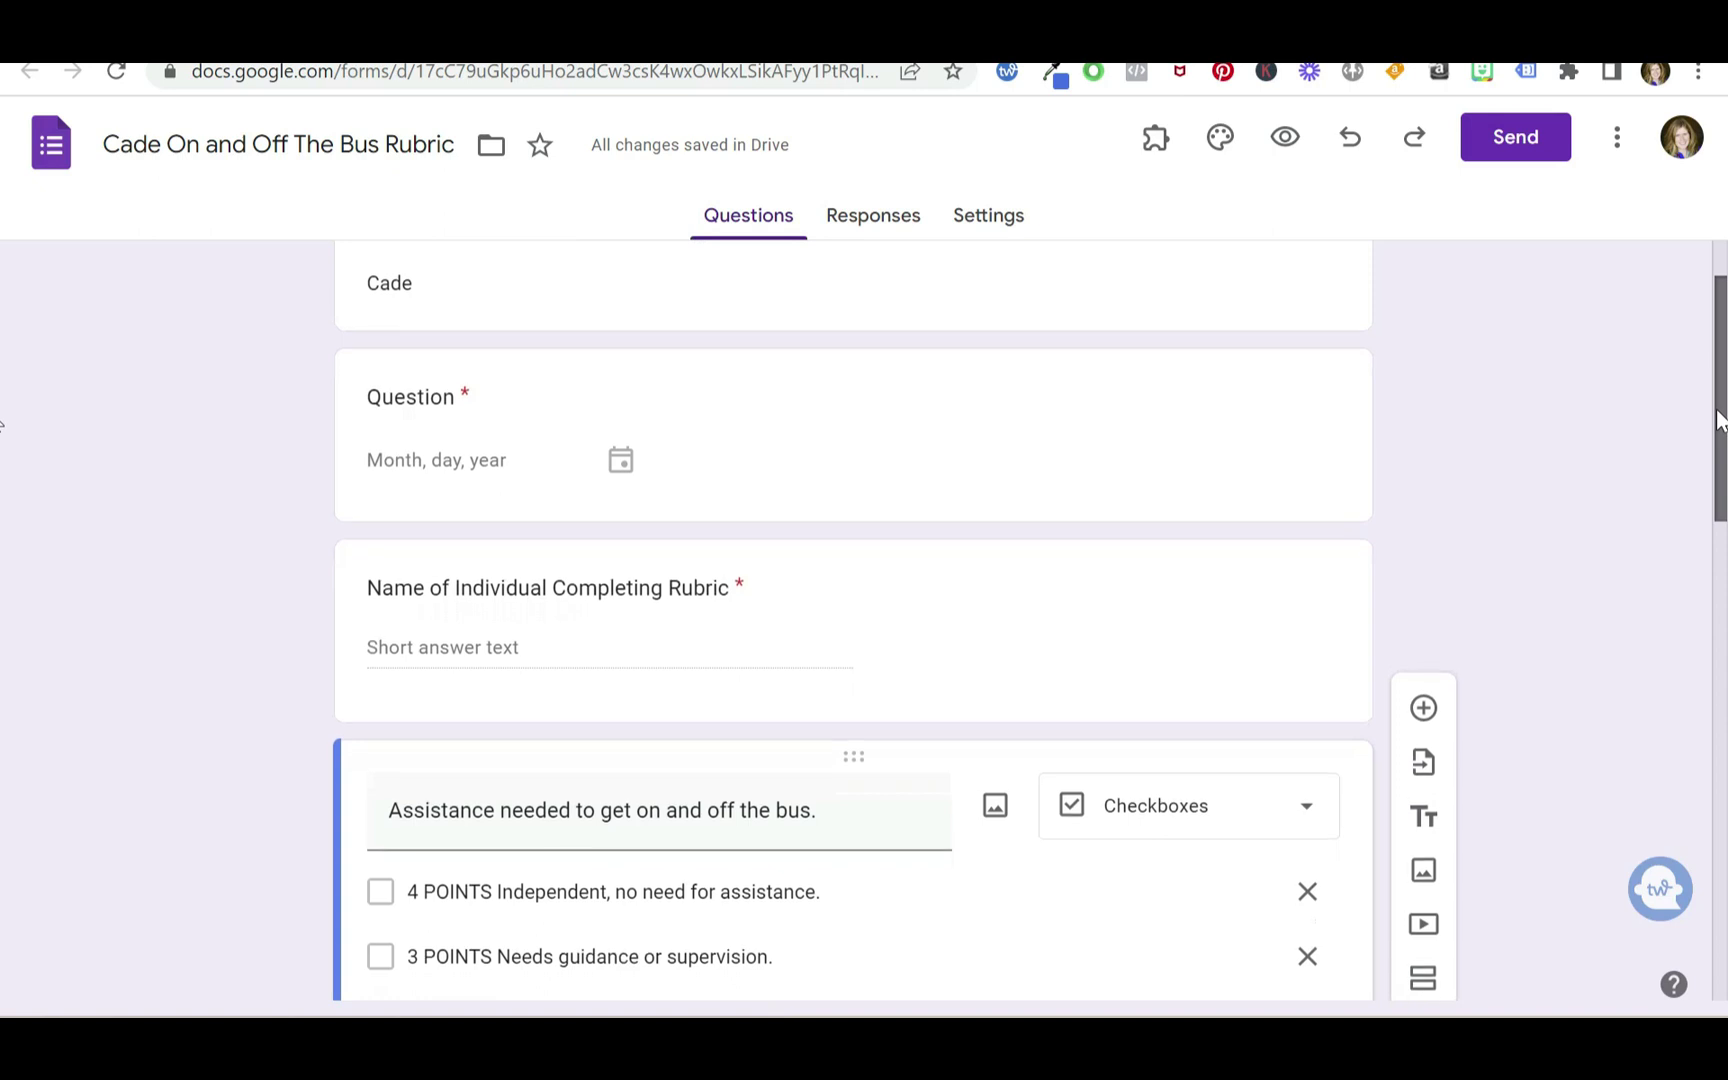
{"action": "scroll", "coordinate": [1718, 420], "scroll_direction": "up", "scroll_amount": 1}
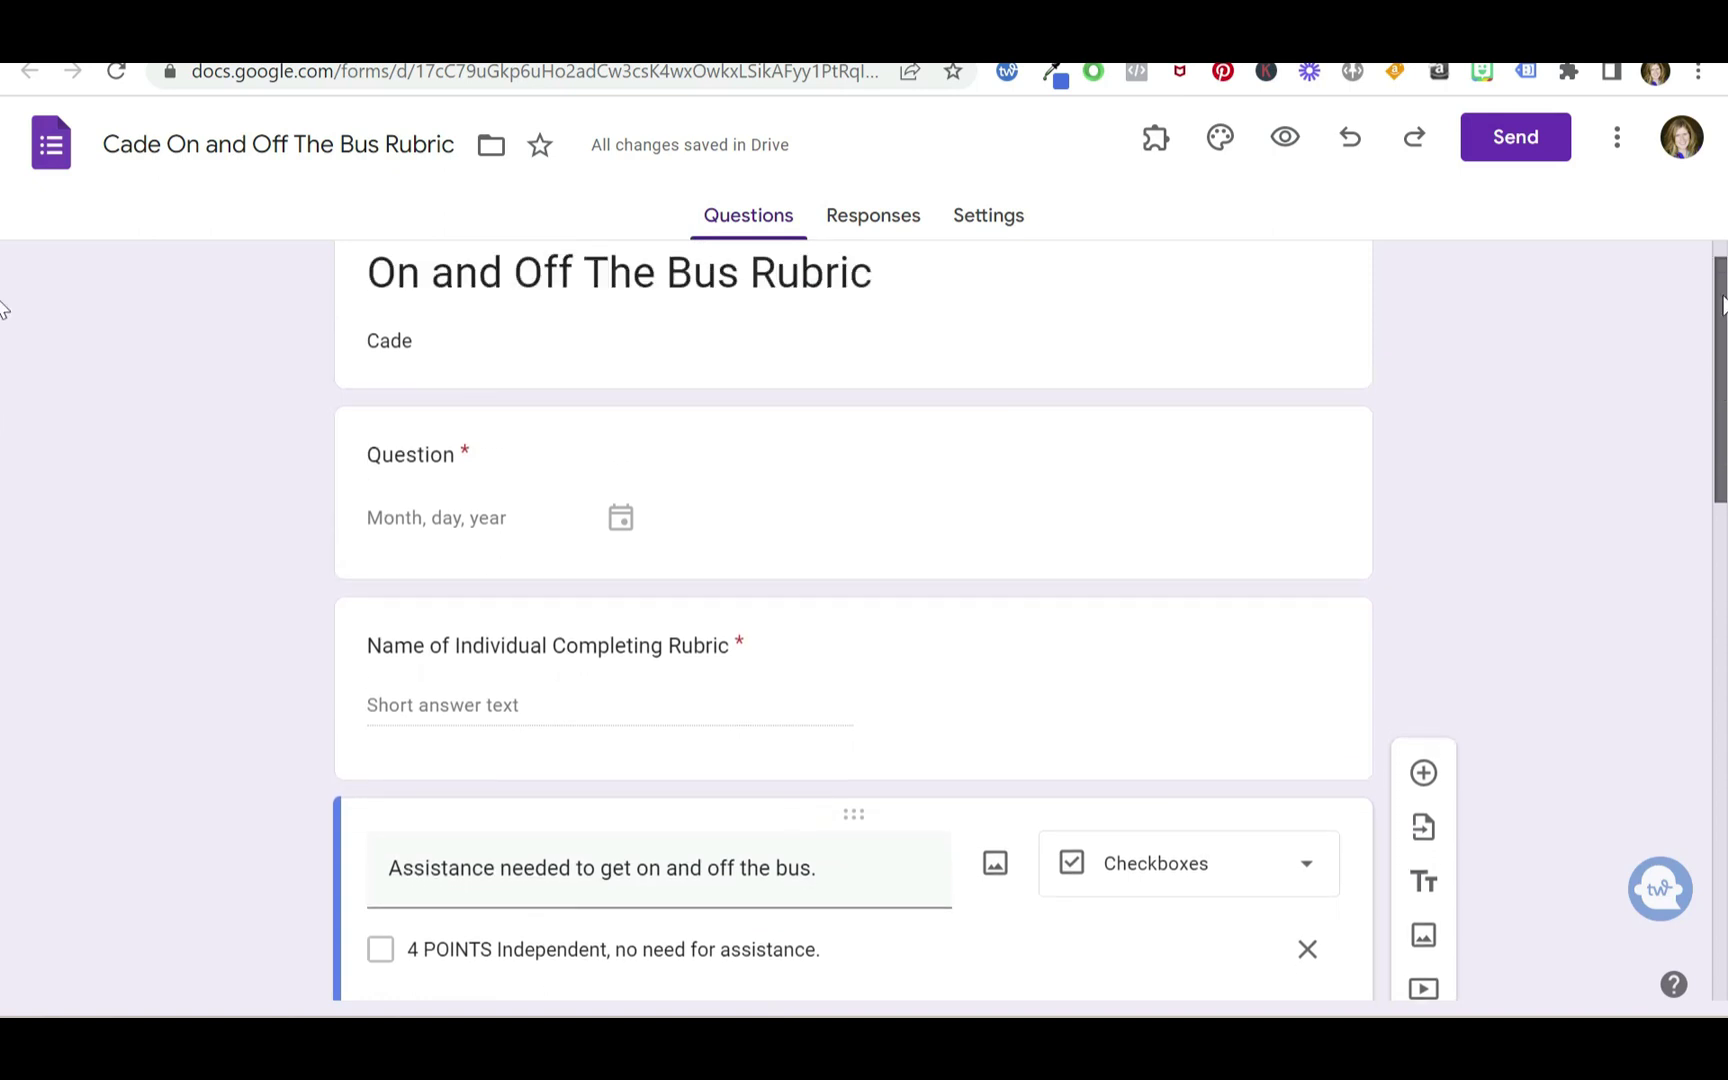
Copy the form's shareable link from the Send form dialog
{"action": "left_click", "coordinate": [1527, 137]}
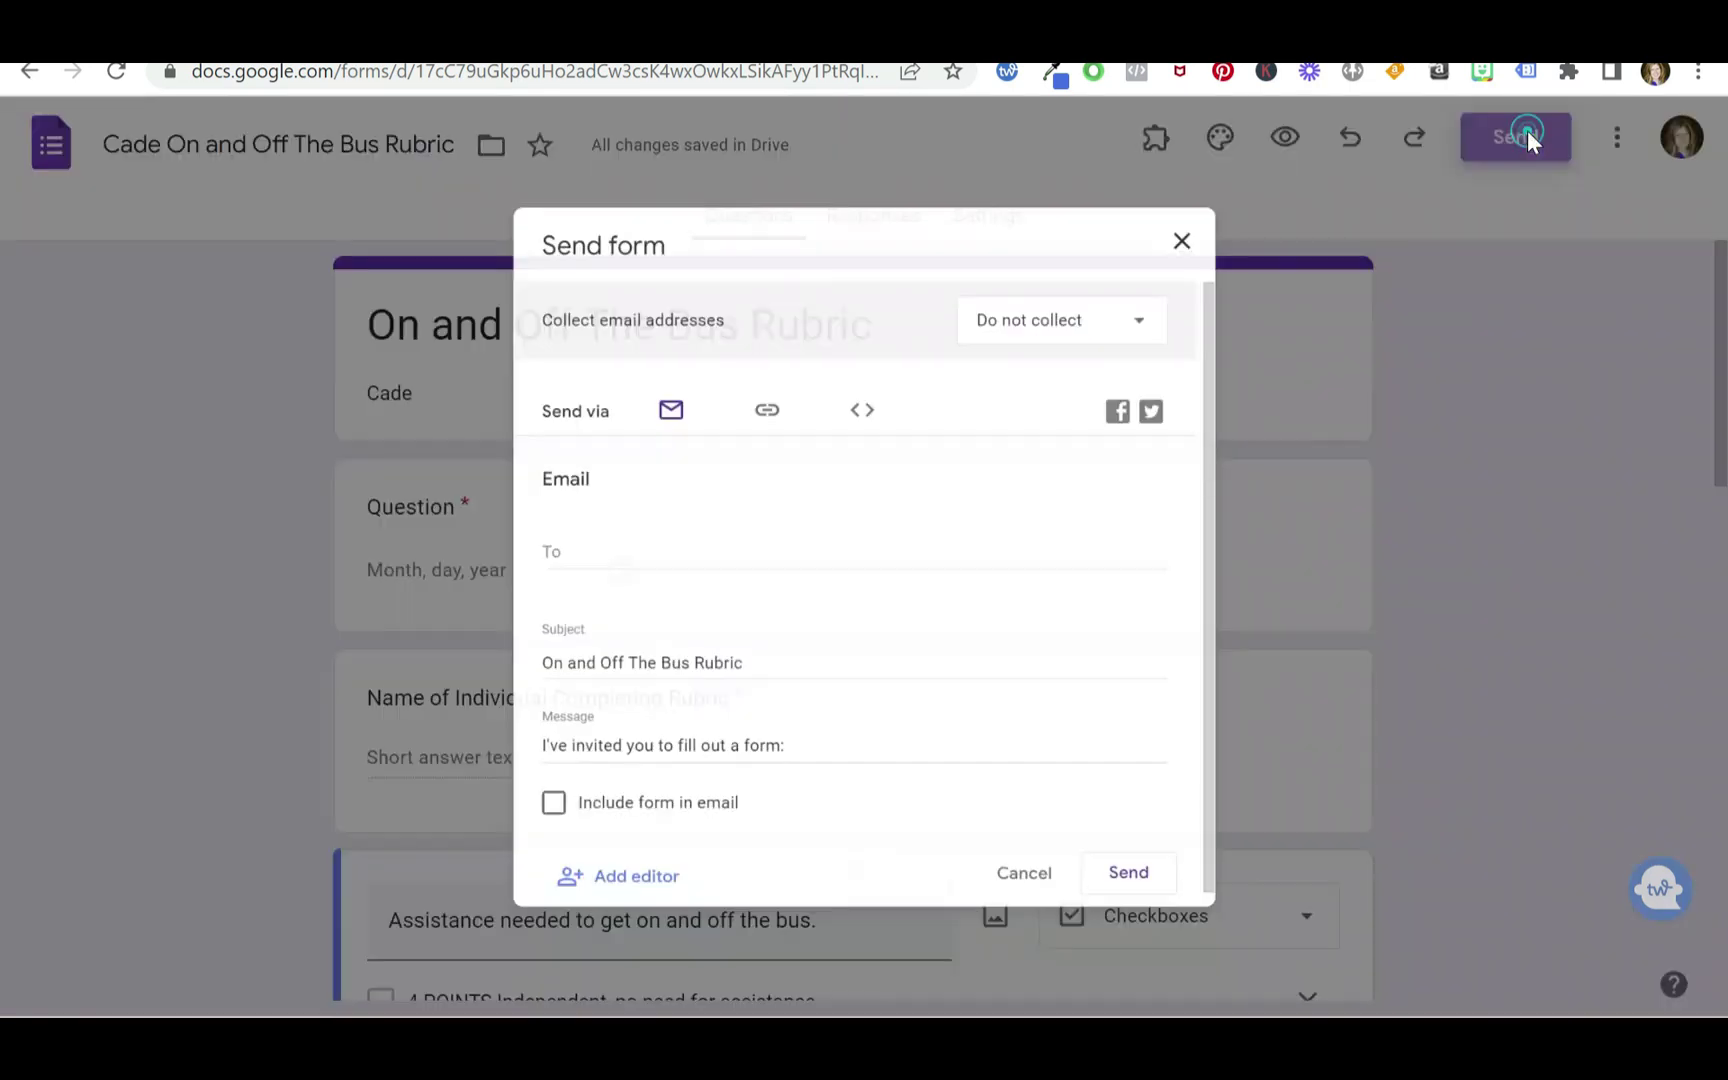
{"action": "left_click", "coordinate": [757, 392]}
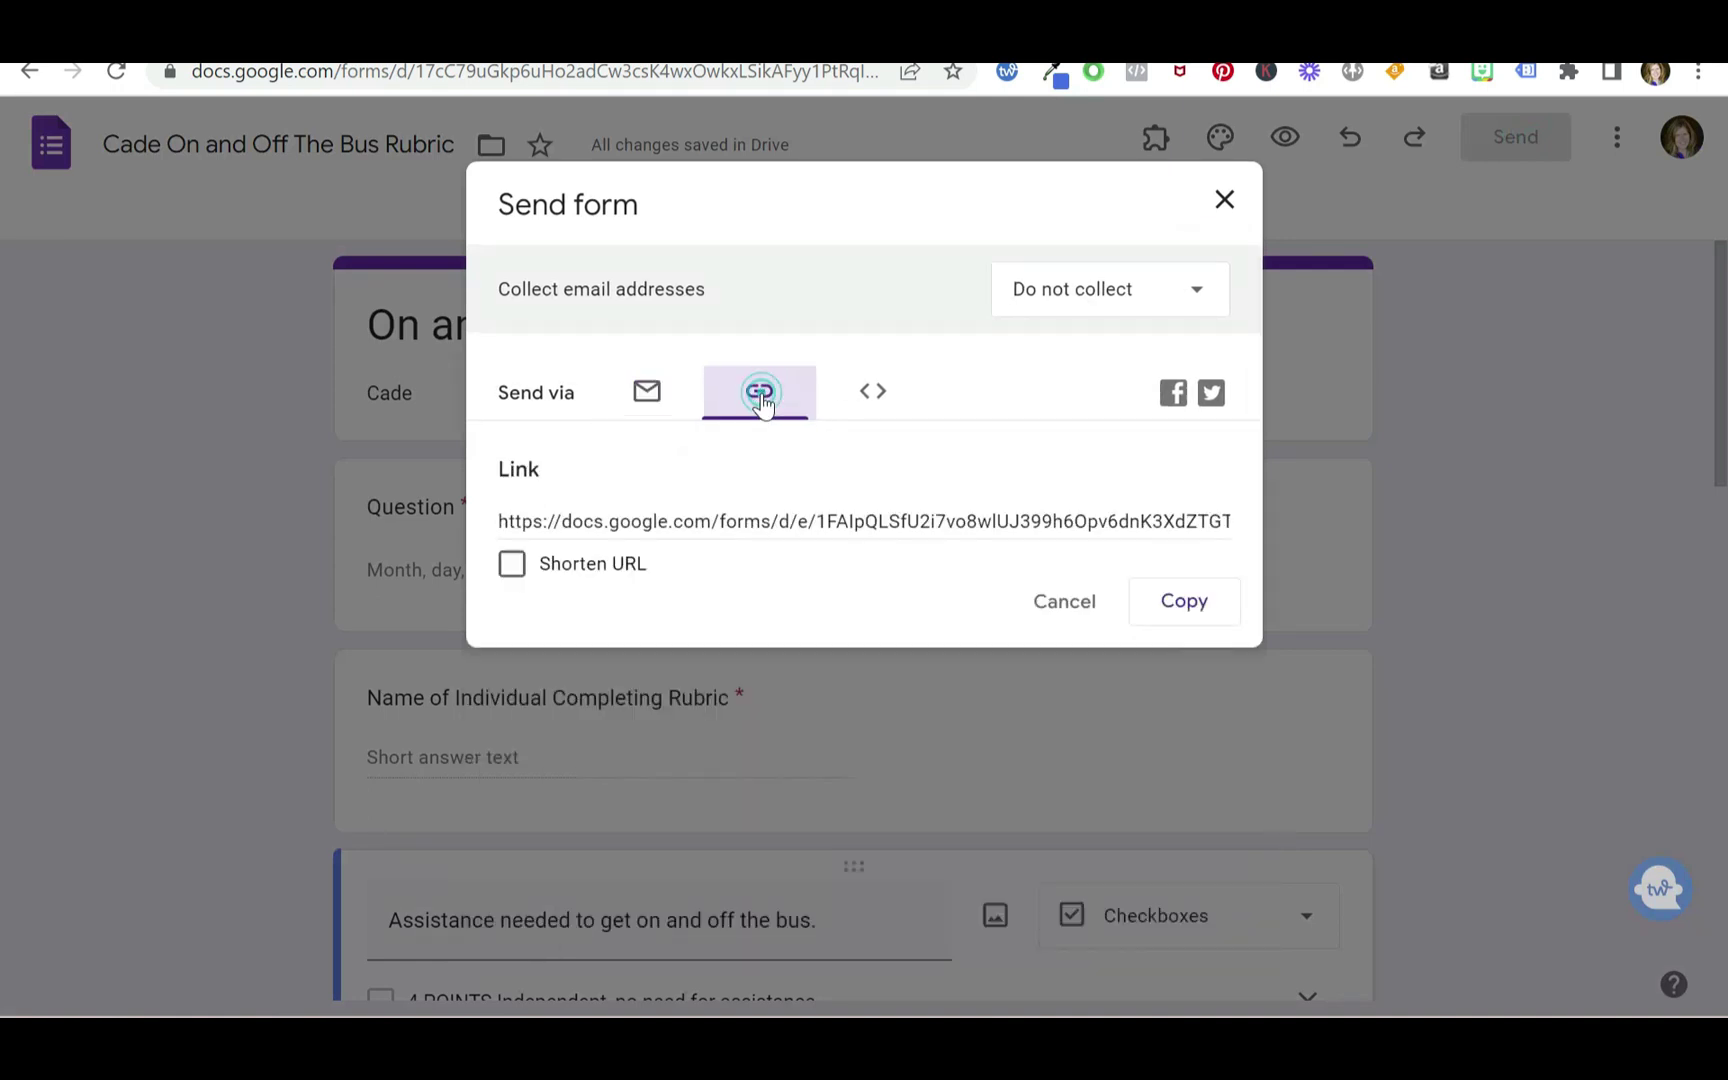
{"action": "right_click", "coordinate": [701, 520]}
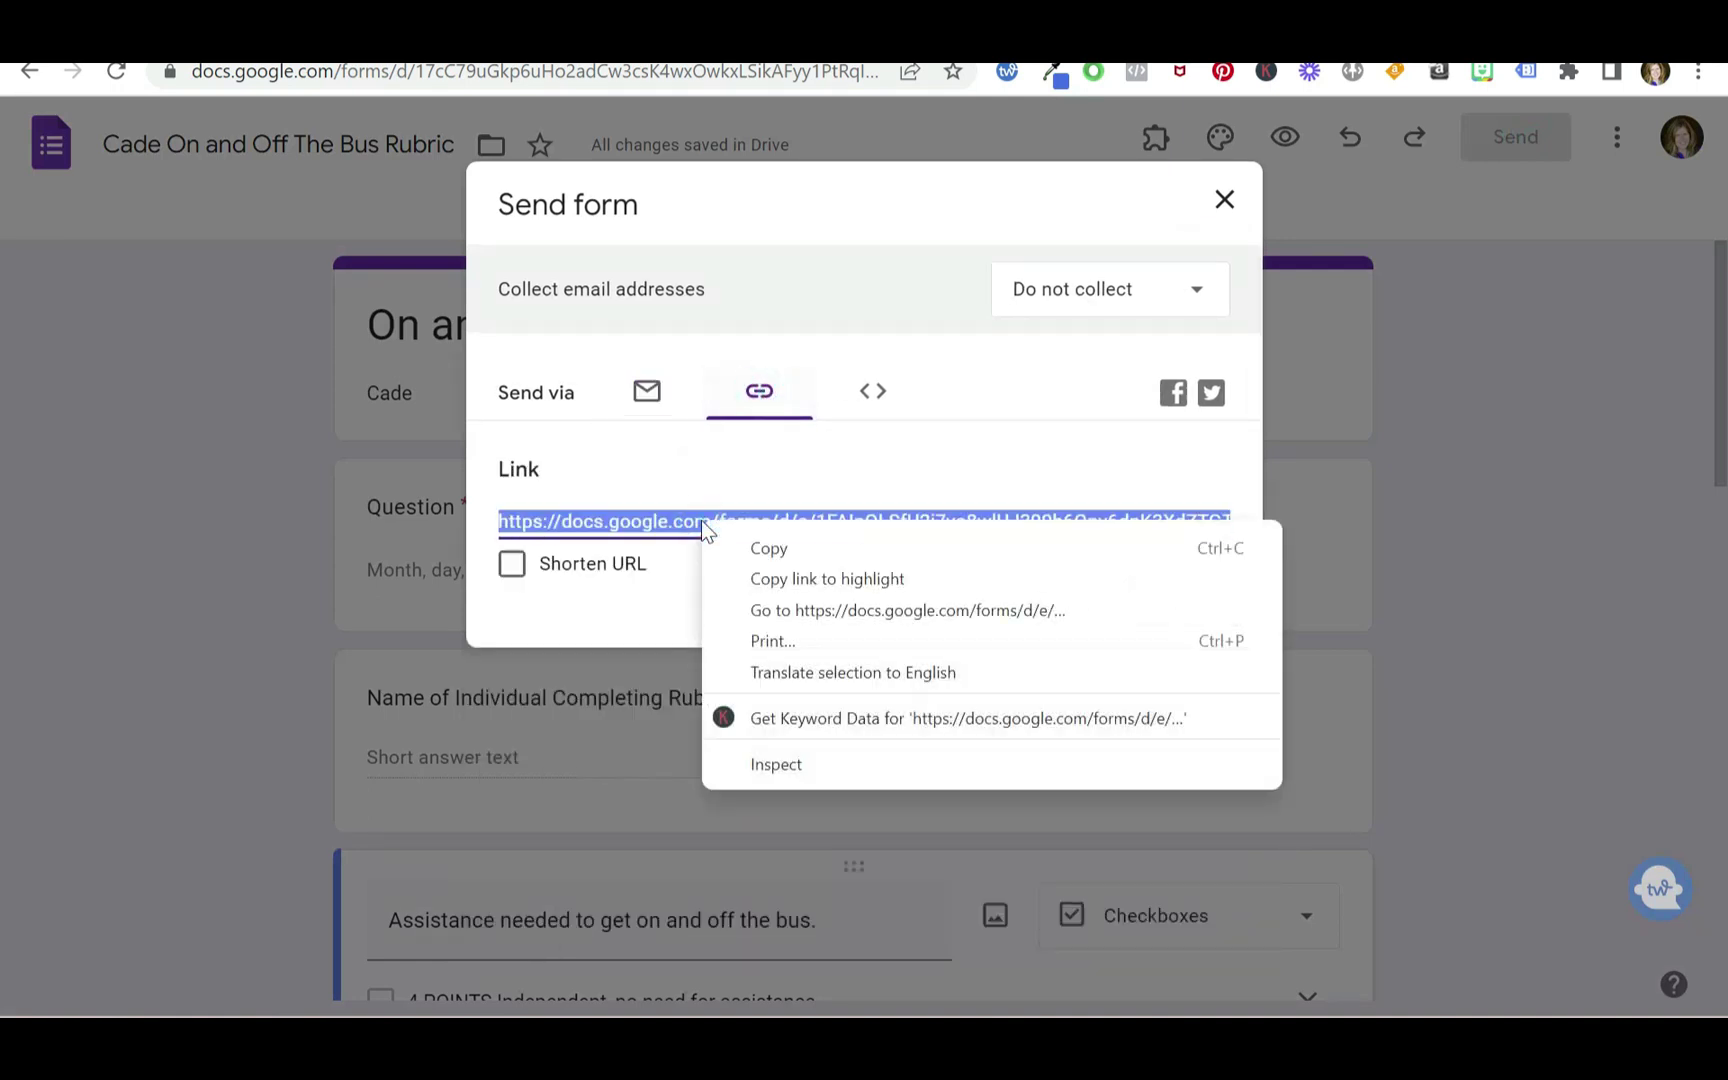
{"action": "left_click", "coordinate": [768, 548]}
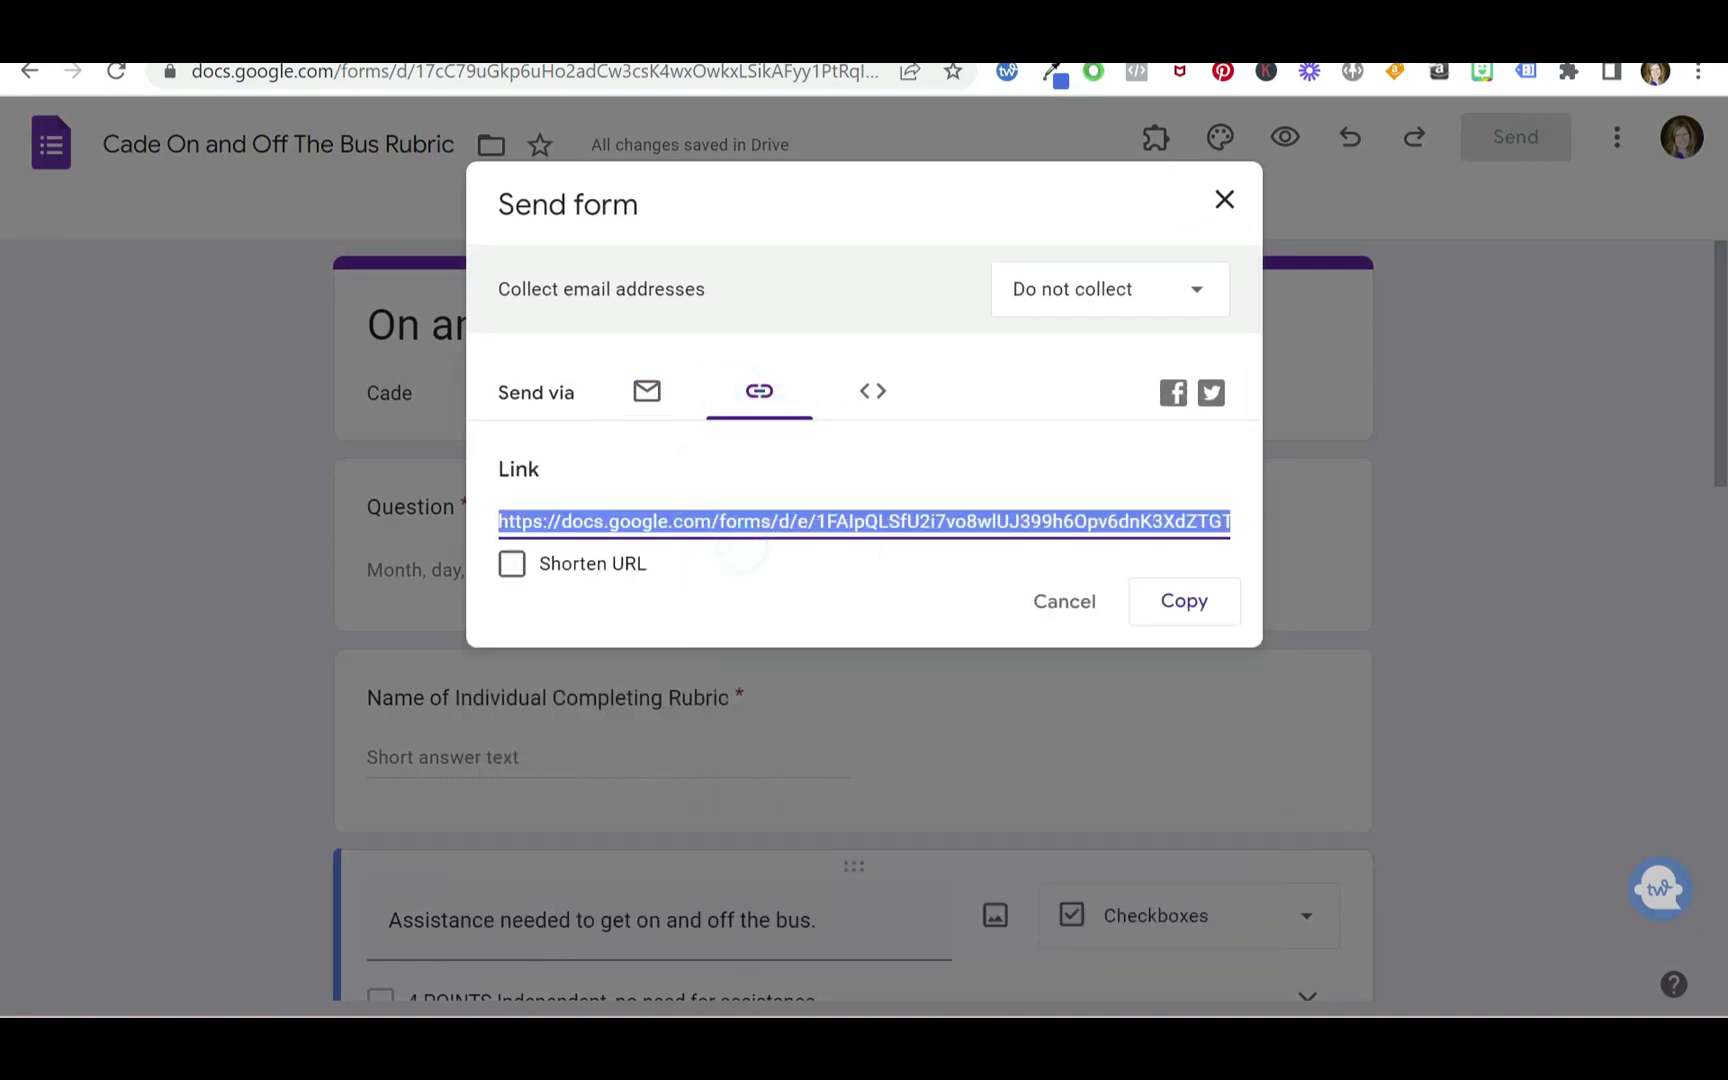
Paste the copied link into a new browser tab to load the live form
{"action": "key", "text": "ctrl+t"}
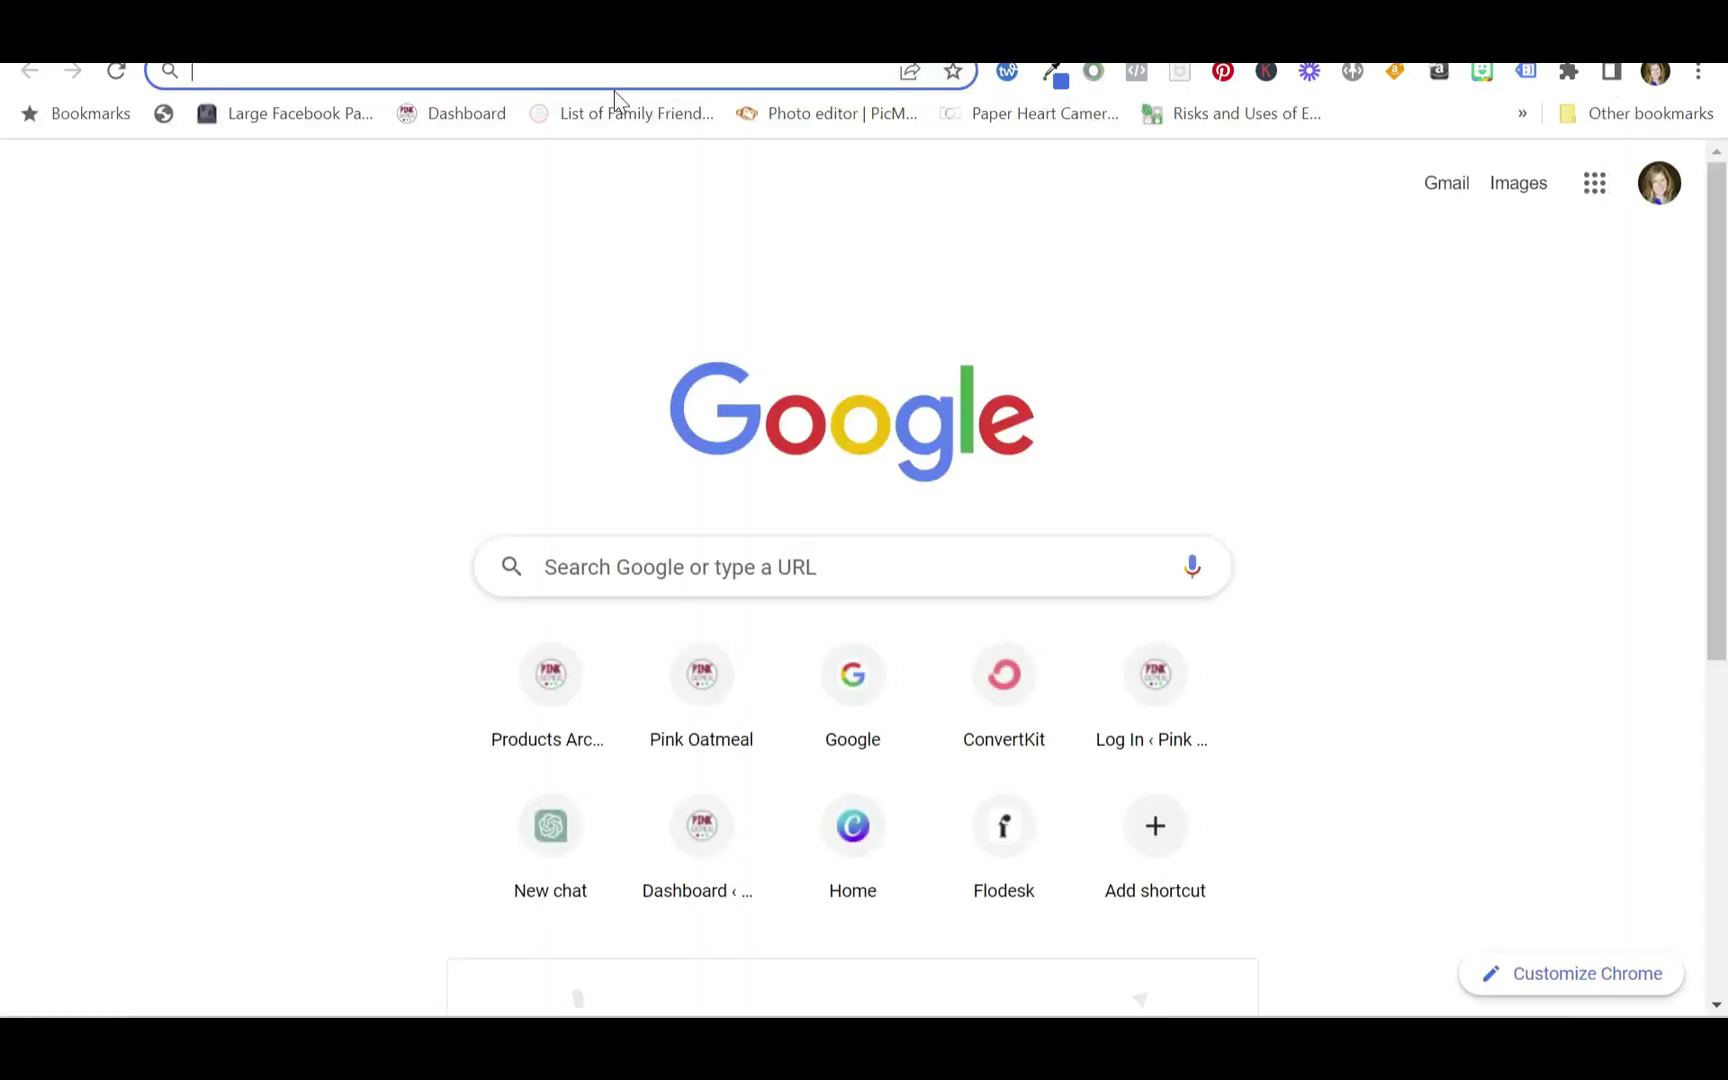
{"action": "key", "text": "ctrl+v"}
{"action": "key", "text": "Return"}
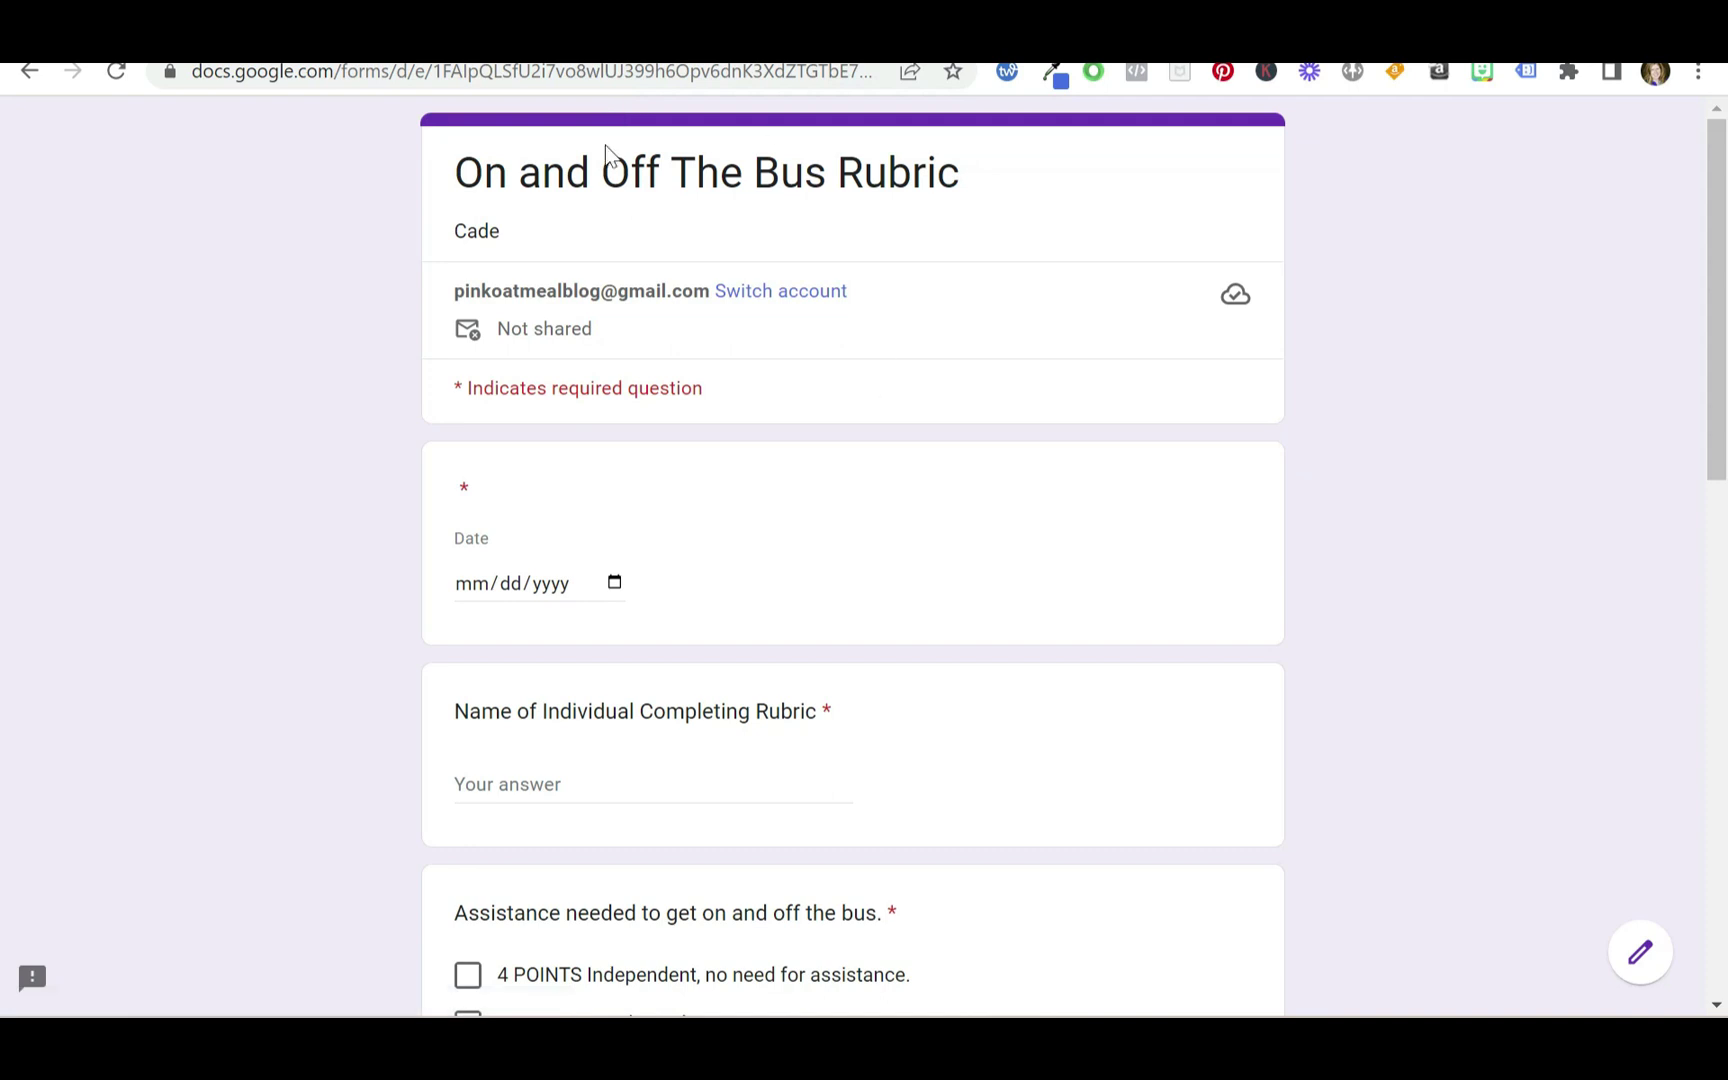
Set the date answer to 04/25/2023 and enter the rater's name
{"action": "left_click", "coordinate": [505, 586]}
{"action": "left_click", "coordinate": [613, 582]}
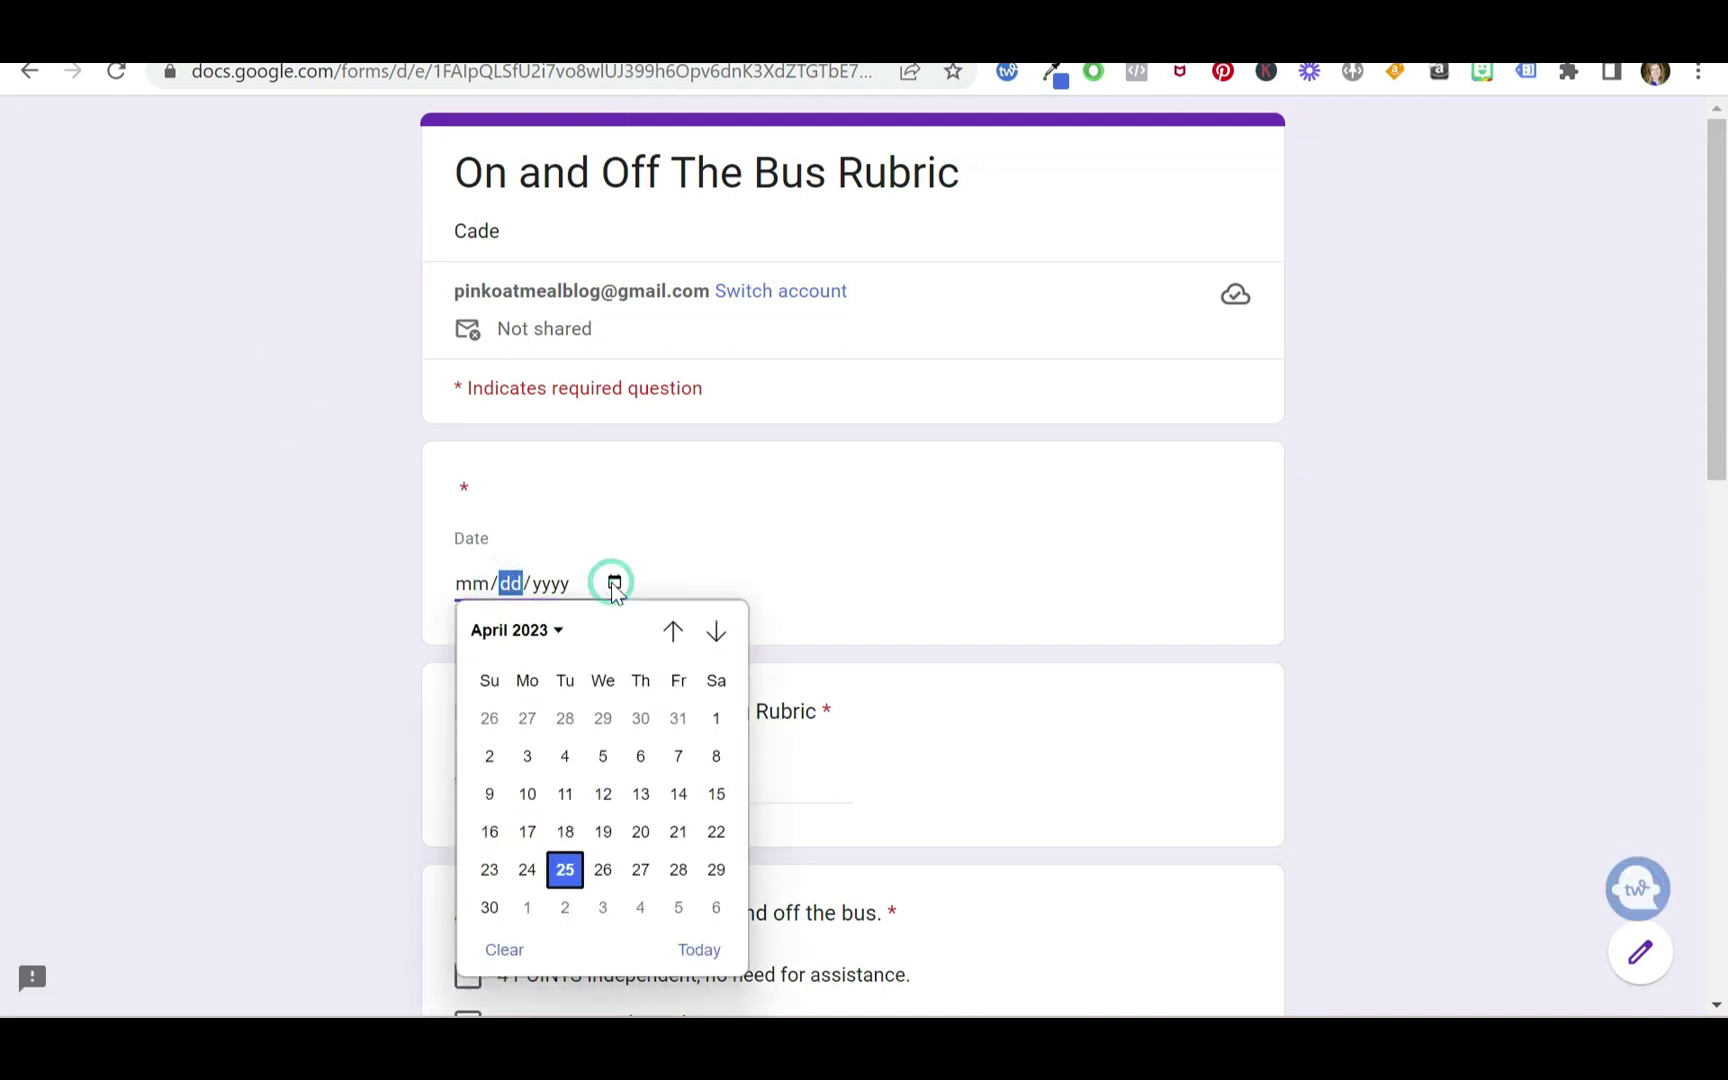
{"action": "left_click", "coordinate": [564, 869]}
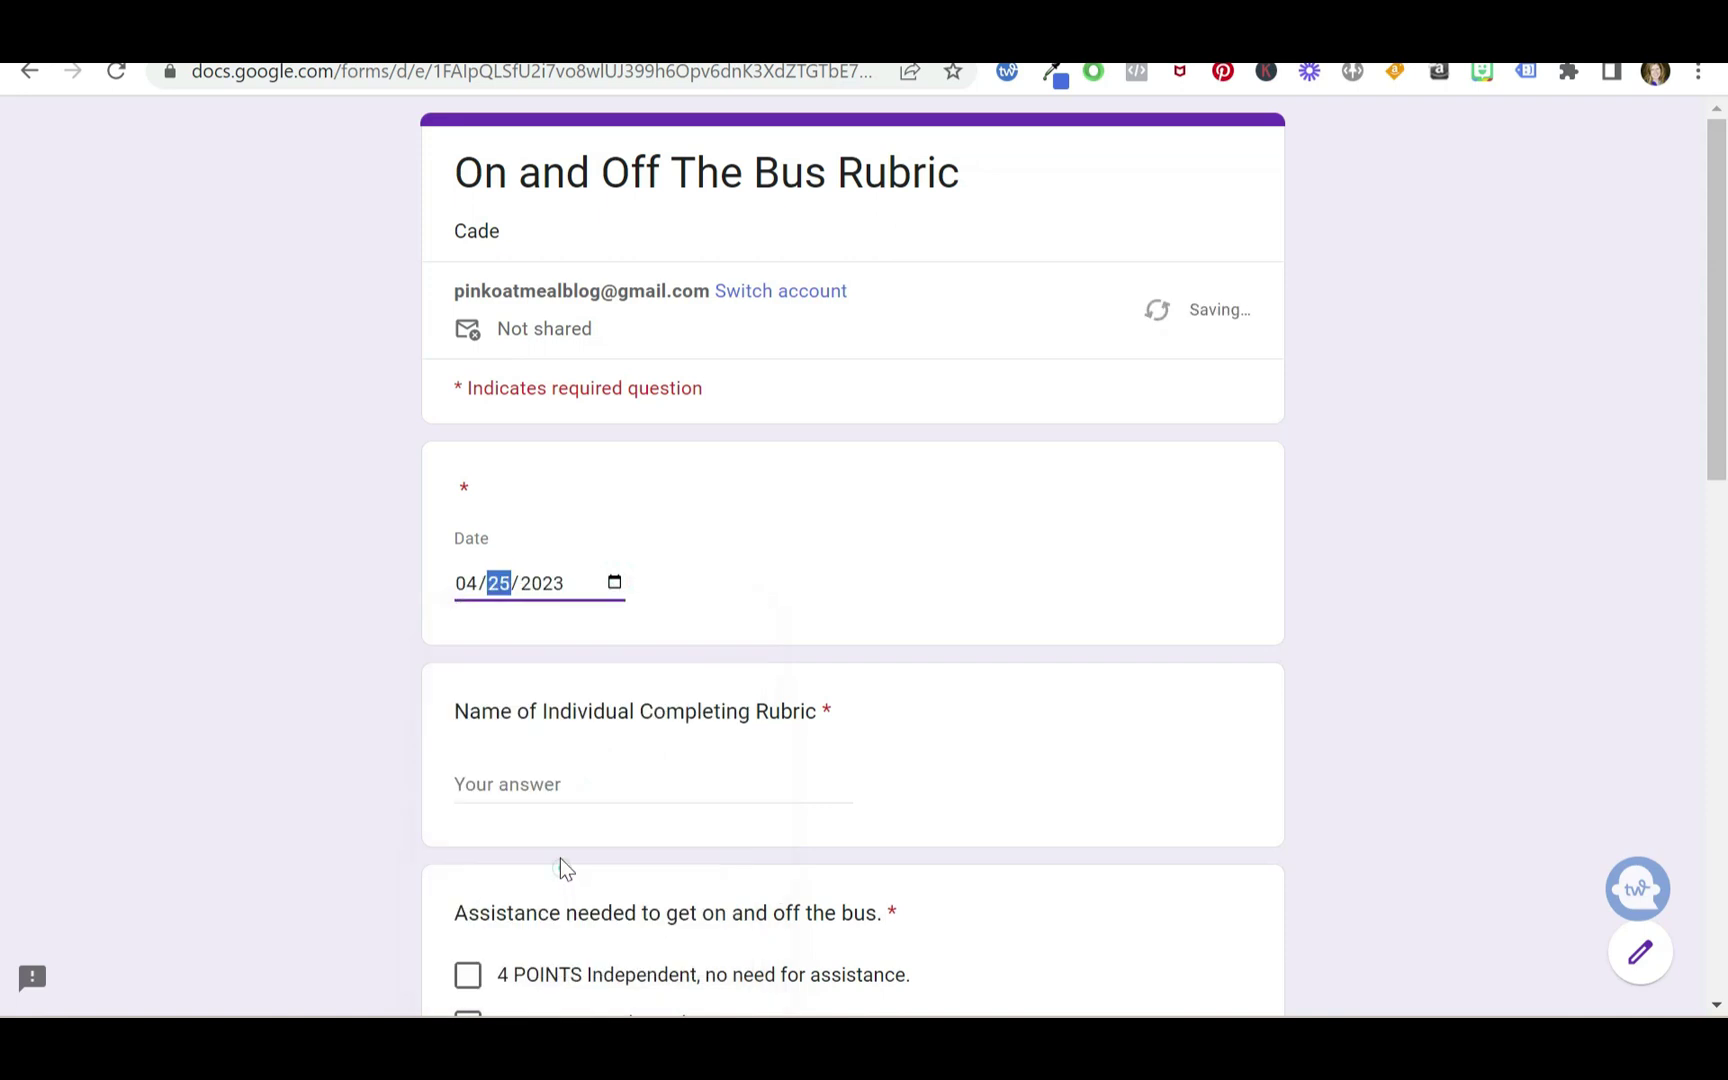
{"action": "left_click", "coordinate": [521, 795]}
{"action": "type", "text": "Joe"}
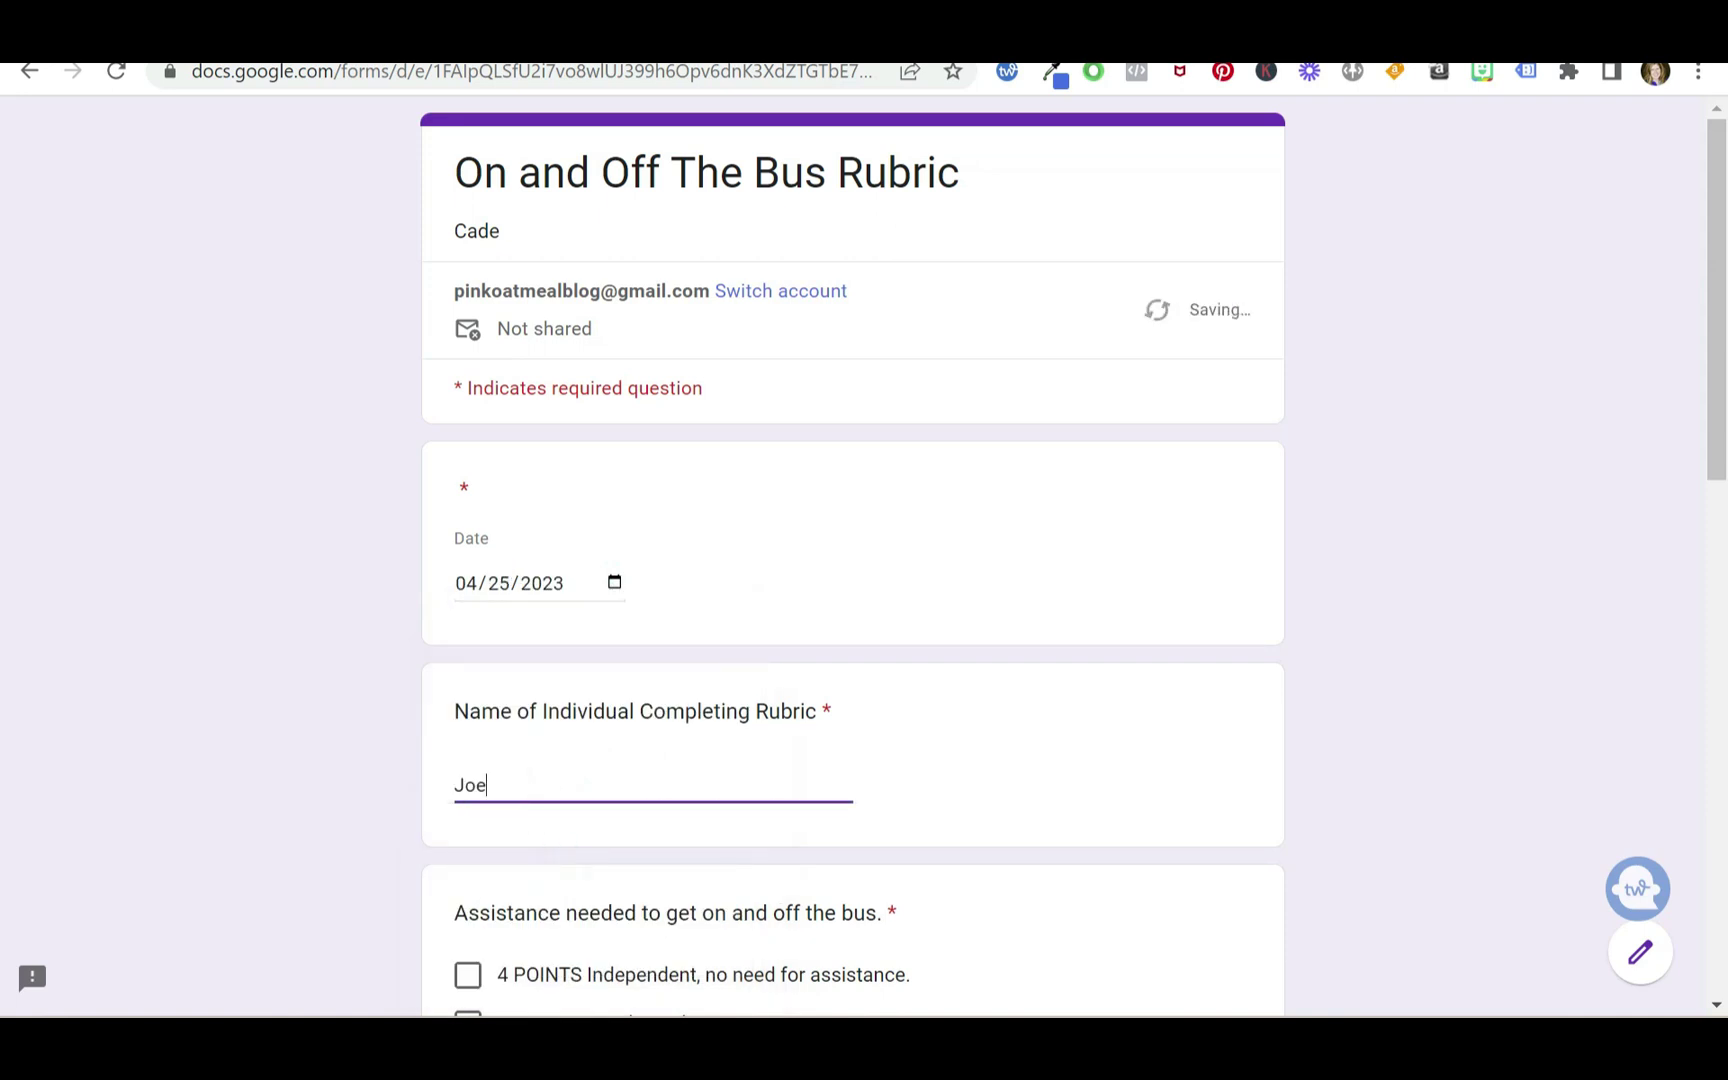
Tick 3, 3 and 2 POINTS, enter Total Score 8, and submit the response
{"action": "scroll", "coordinate": [1713, 444], "scroll_direction": "down", "scroll_amount": 5}
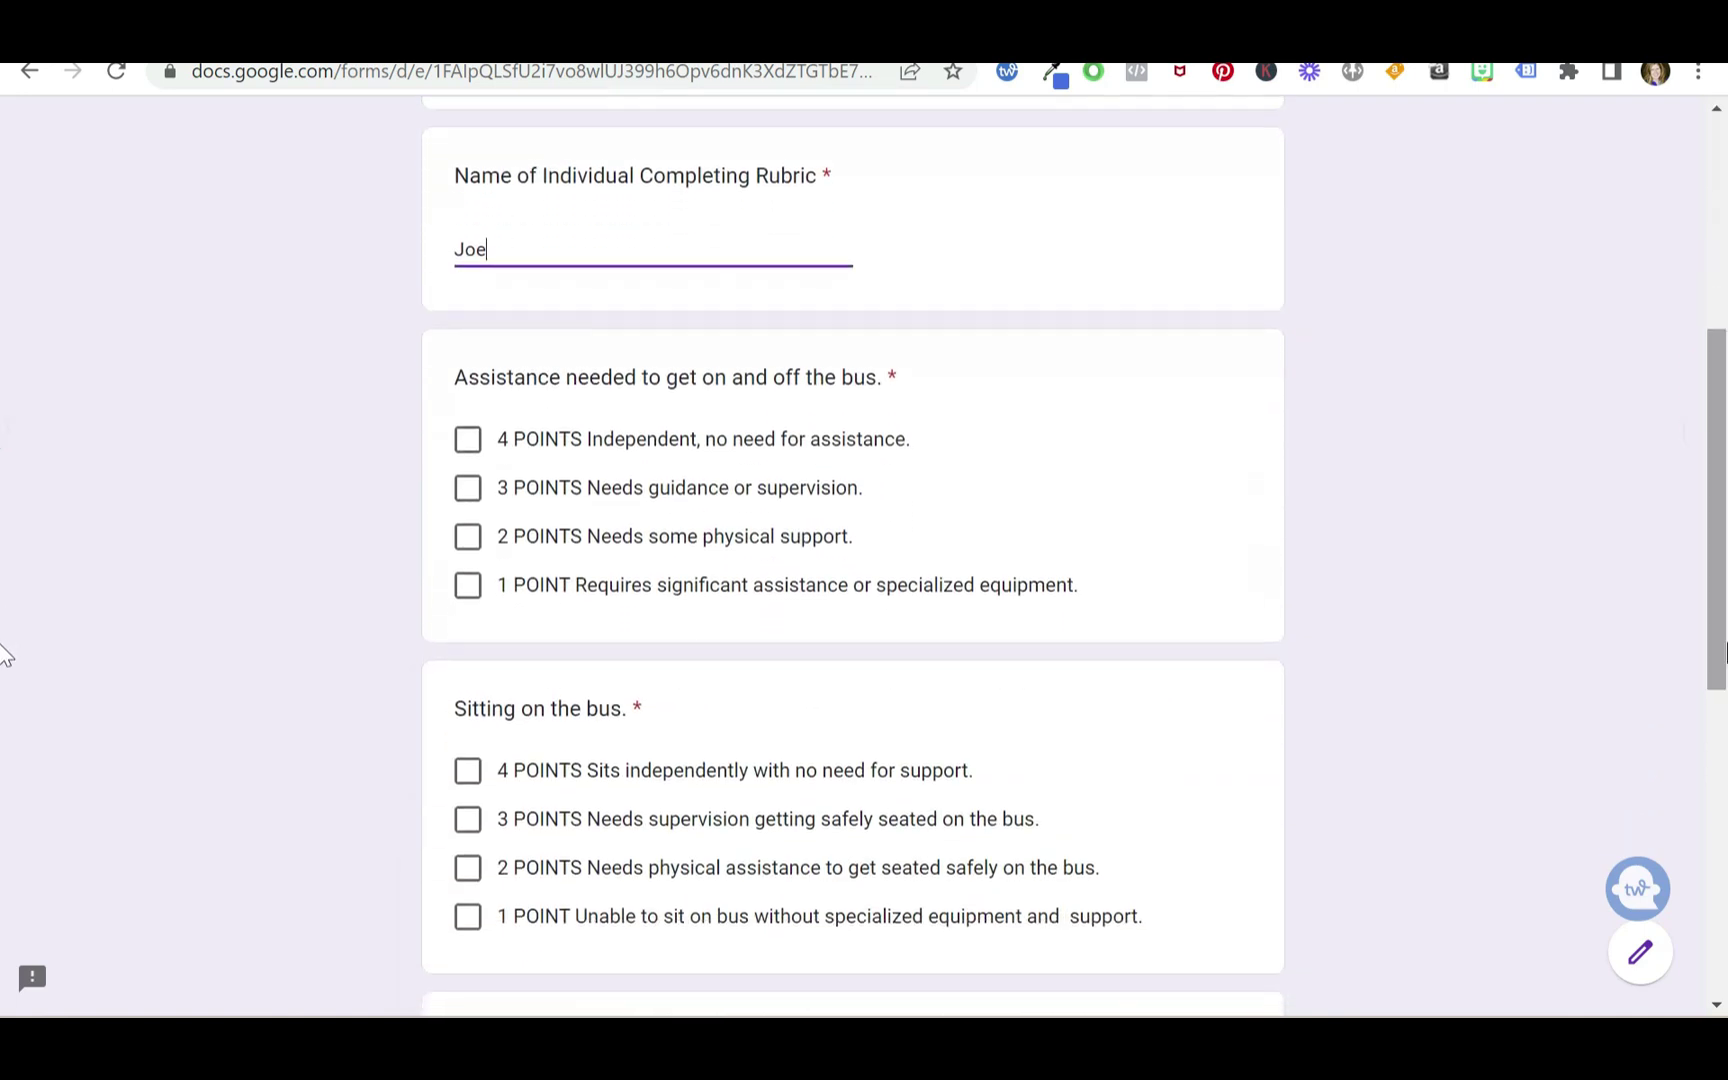
{"action": "left_click", "coordinate": [467, 488]}
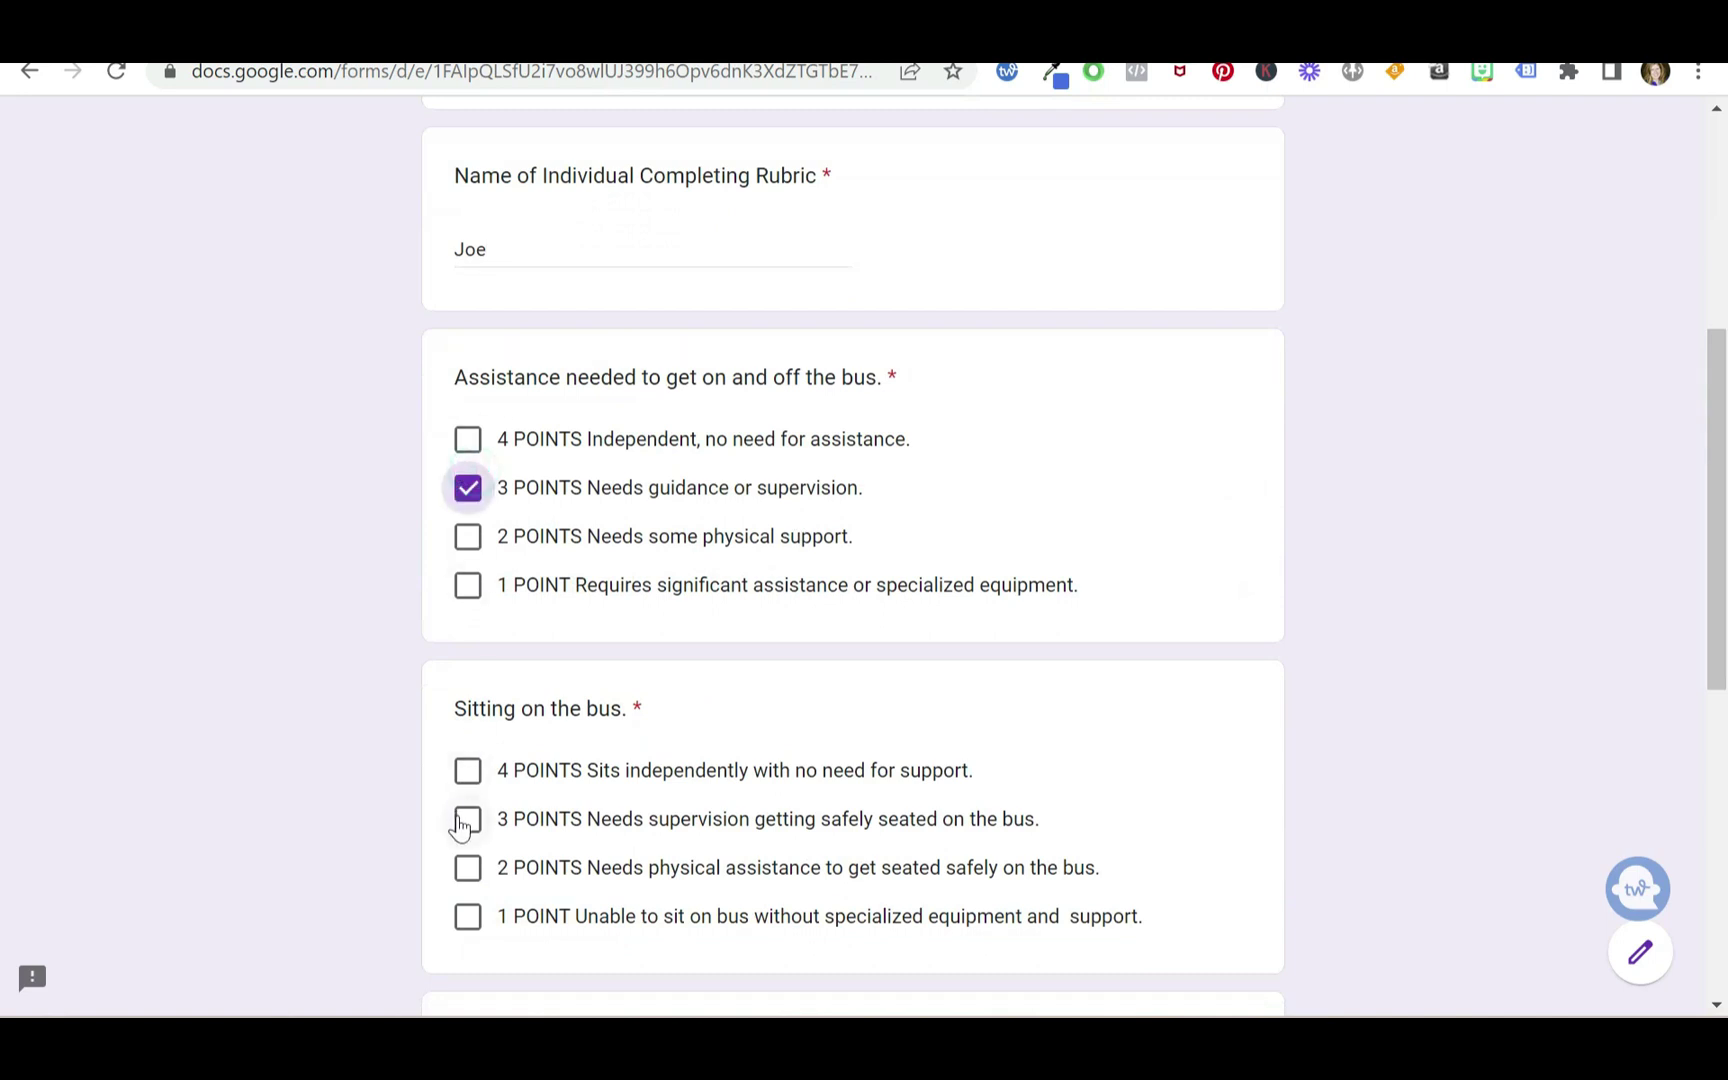
{"action": "left_click", "coordinate": [467, 819]}
{"action": "left_click_drag", "start_coordinate": [1718, 636], "coordinate": [1724, 852]}
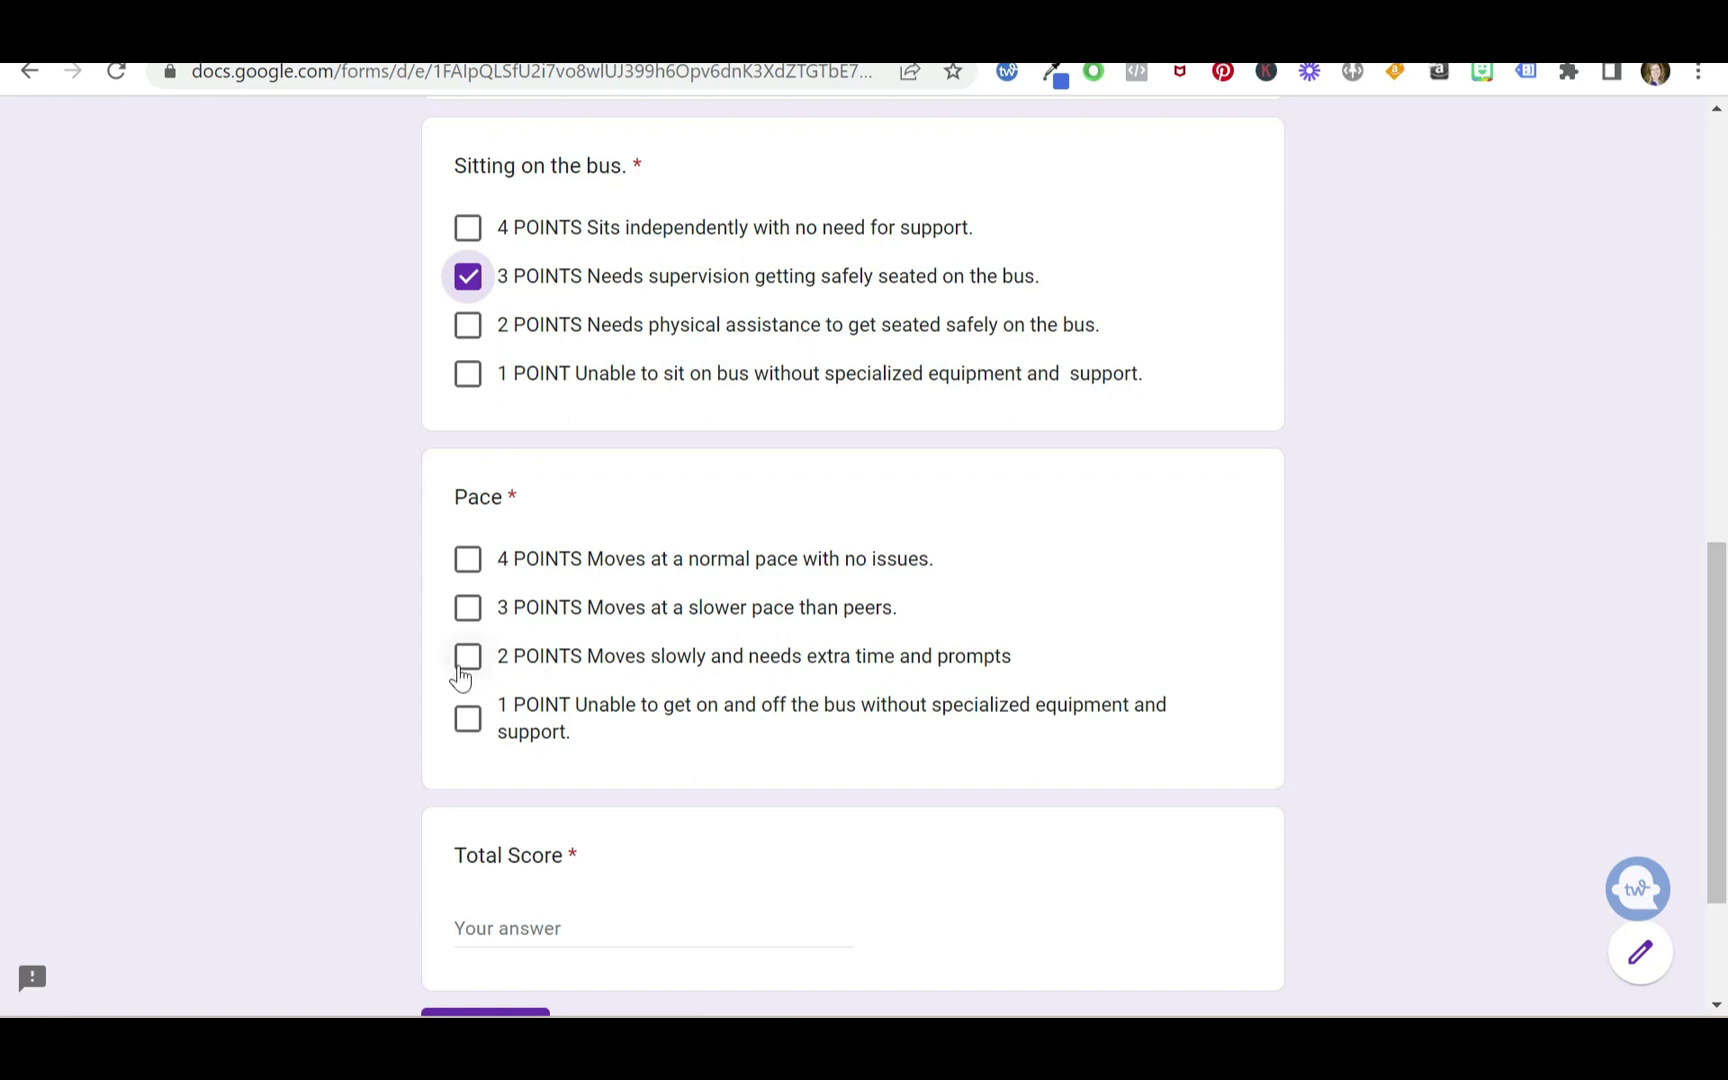
{"action": "left_click", "coordinate": [466, 657]}
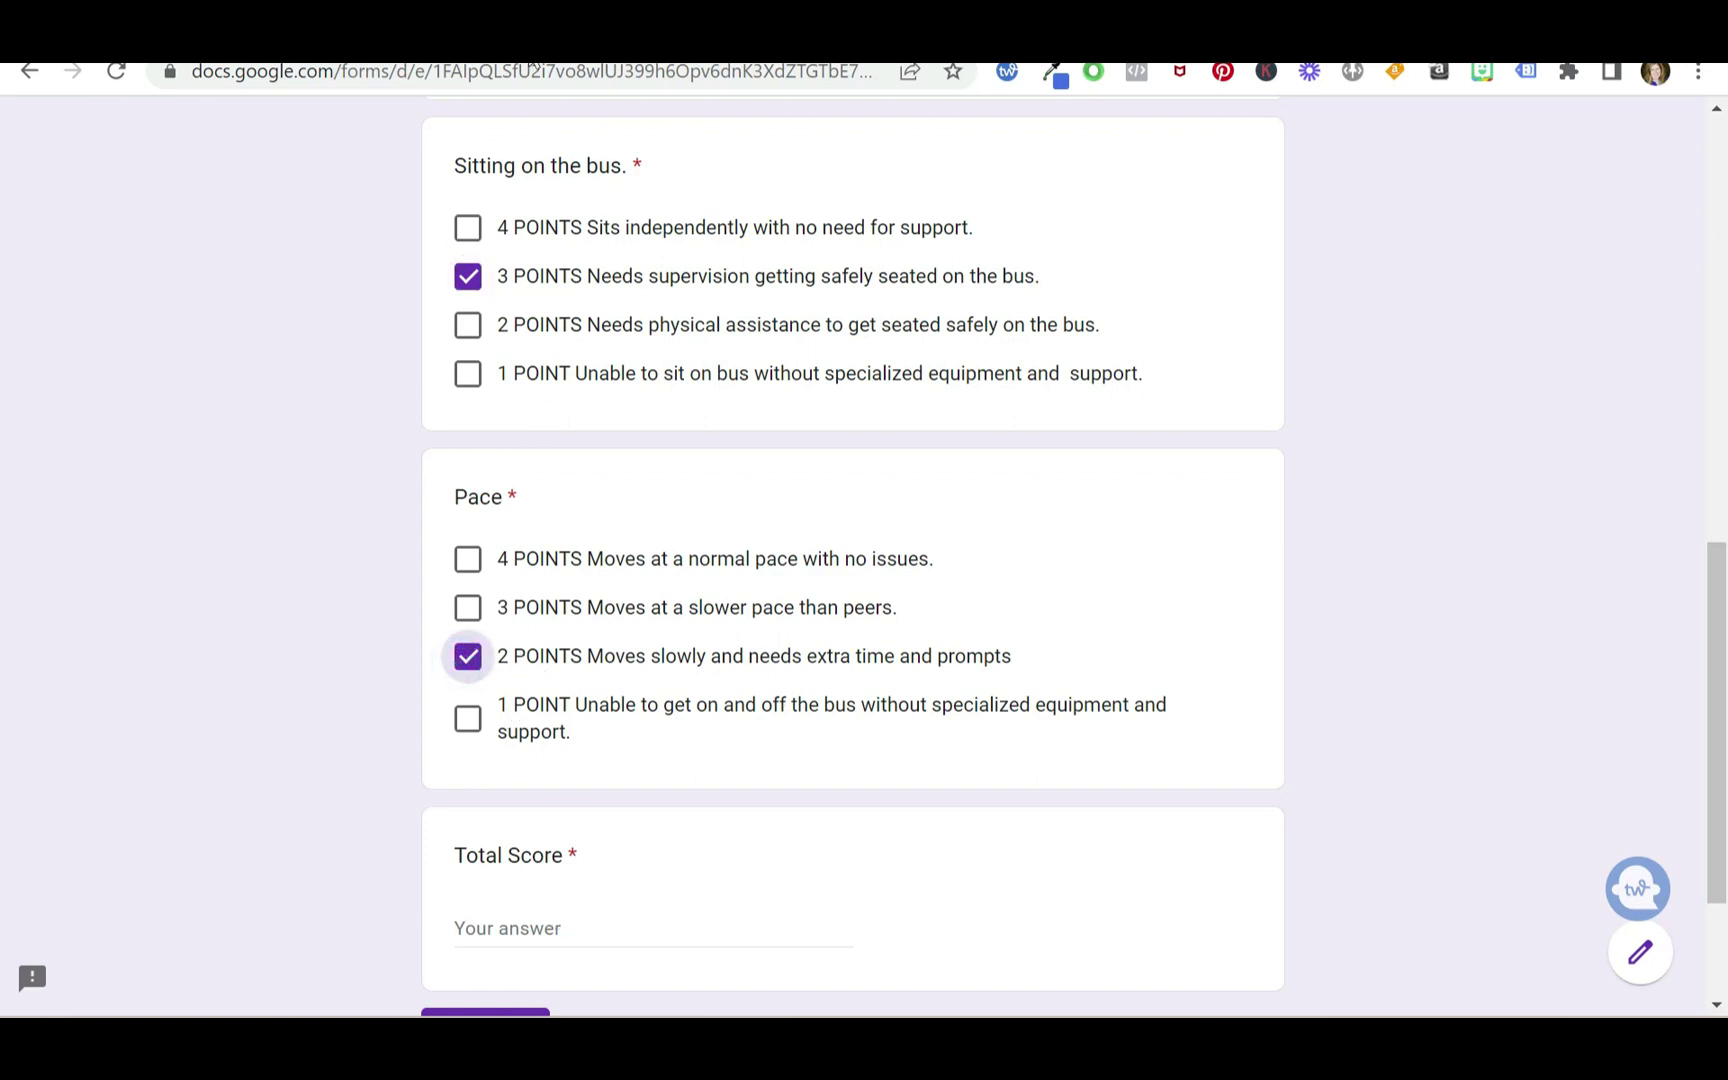
{"action": "left_click", "coordinate": [490, 930]}
{"action": "type", "text": "8"}
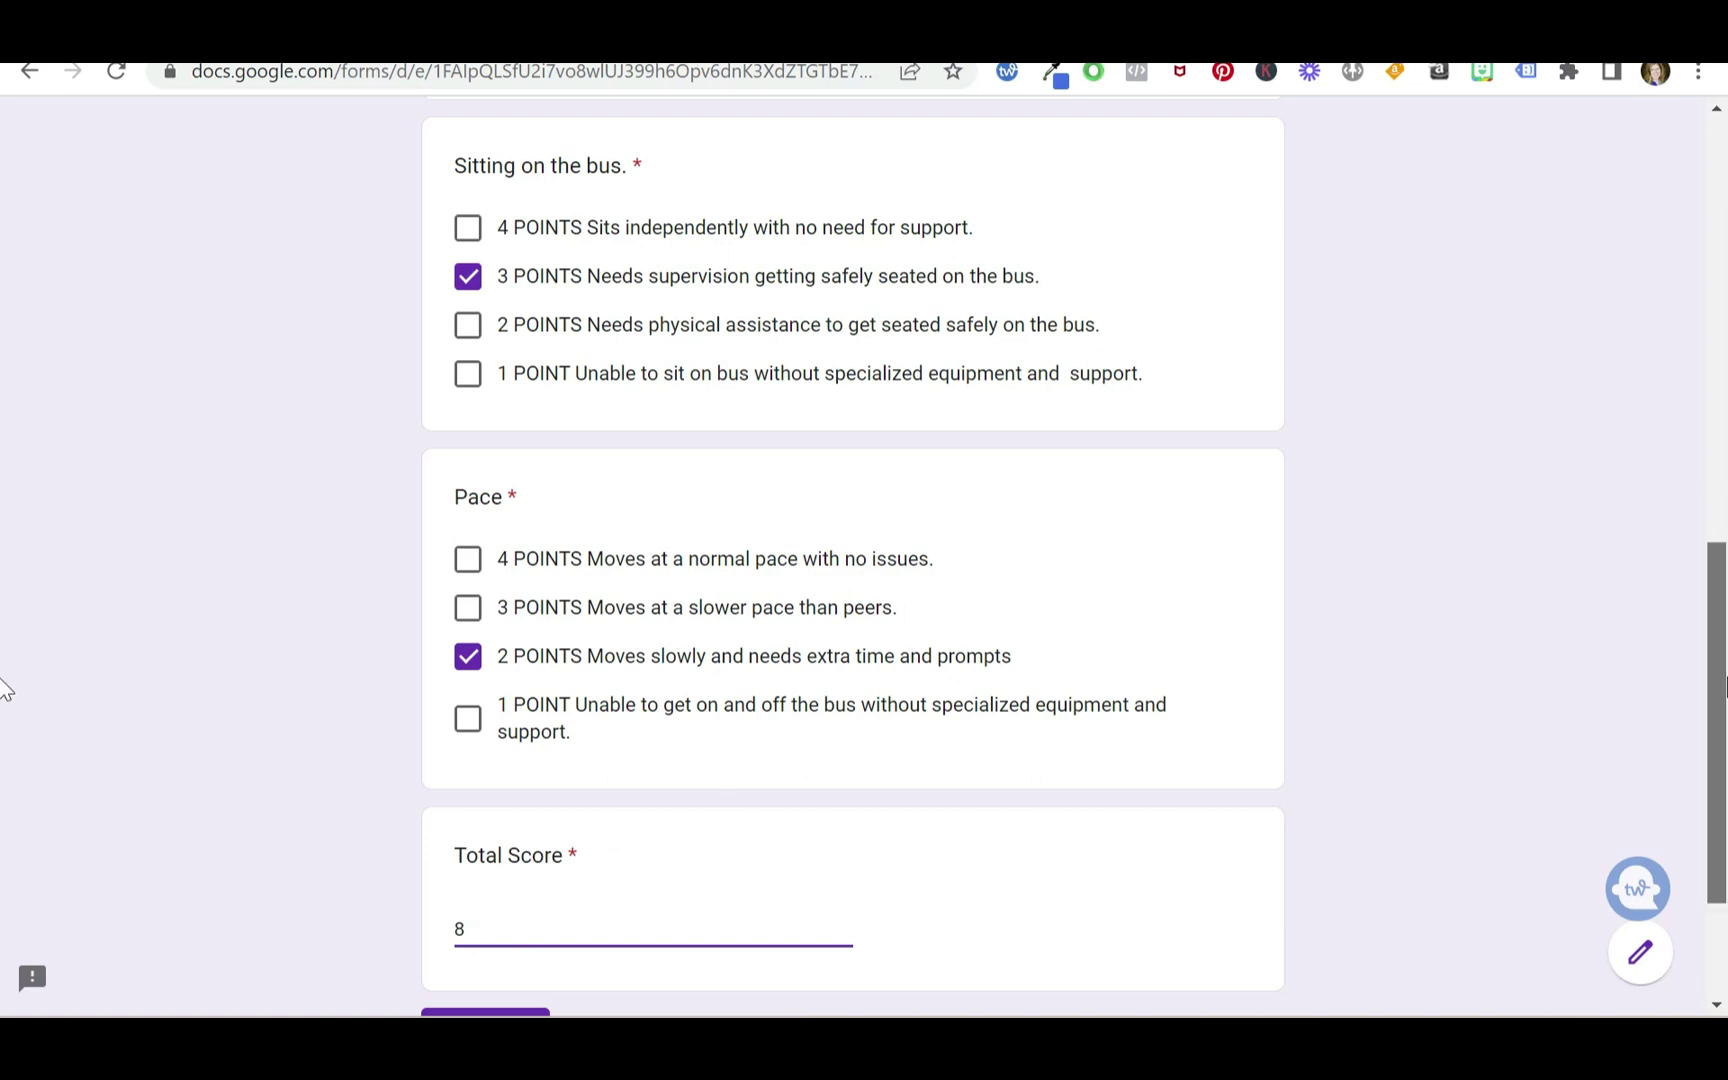
{"action": "scroll", "coordinate": [4, 690], "scroll_direction": "down", "scroll_amount": 2}
{"action": "left_click", "coordinate": [495, 821]}
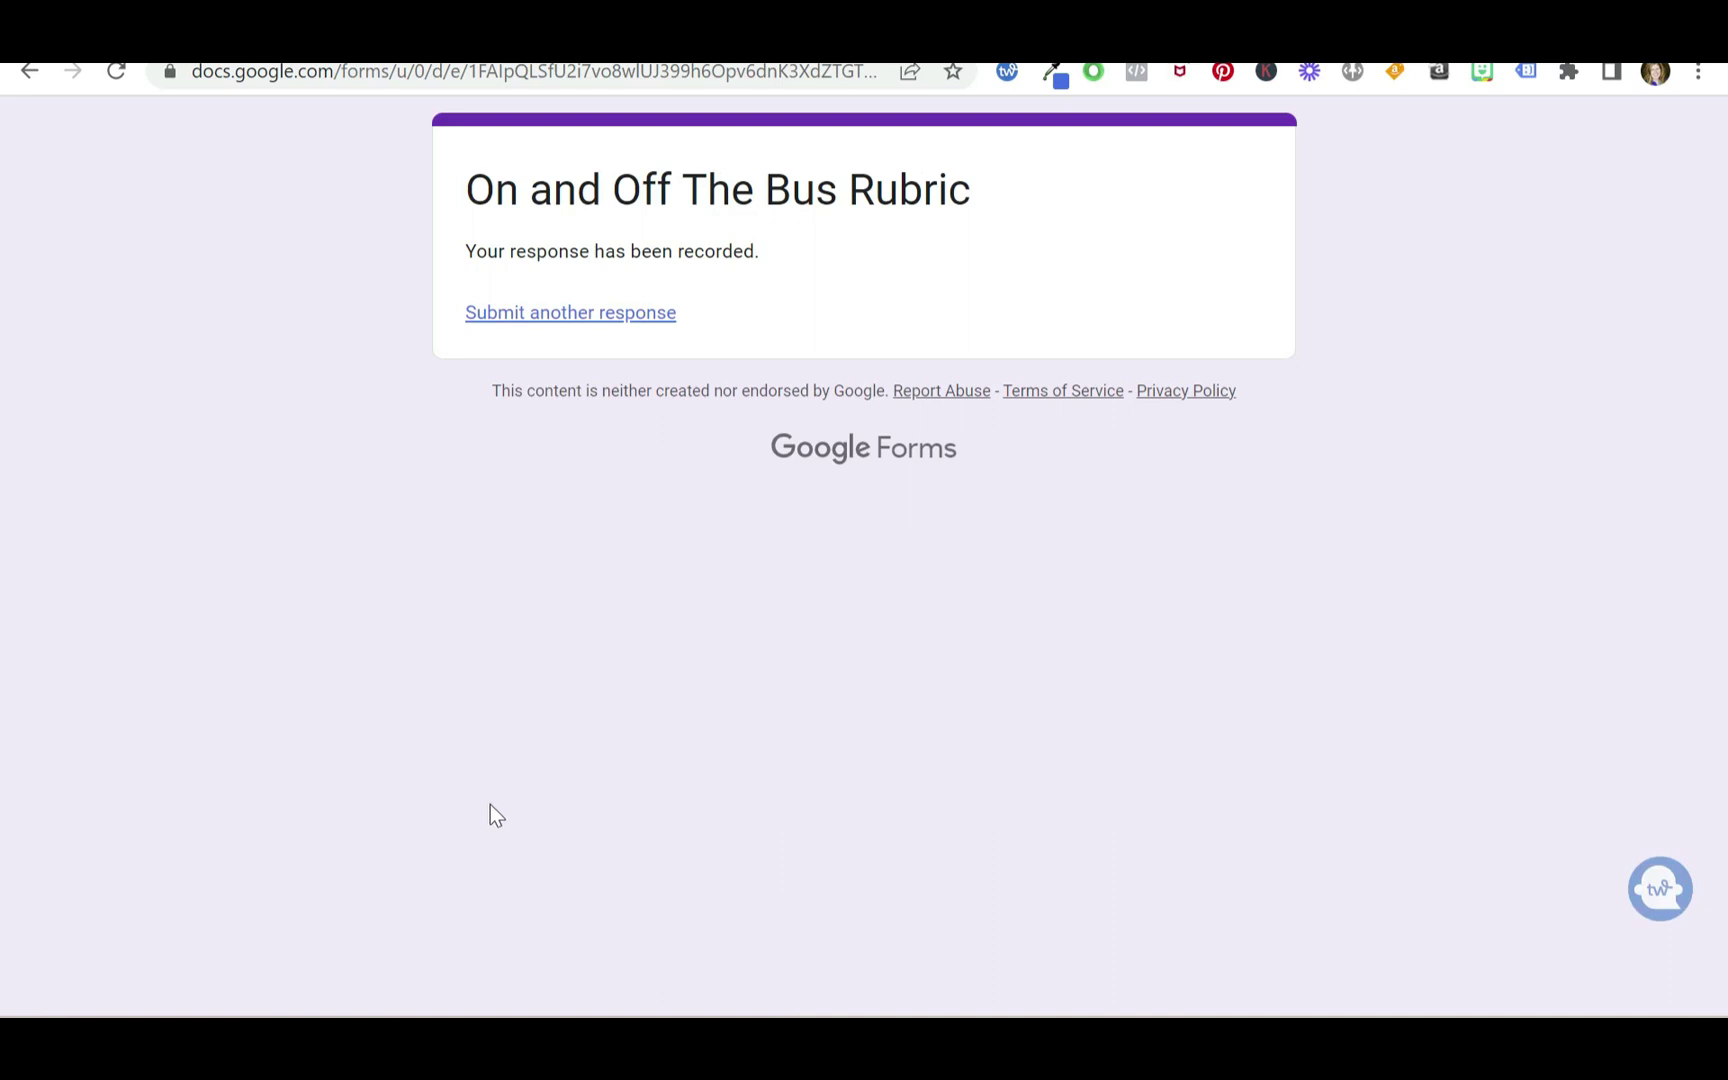
Return to the editor, close the Send form dialog, and view the Responses summary
{"action": "key", "text": "ctrl+w"}
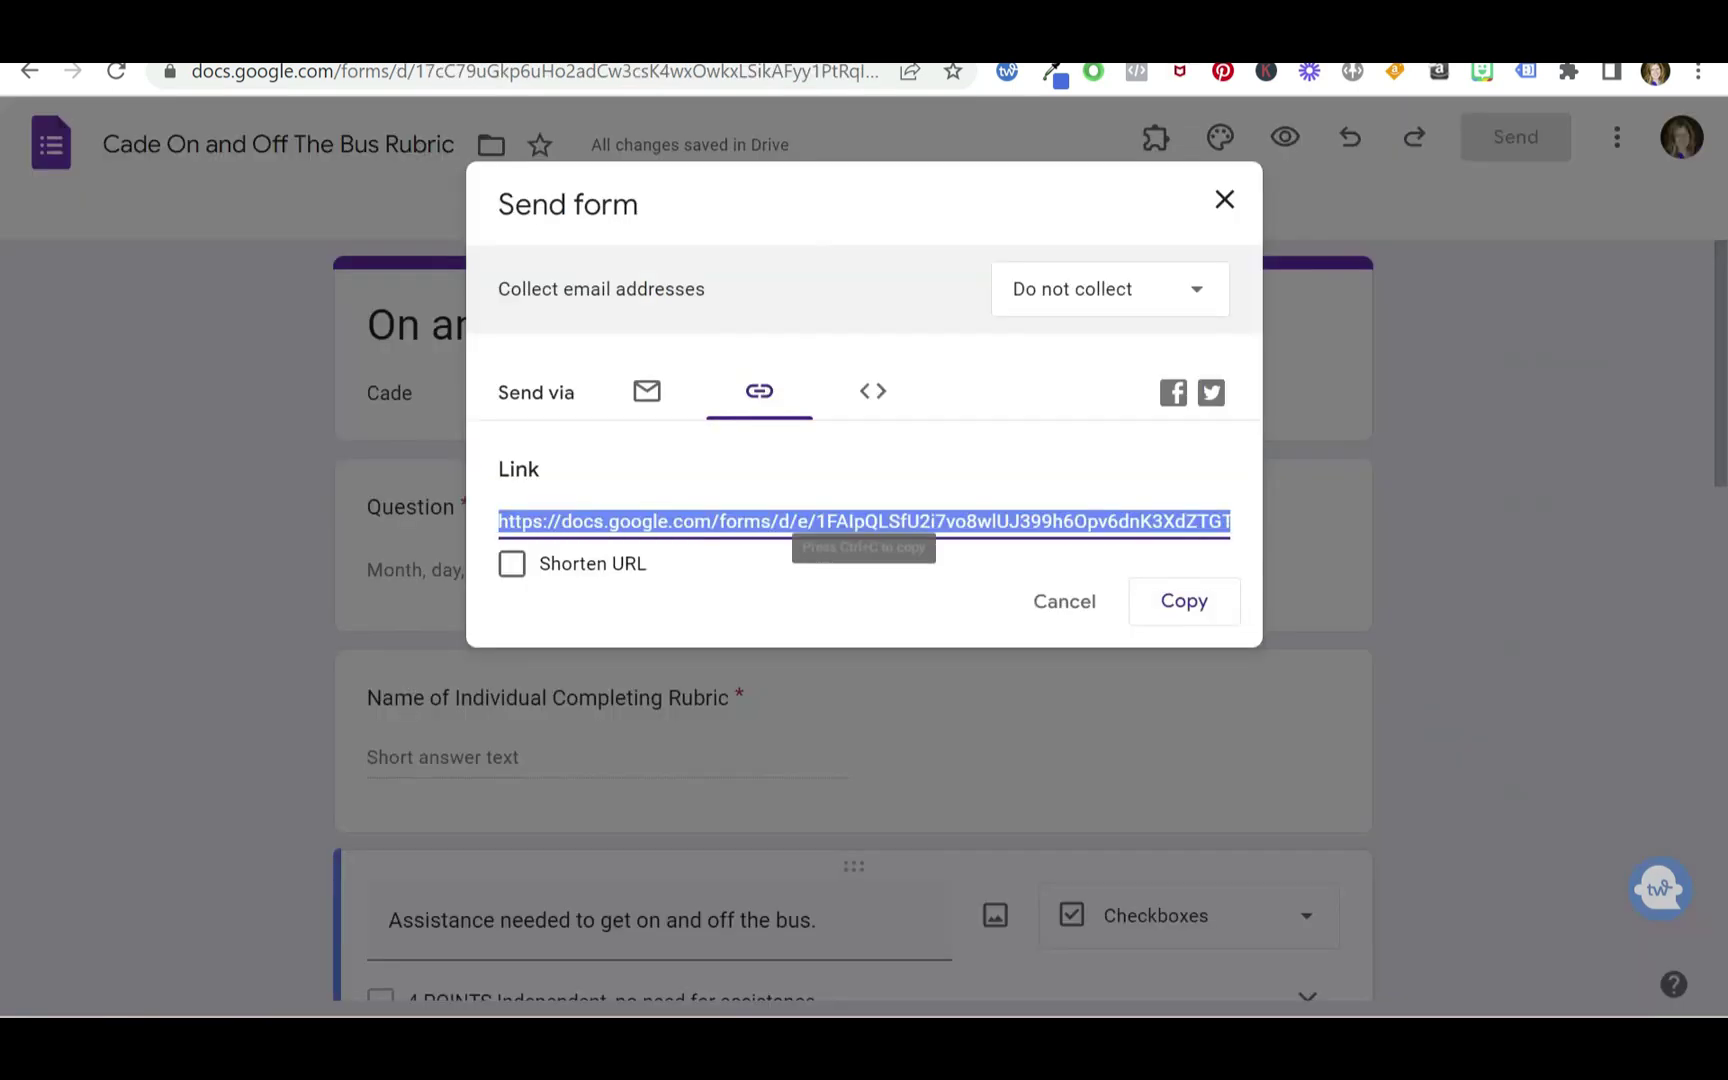
{"action": "left_click", "coordinate": [1233, 203]}
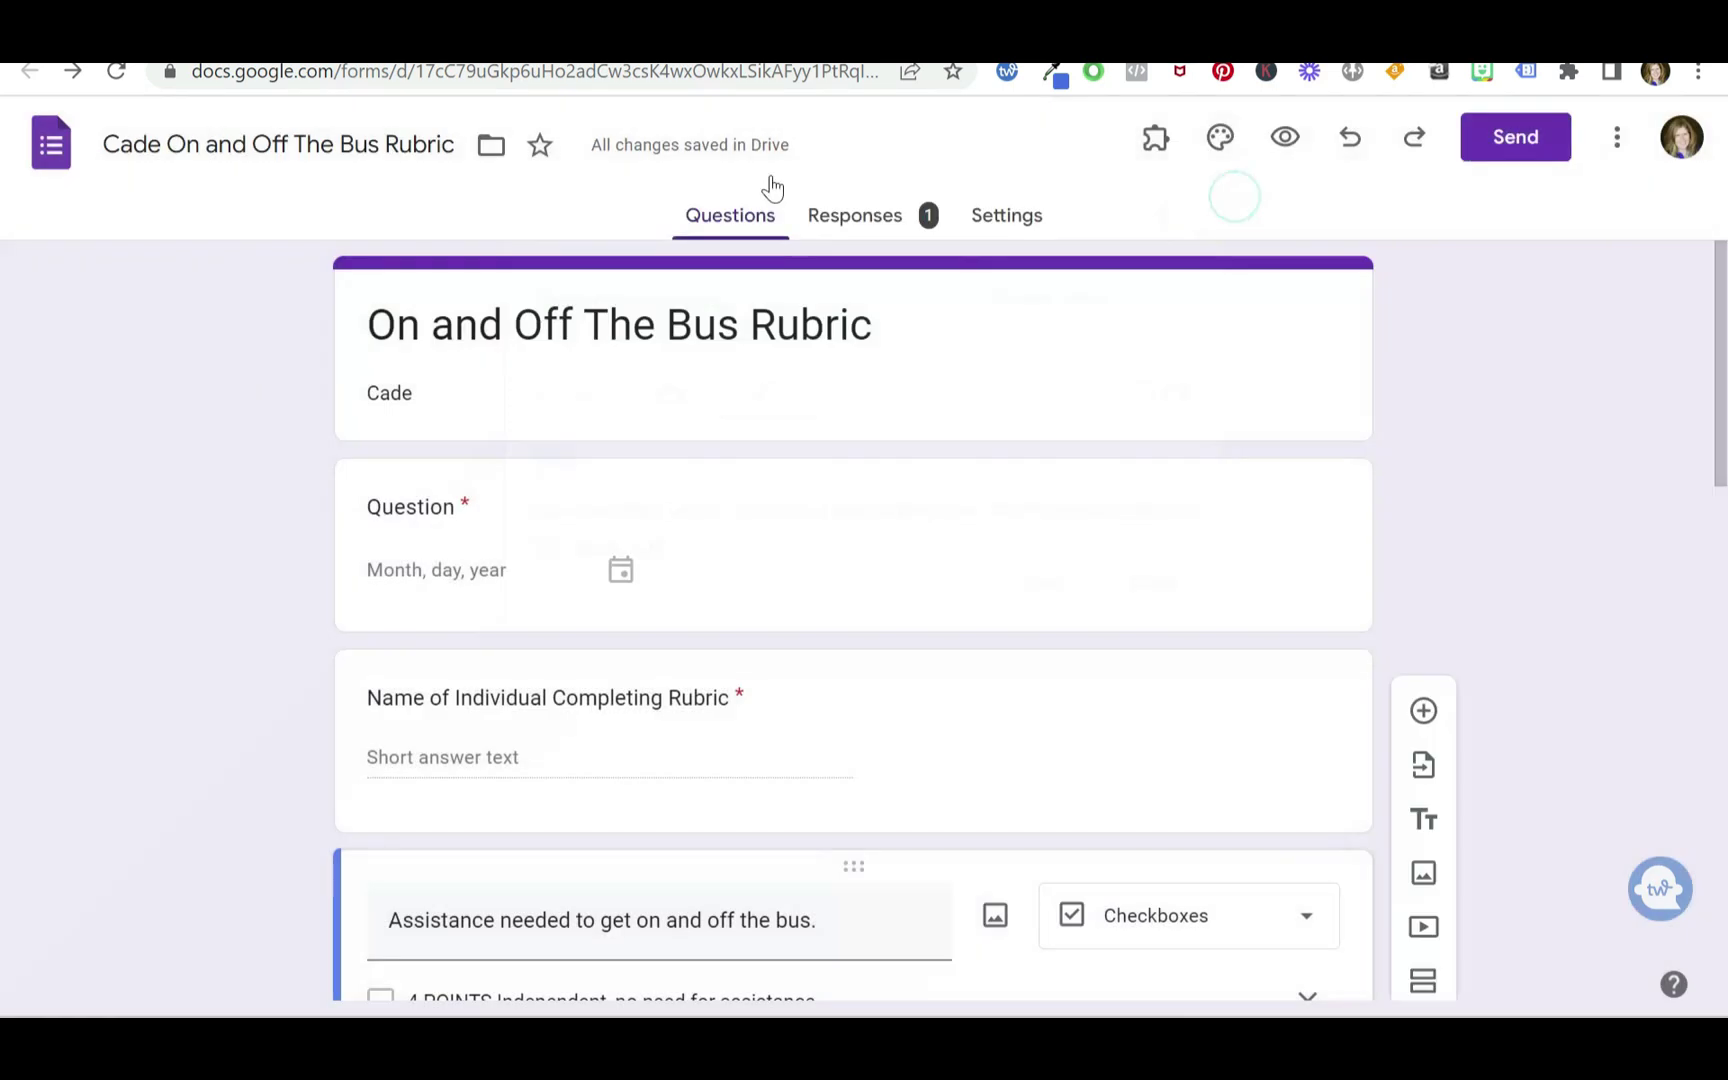
{"action": "left_click", "coordinate": [868, 224]}
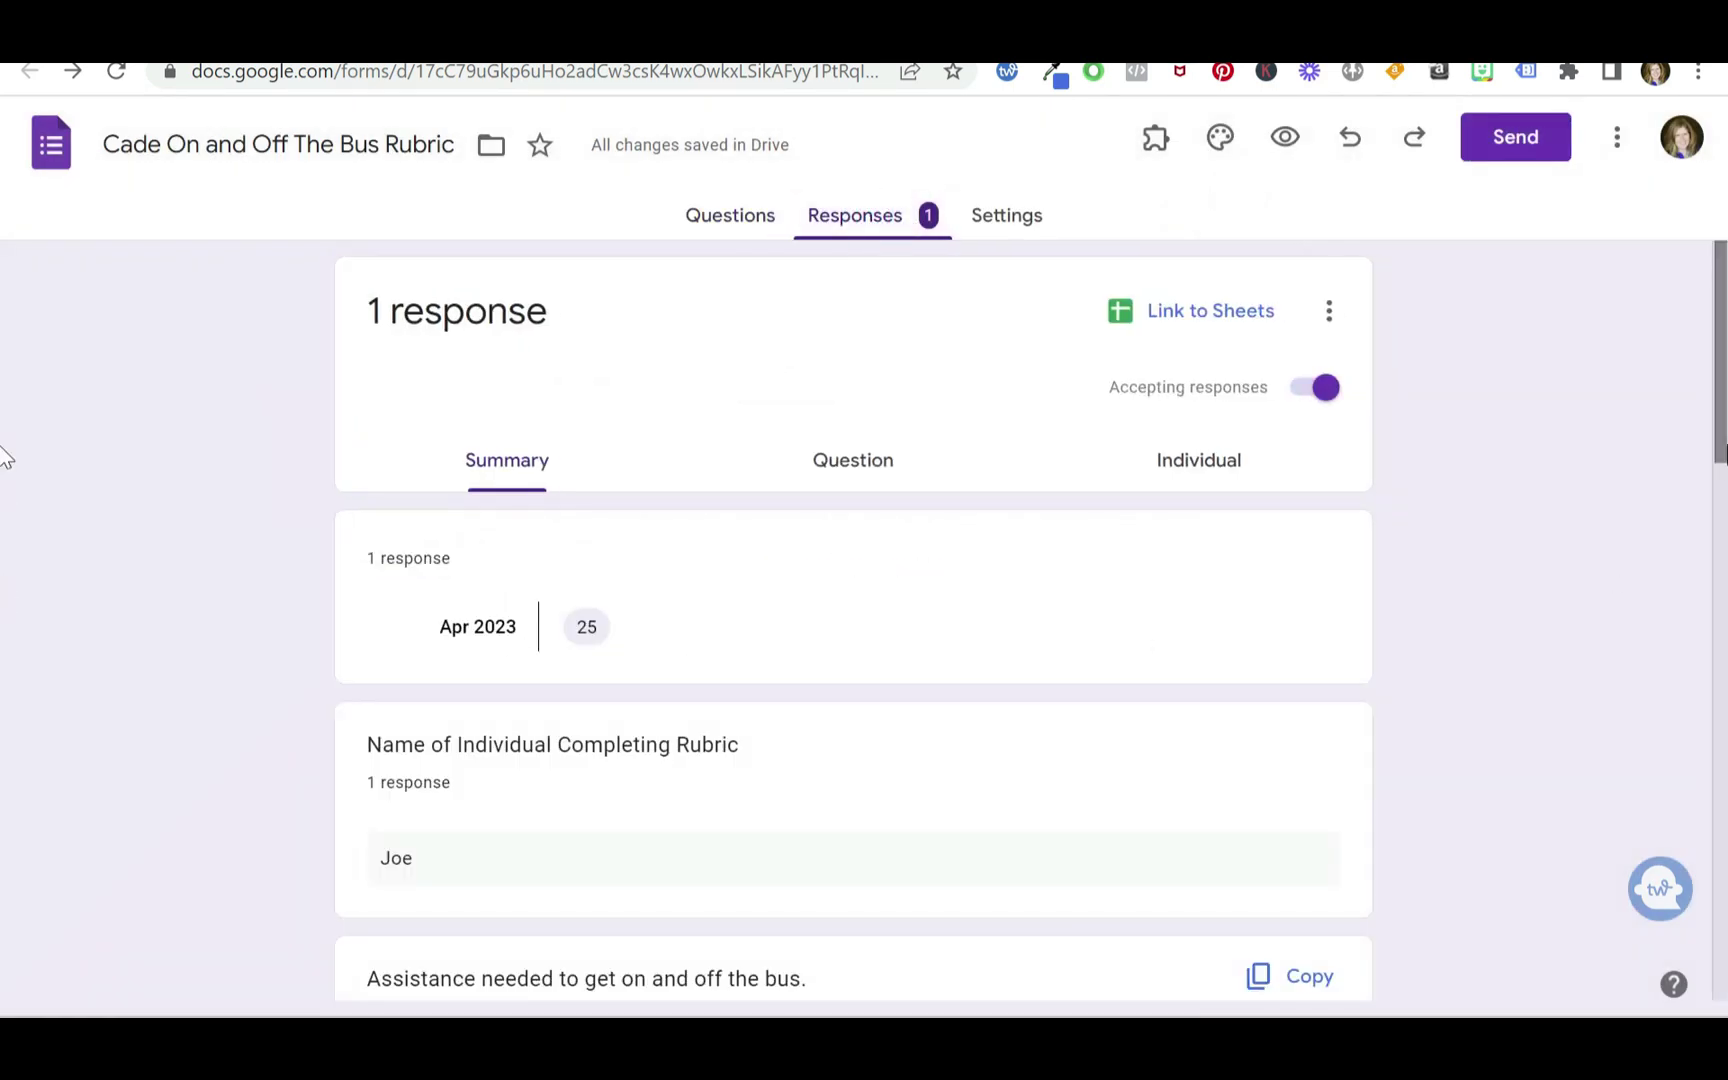
{"action": "left_click_drag", "start_coordinate": [1720, 417], "coordinate": [1679, 395]}
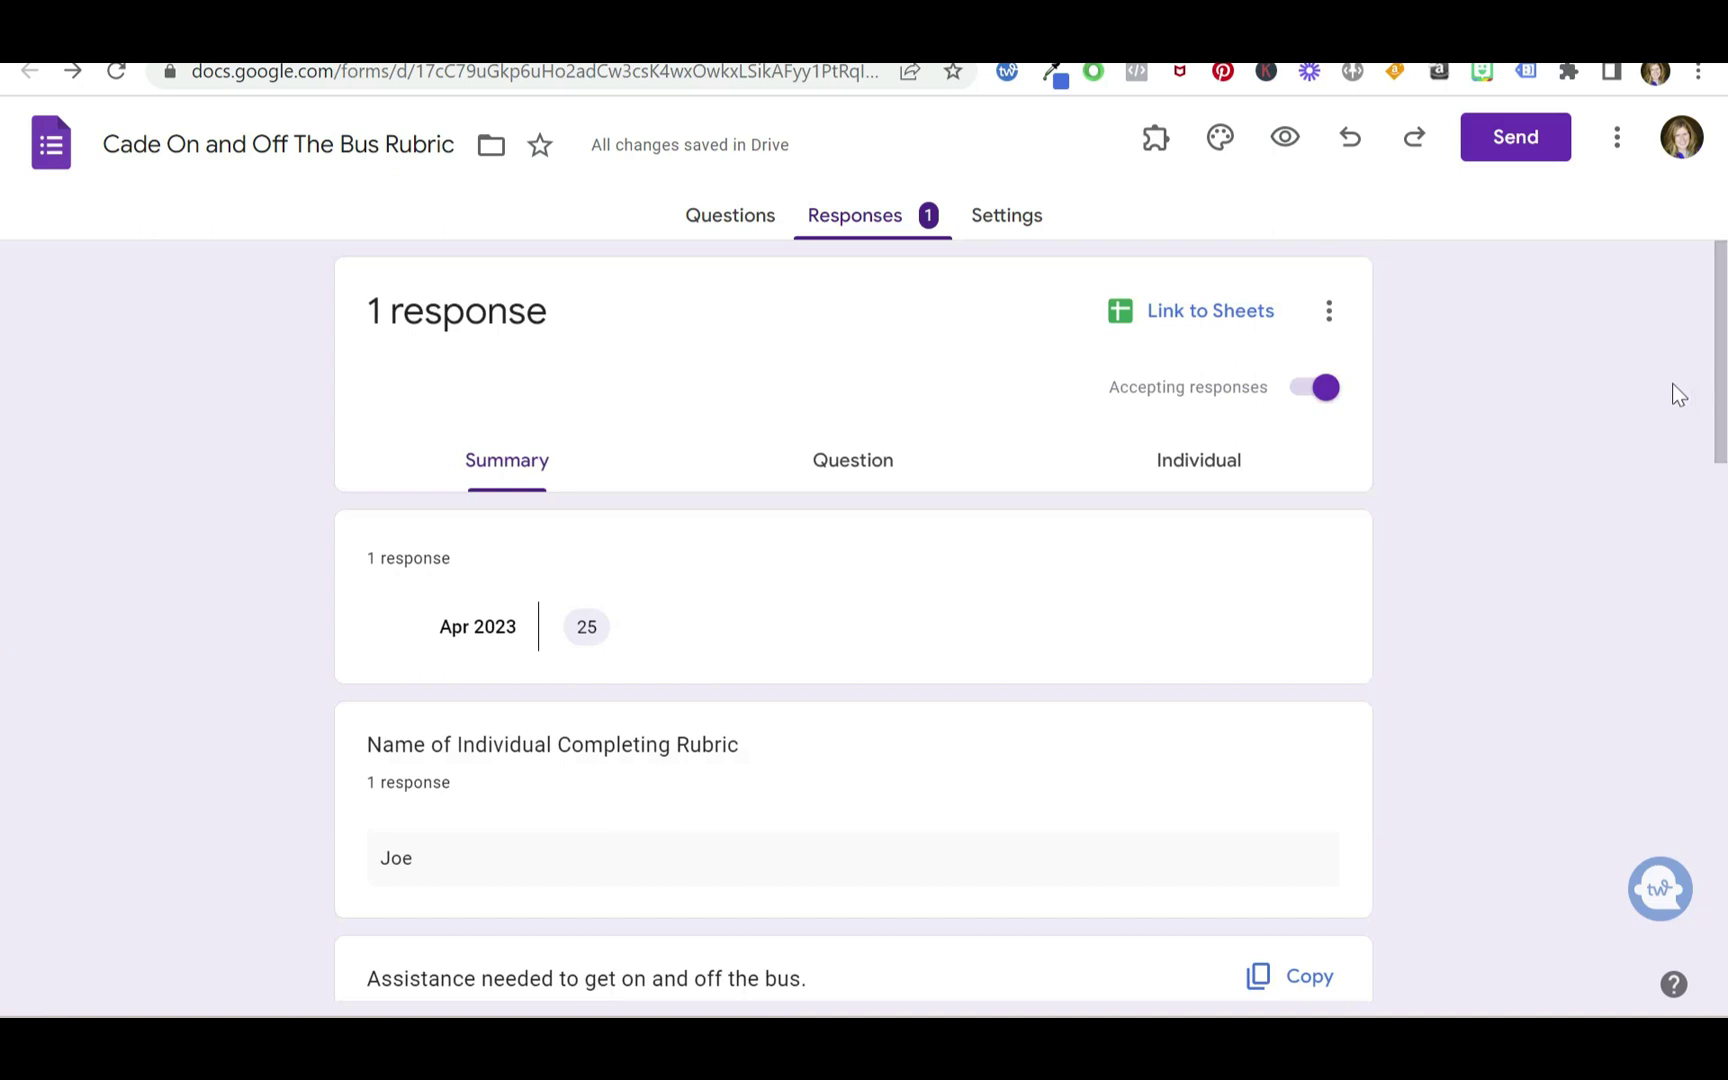
{"action": "left_click", "coordinate": [1180, 318]}
Create a new spreadsheet in Google Sheets linked to the form's responses
{"action": "left_click", "coordinate": [1171, 482]}
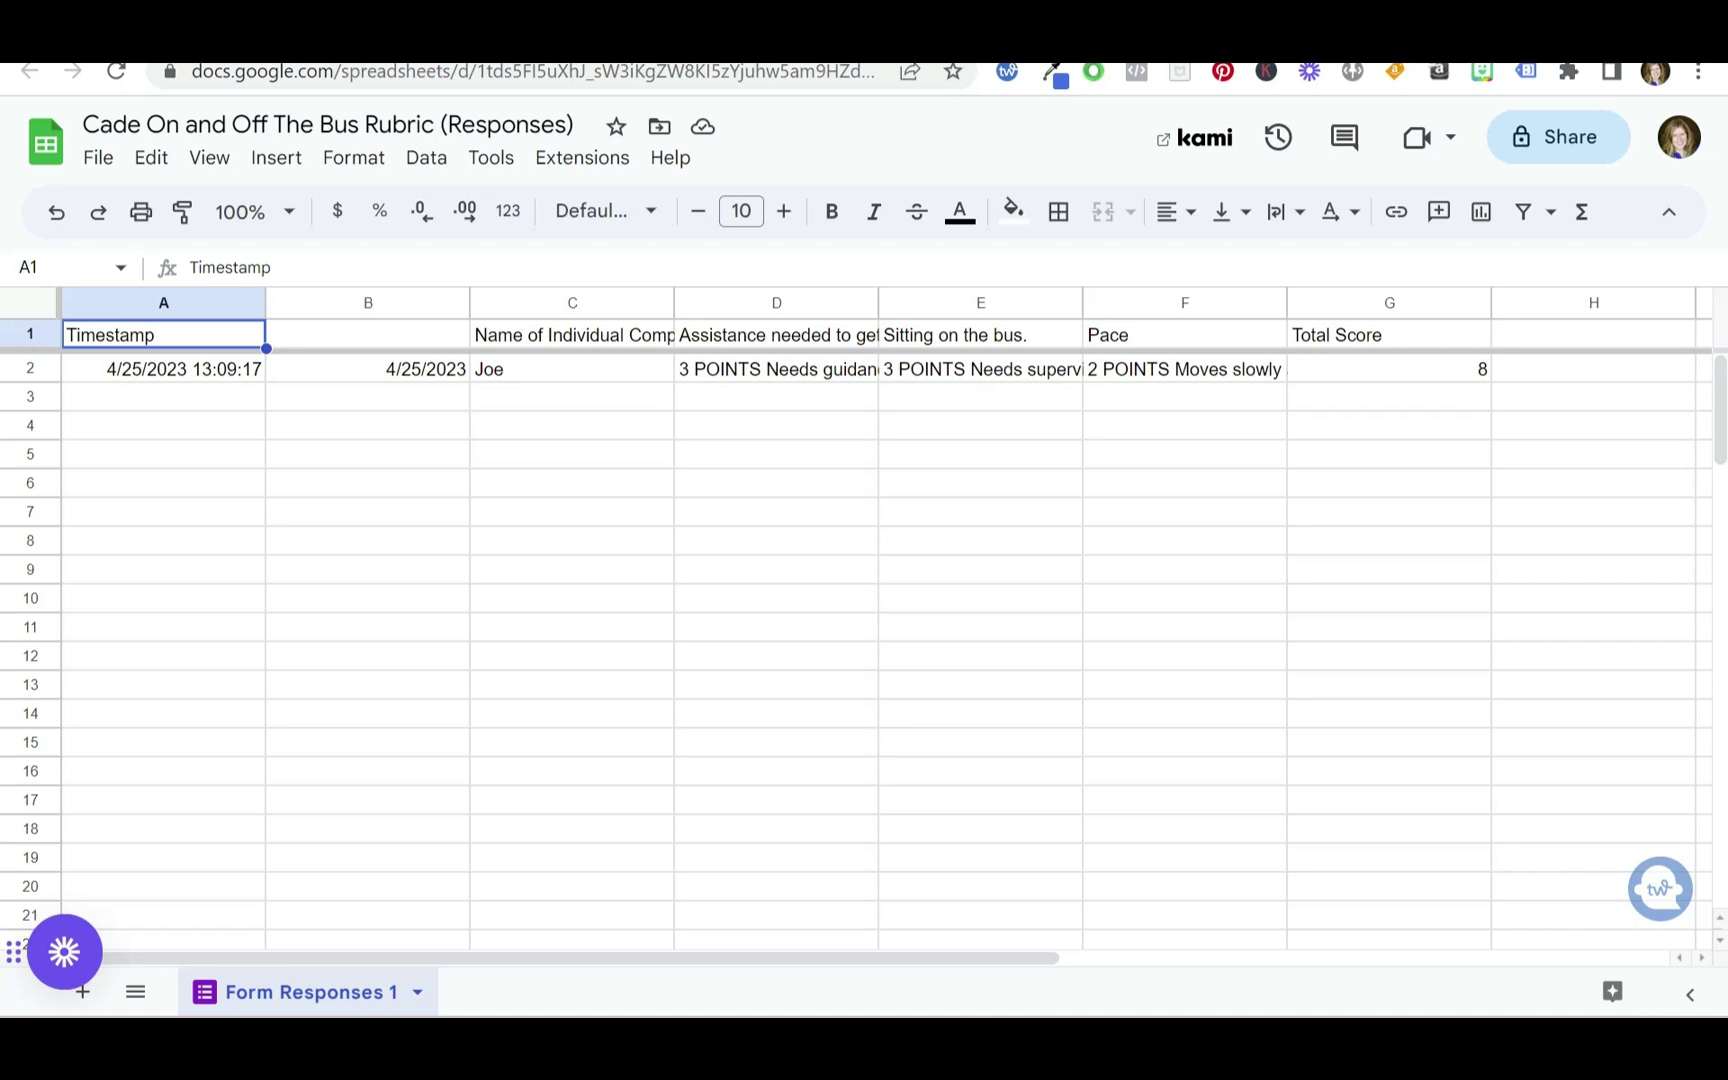
Start another response dated 05/23/2023 and enter the rater's name
{"action": "key", "text": "ctrl+Tab"}
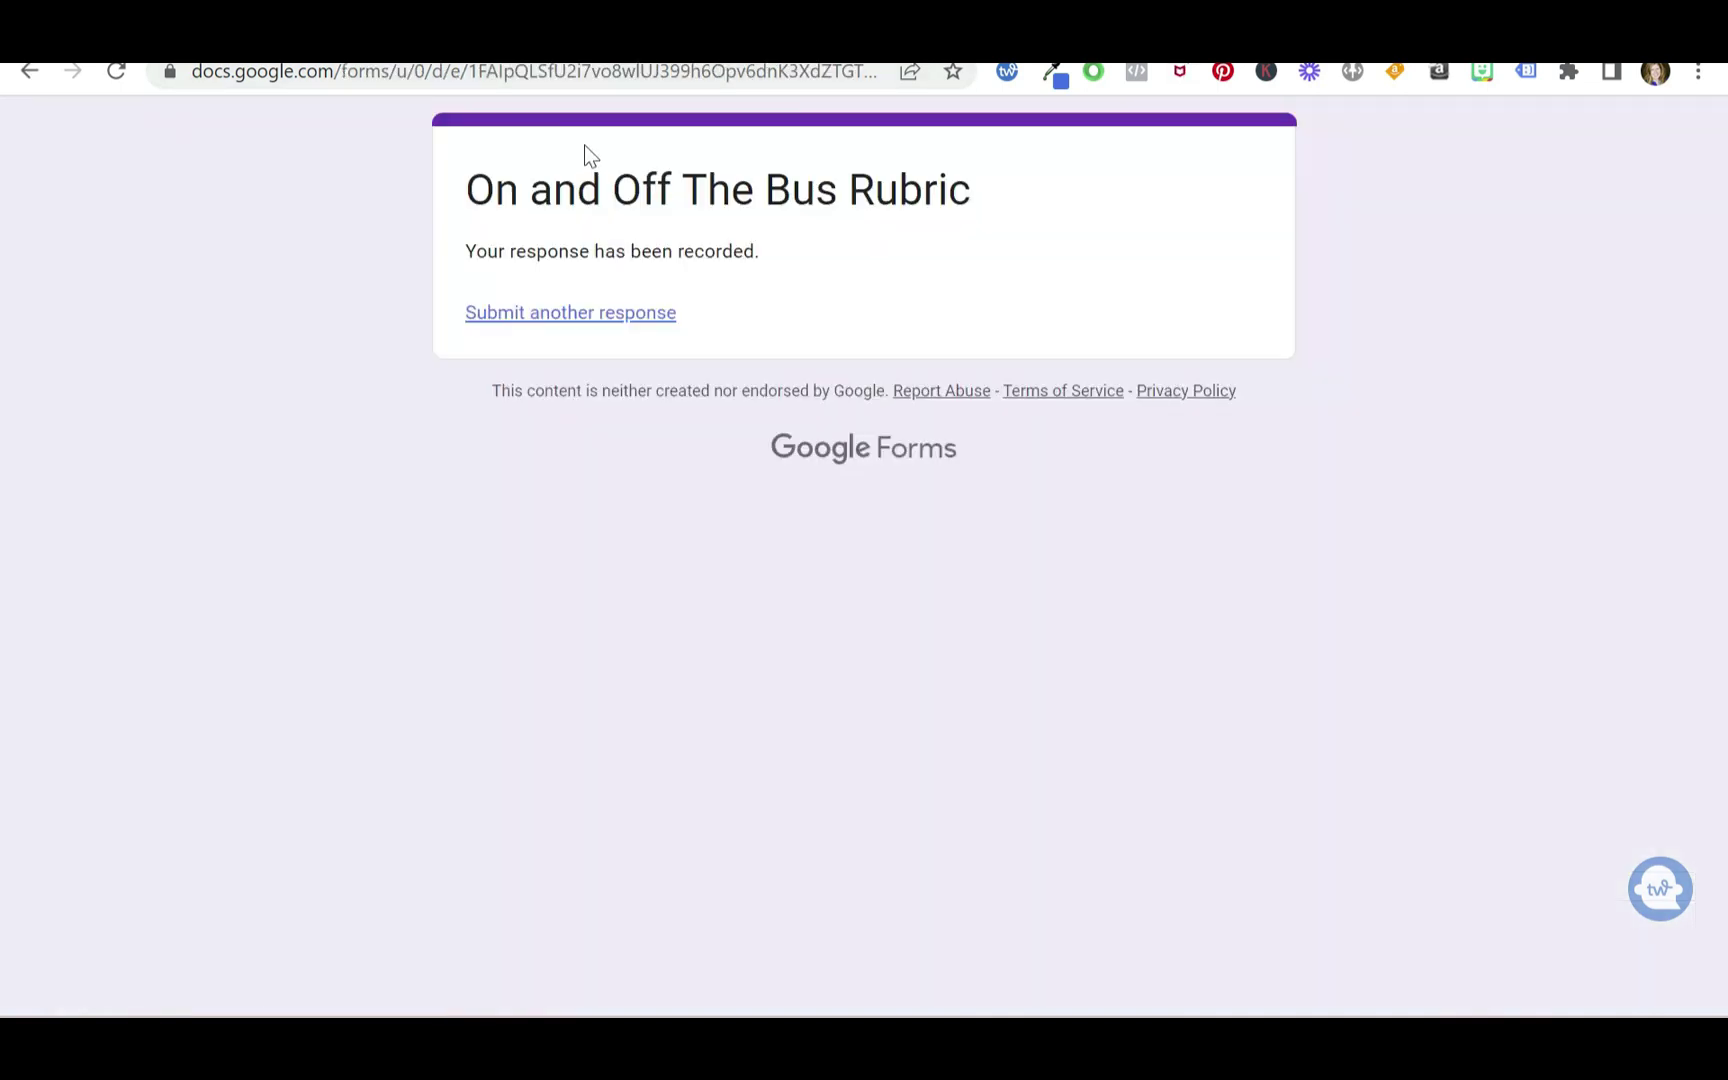
{"action": "left_click", "coordinate": [572, 316]}
{"action": "left_click", "coordinate": [528, 594]}
{"action": "left_click", "coordinate": [614, 583]}
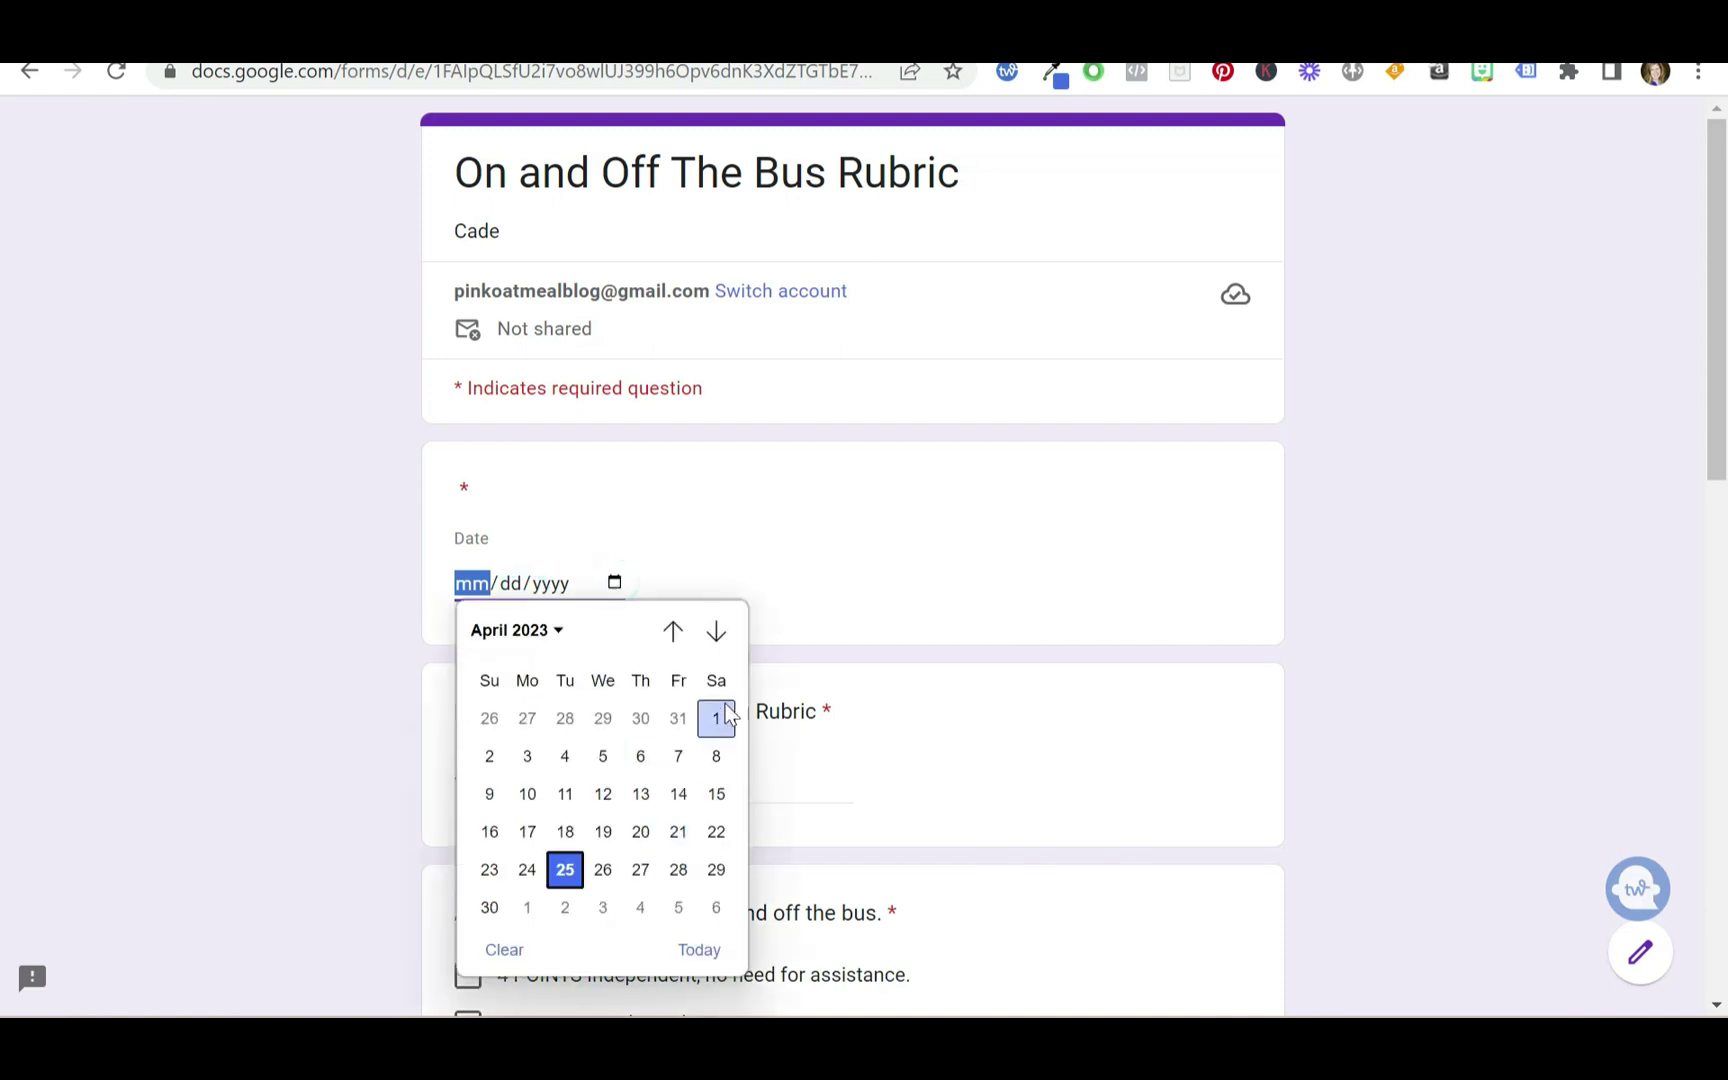
{"action": "left_click", "coordinate": [716, 631]}
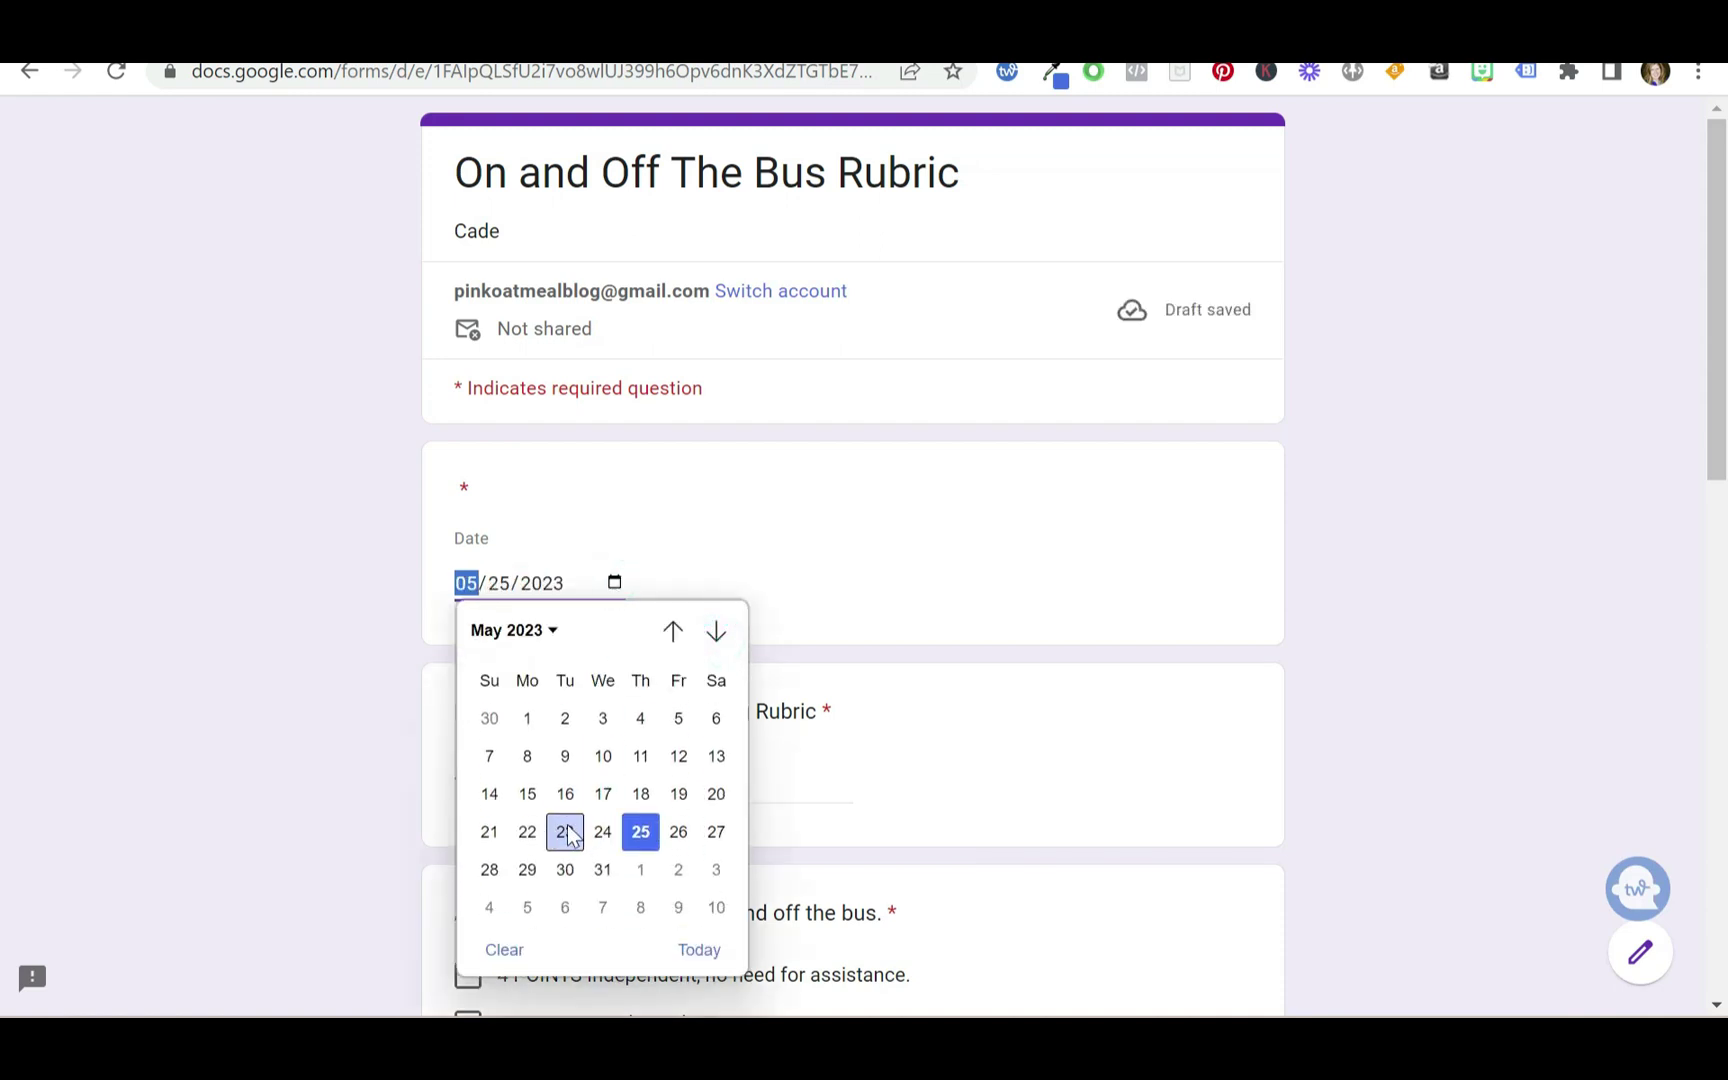
{"action": "left_click", "coordinate": [565, 831]}
{"action": "left_click", "coordinate": [517, 782]}
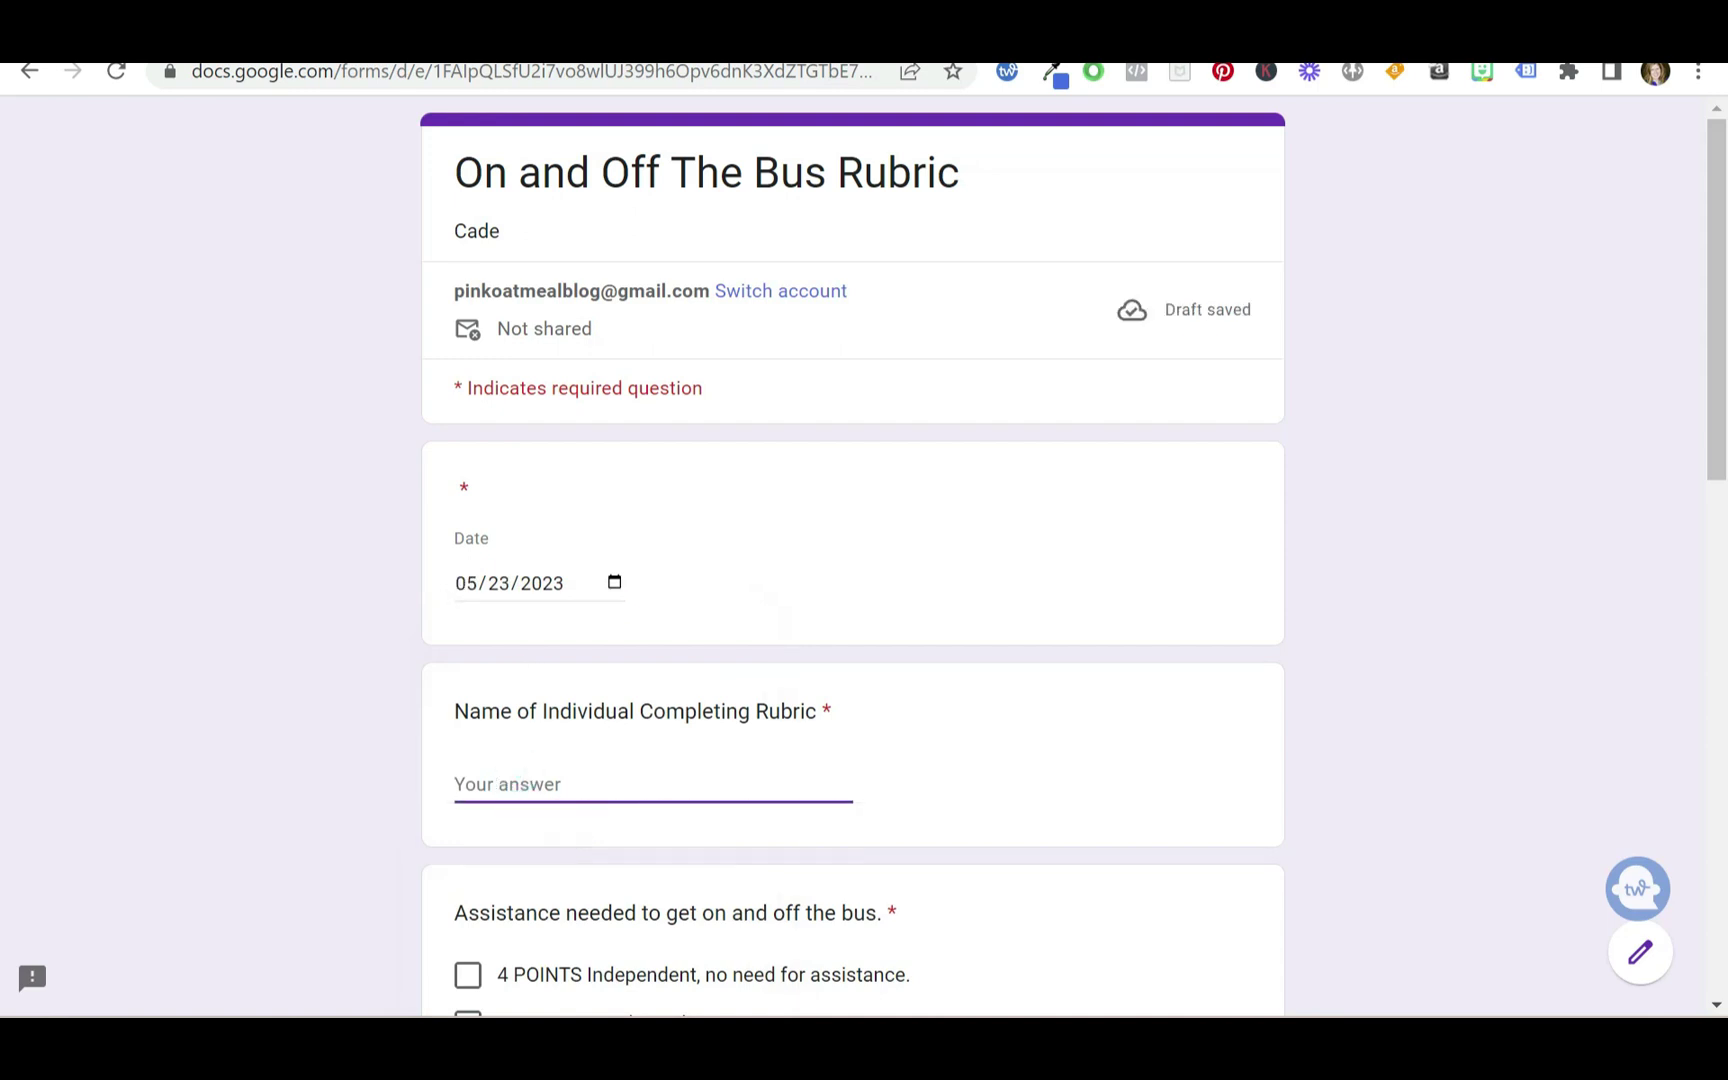
{"action": "type", "text": "Joe"}
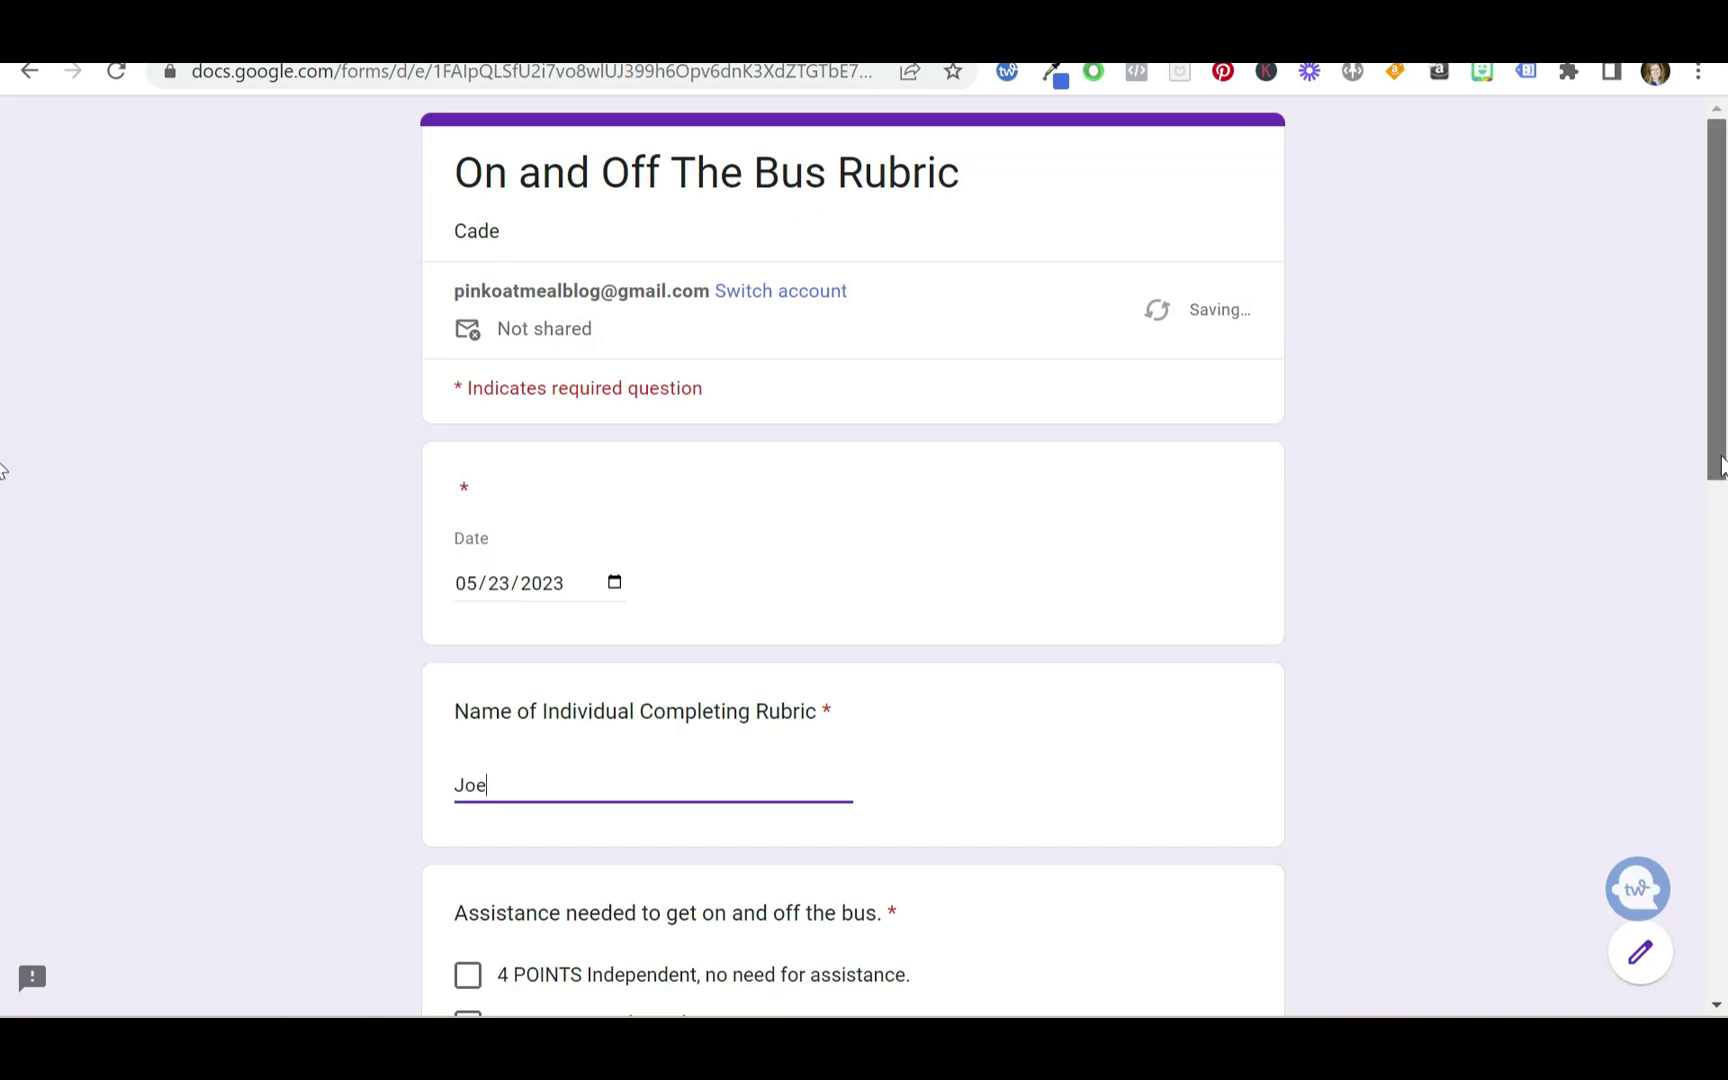
Tick 3 POINTS on all three ratings, enter Total Score 9, and submit
{"action": "scroll", "coordinate": [4, 675], "scroll_direction": "down", "scroll_amount": 5}
{"action": "left_click", "coordinate": [469, 497]}
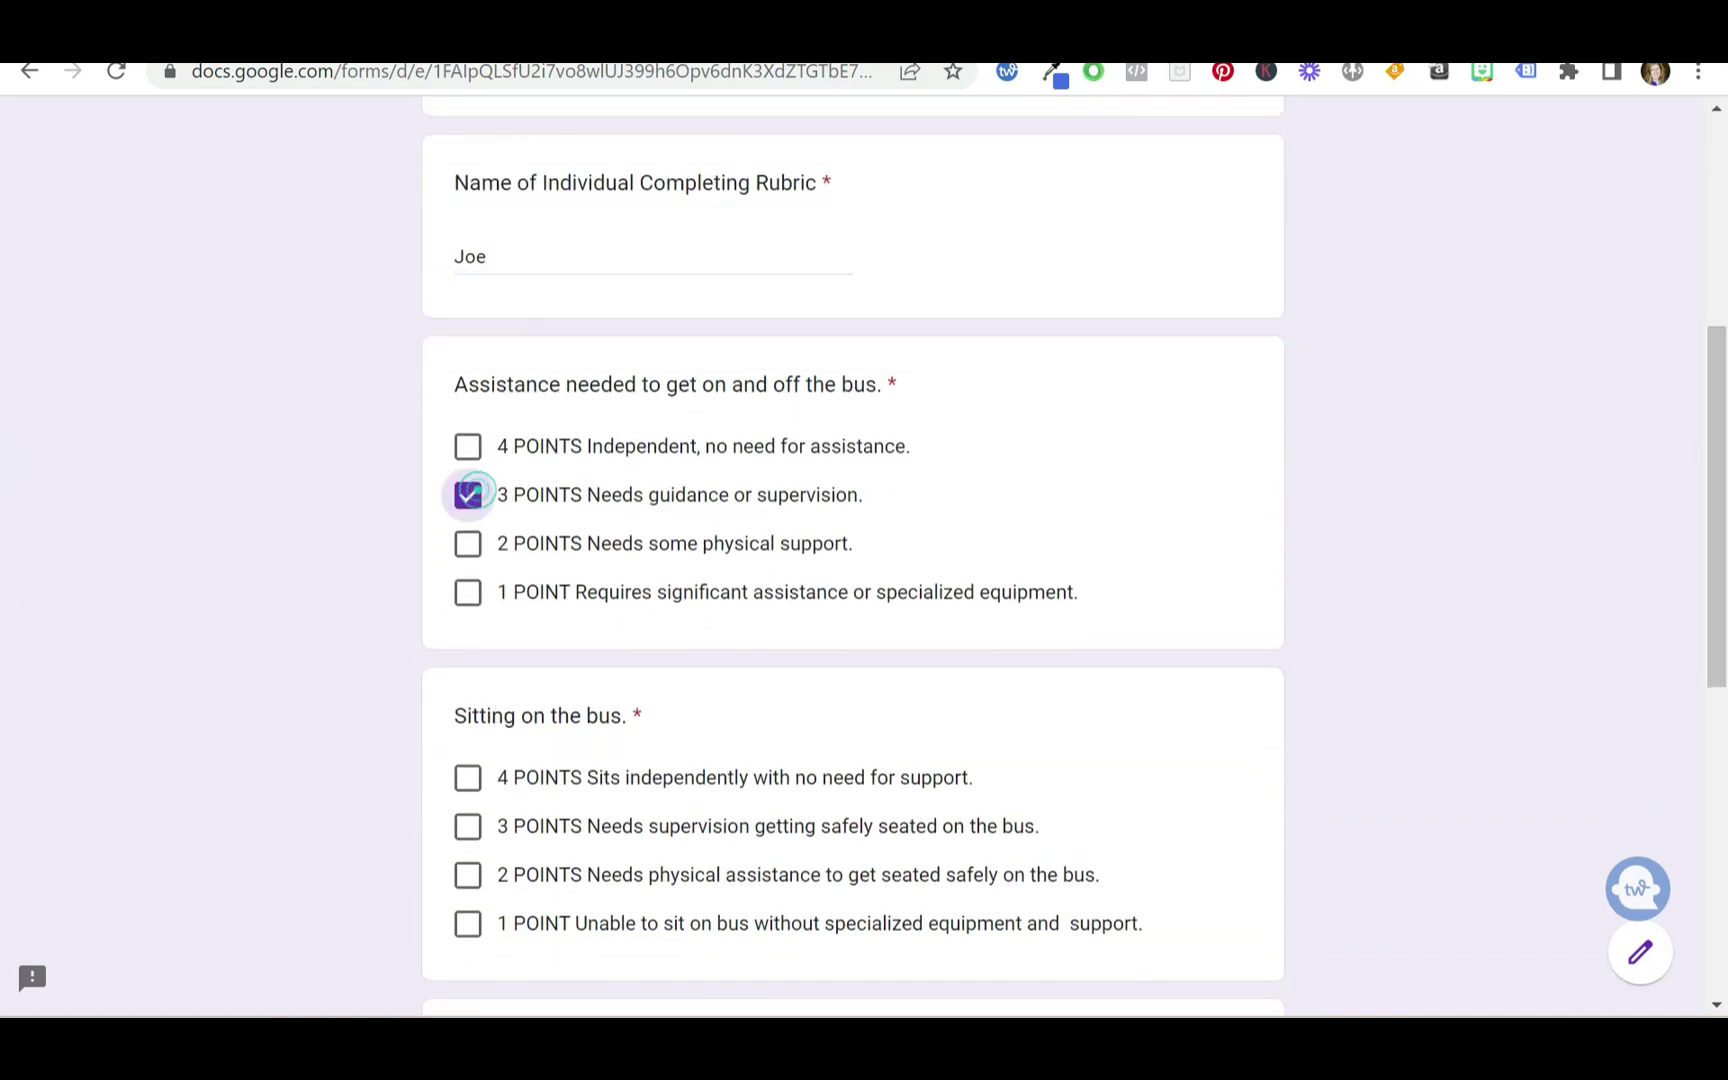
{"action": "left_click", "coordinate": [467, 826]}
{"action": "scroll", "coordinate": [4, 678], "scroll_direction": "down", "scroll_amount": 5}
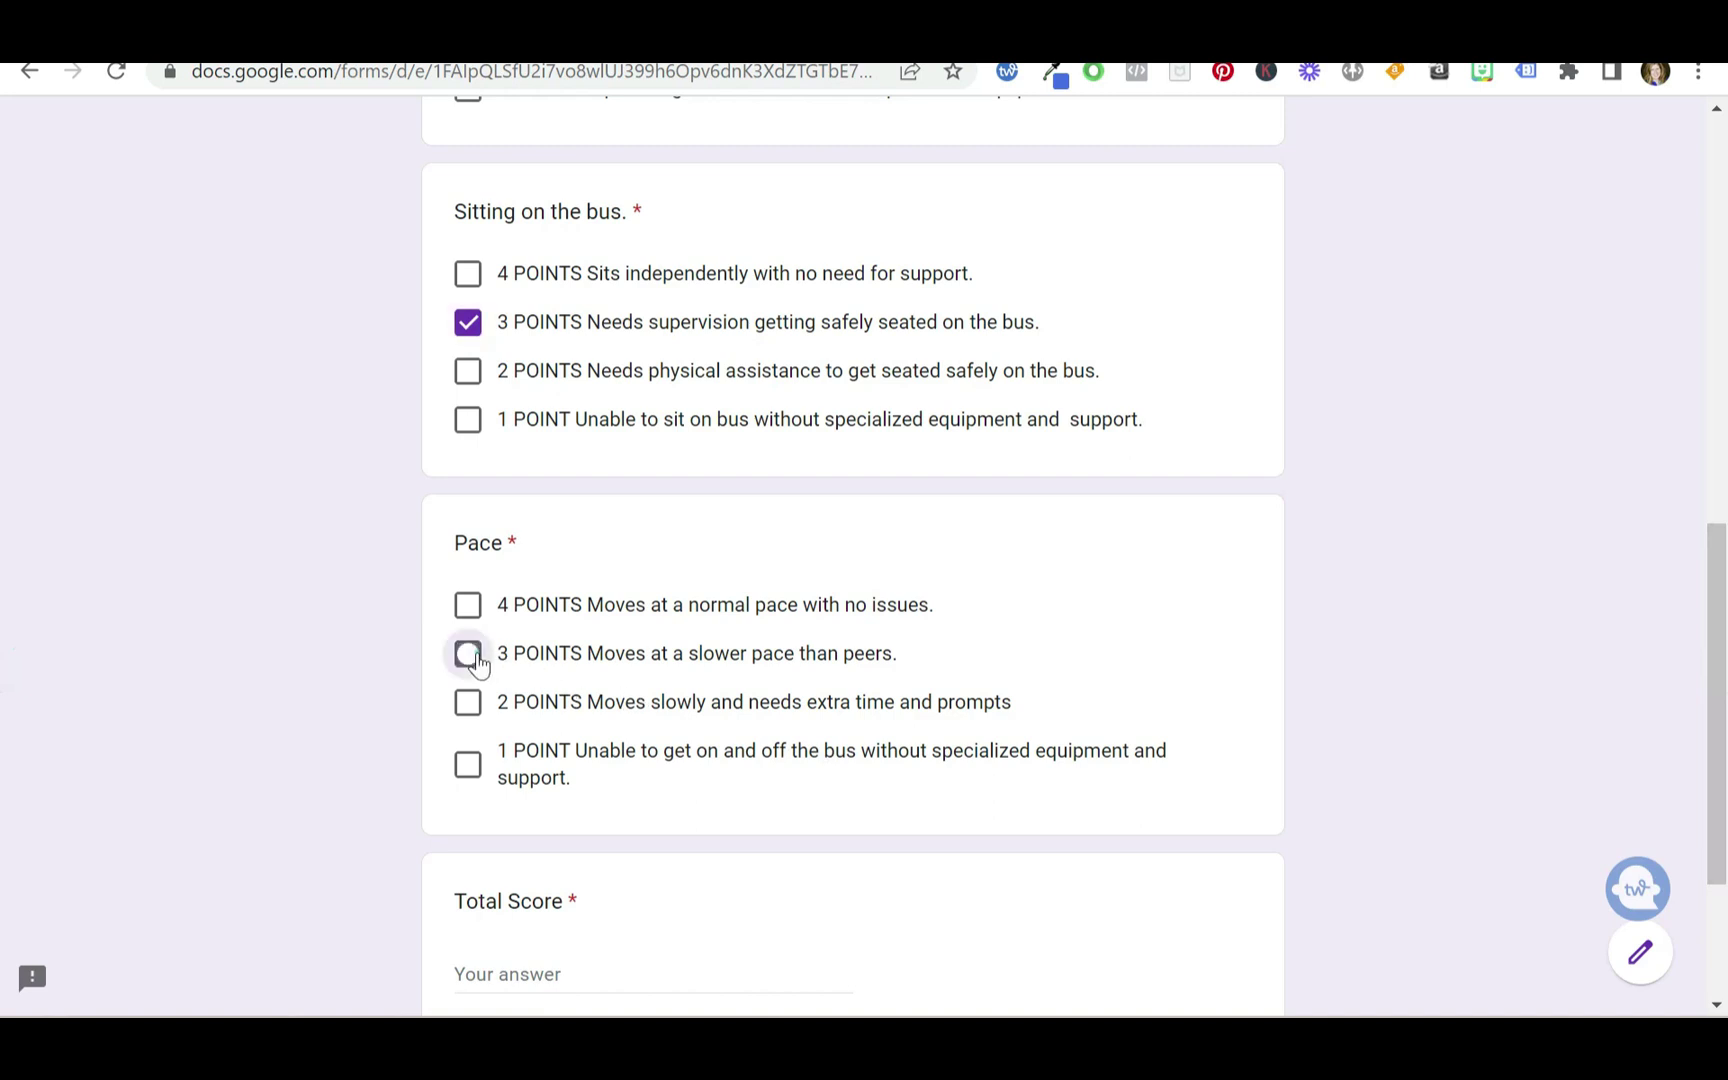
{"action": "left_click", "coordinate": [467, 653]}
{"action": "left_click", "coordinate": [590, 958]}
{"action": "type", "text": "9"}
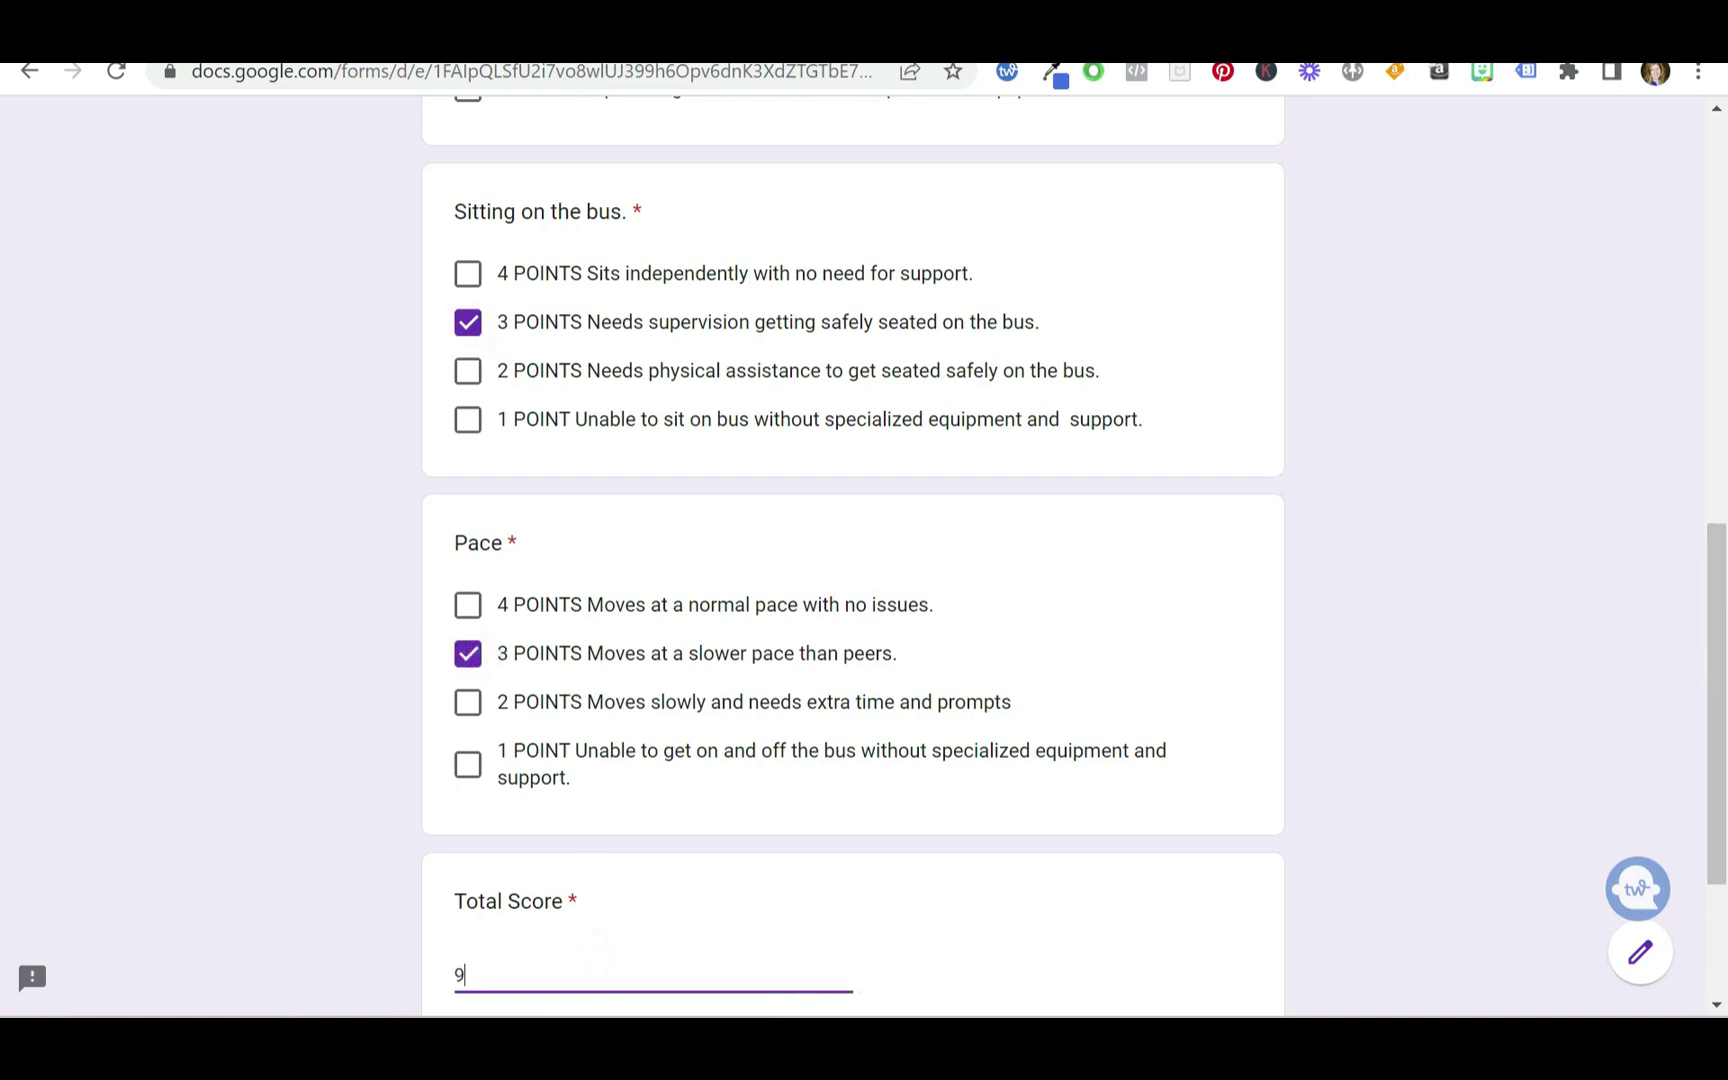
{"action": "scroll", "coordinate": [1716, 680], "scroll_direction": "down", "scroll_amount": 3}
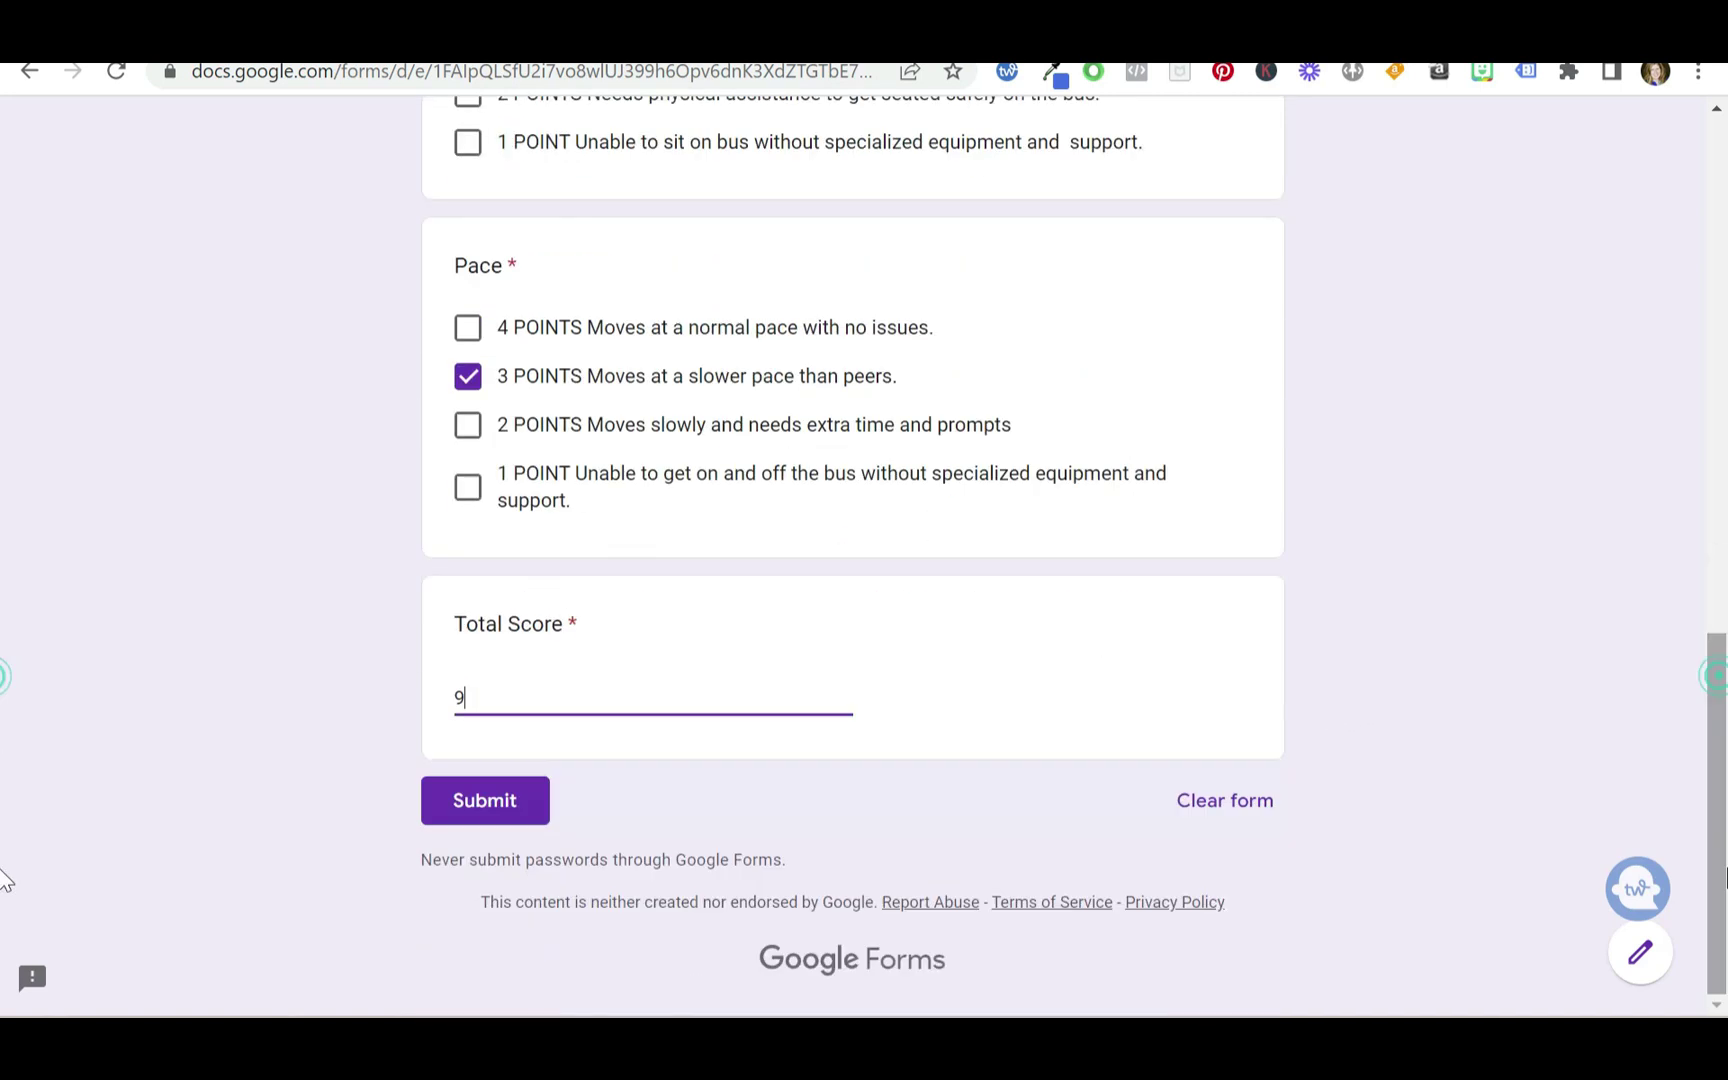
{"action": "left_click", "coordinate": [530, 795]}
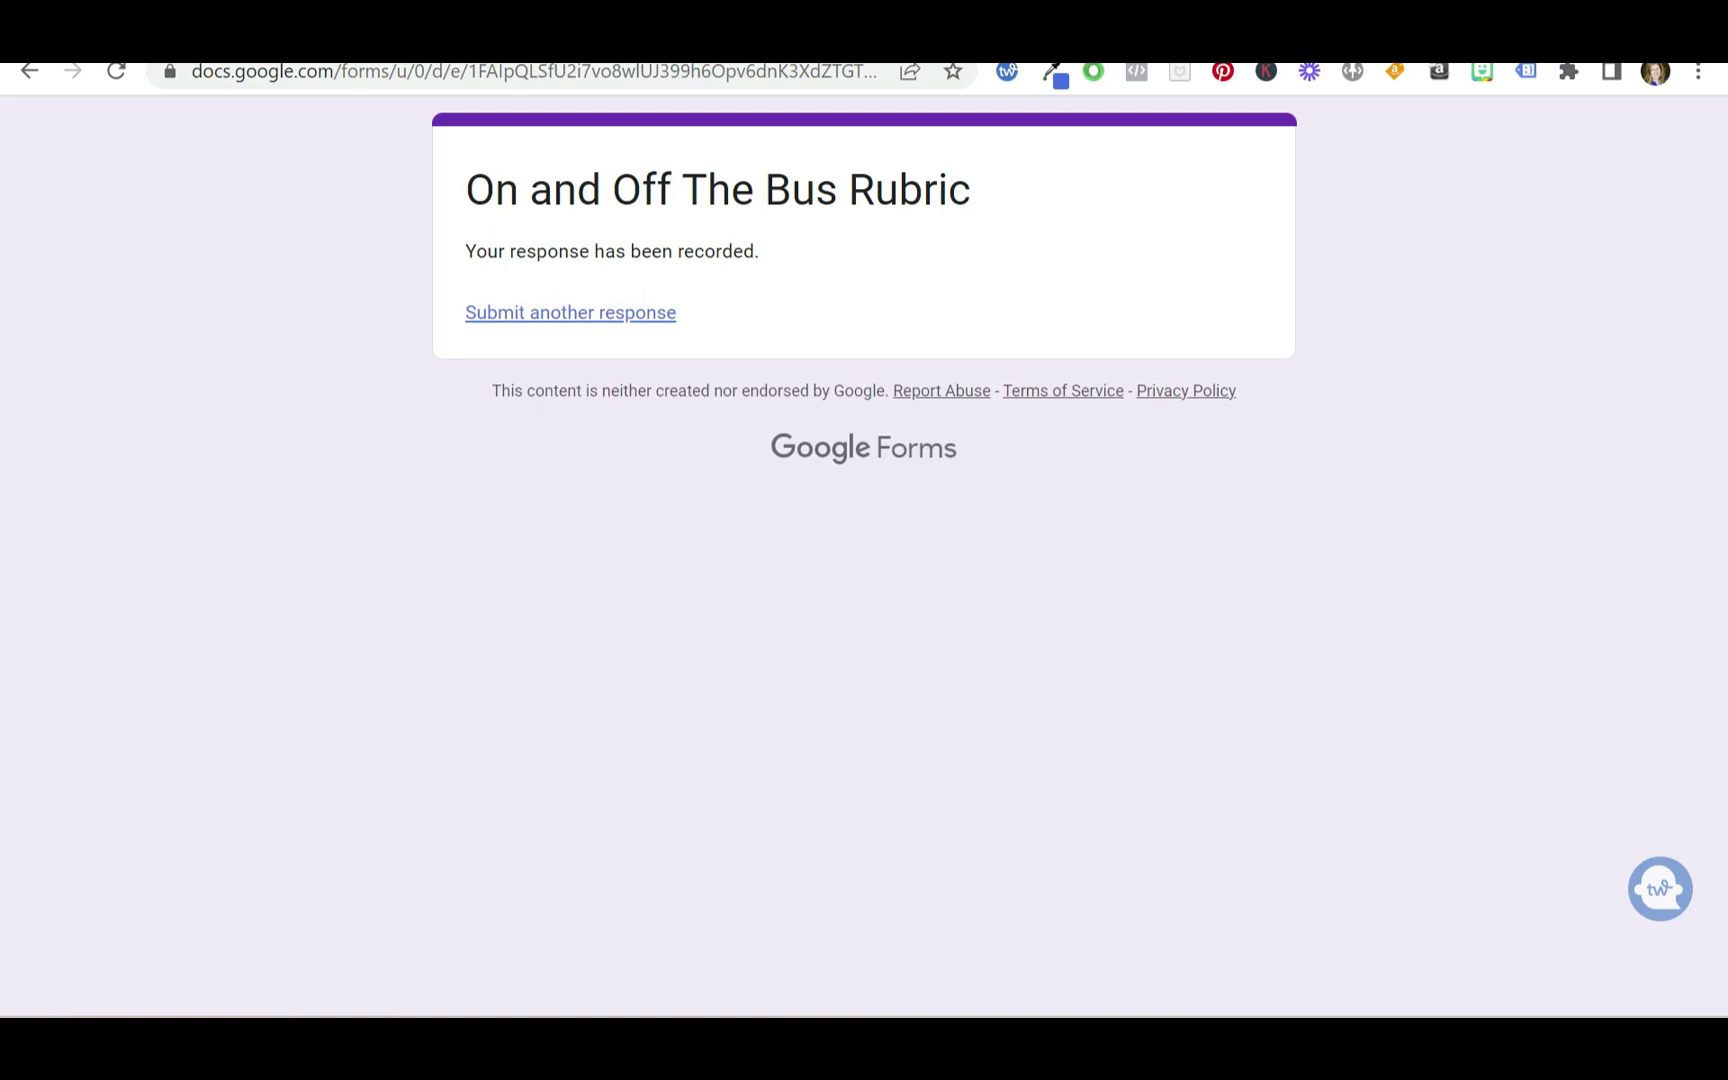
{"action": "key", "text": "ctrl+Tab"}
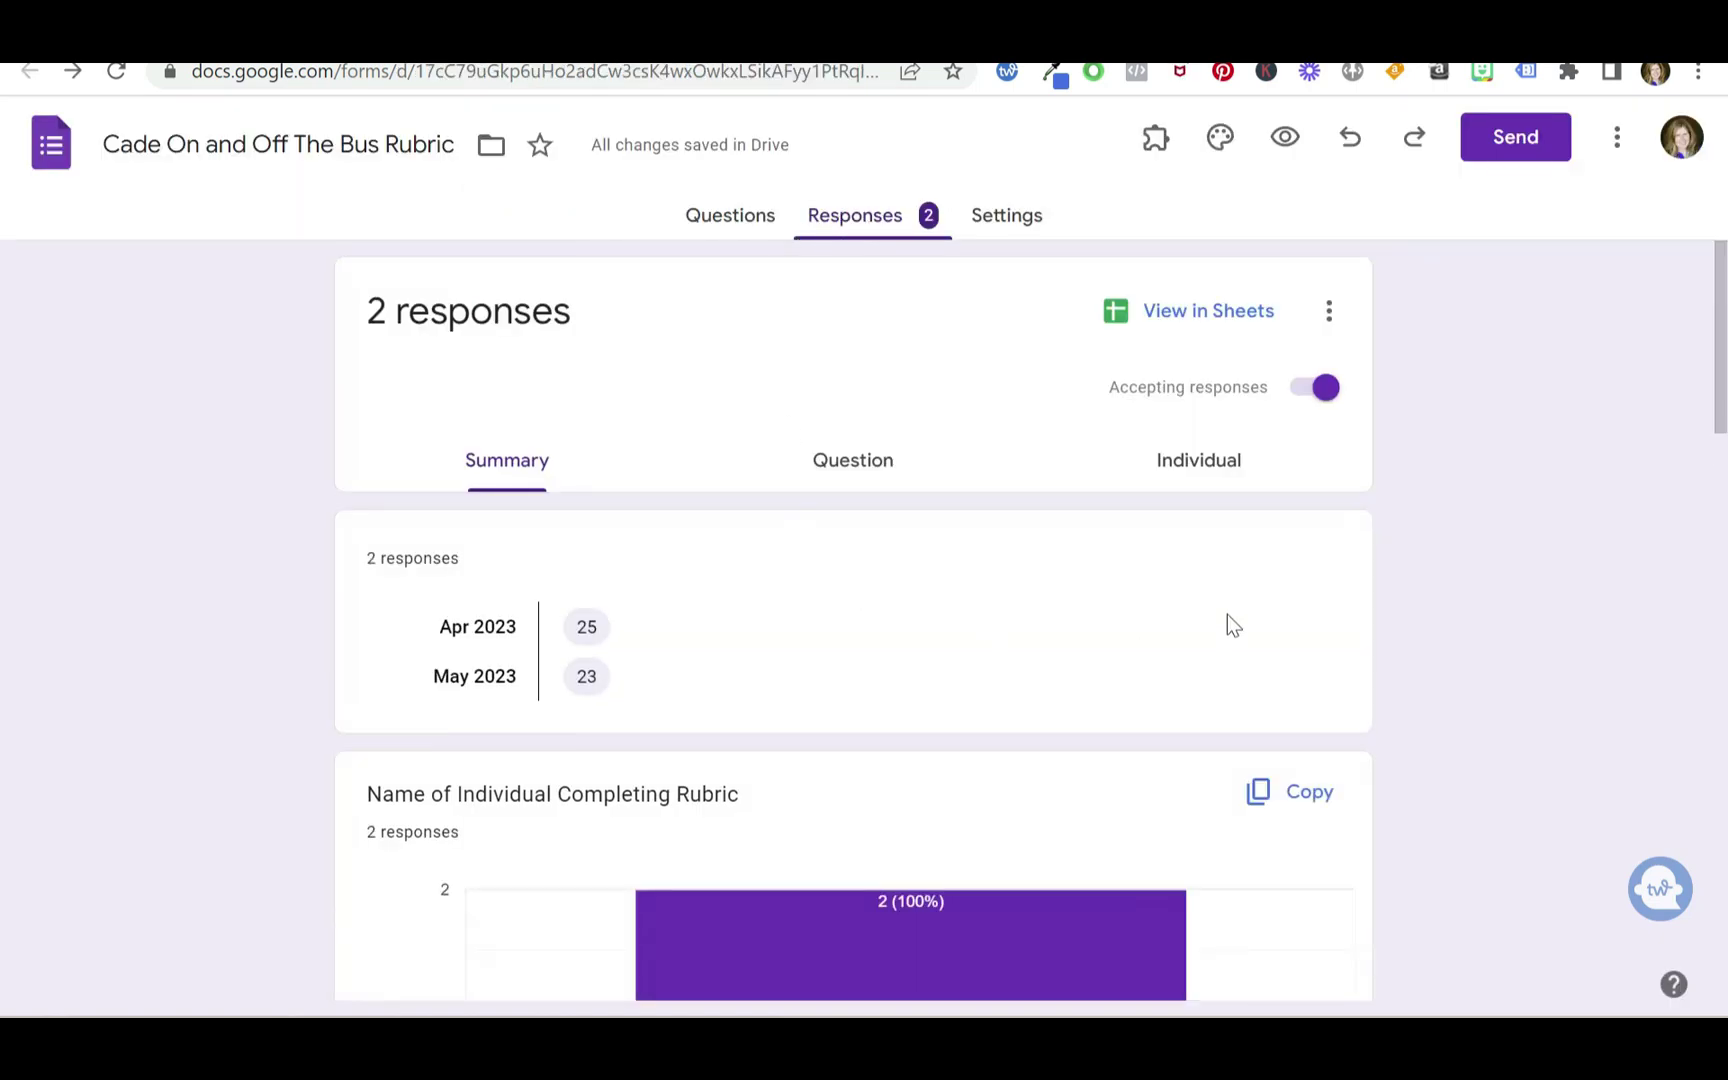
Review the Summary charts for both responses, return to the top, and open the linked spreadsheet
{"action": "scroll", "coordinate": [3, 465], "scroll_direction": "down", "scroll_amount": 4}
{"action": "scroll", "coordinate": [5, 483], "scroll_direction": "down", "scroll_amount": 5}
{"action": "scroll", "coordinate": [3, 648], "scroll_direction": "down", "scroll_amount": 9}
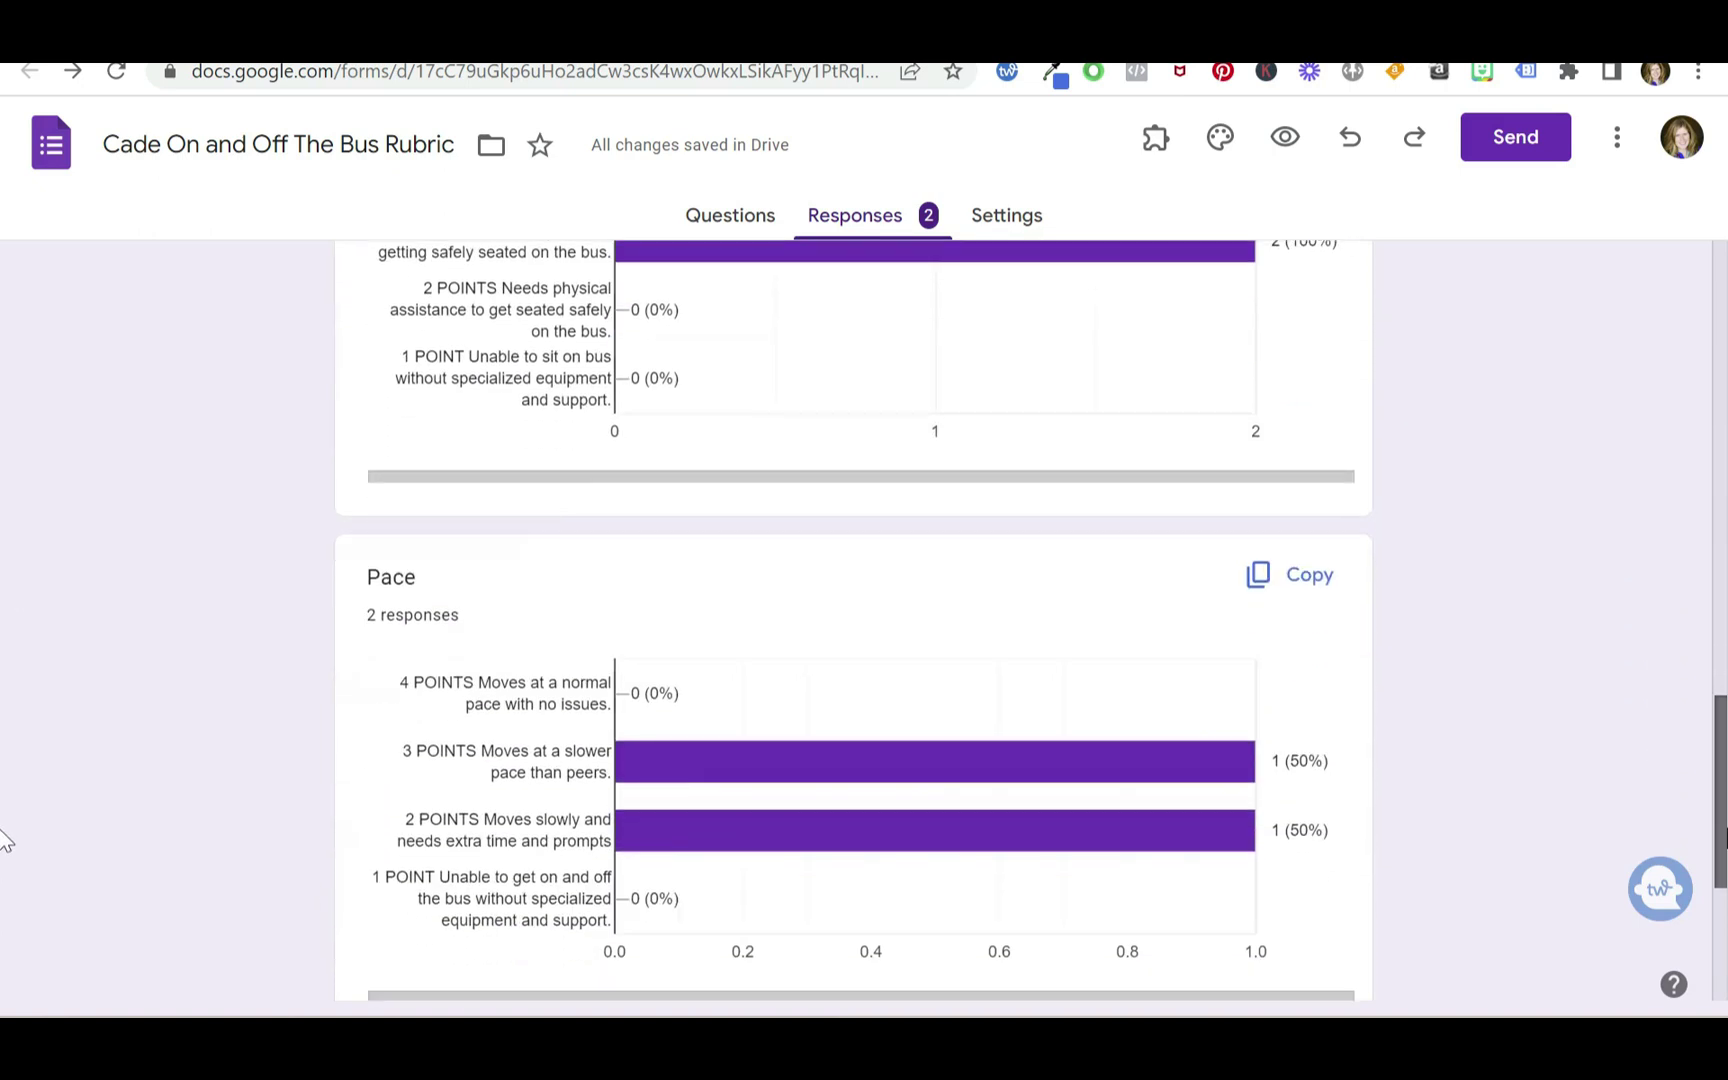
{"action": "scroll", "coordinate": [3, 838], "scroll_direction": "down", "scroll_amount": 5}
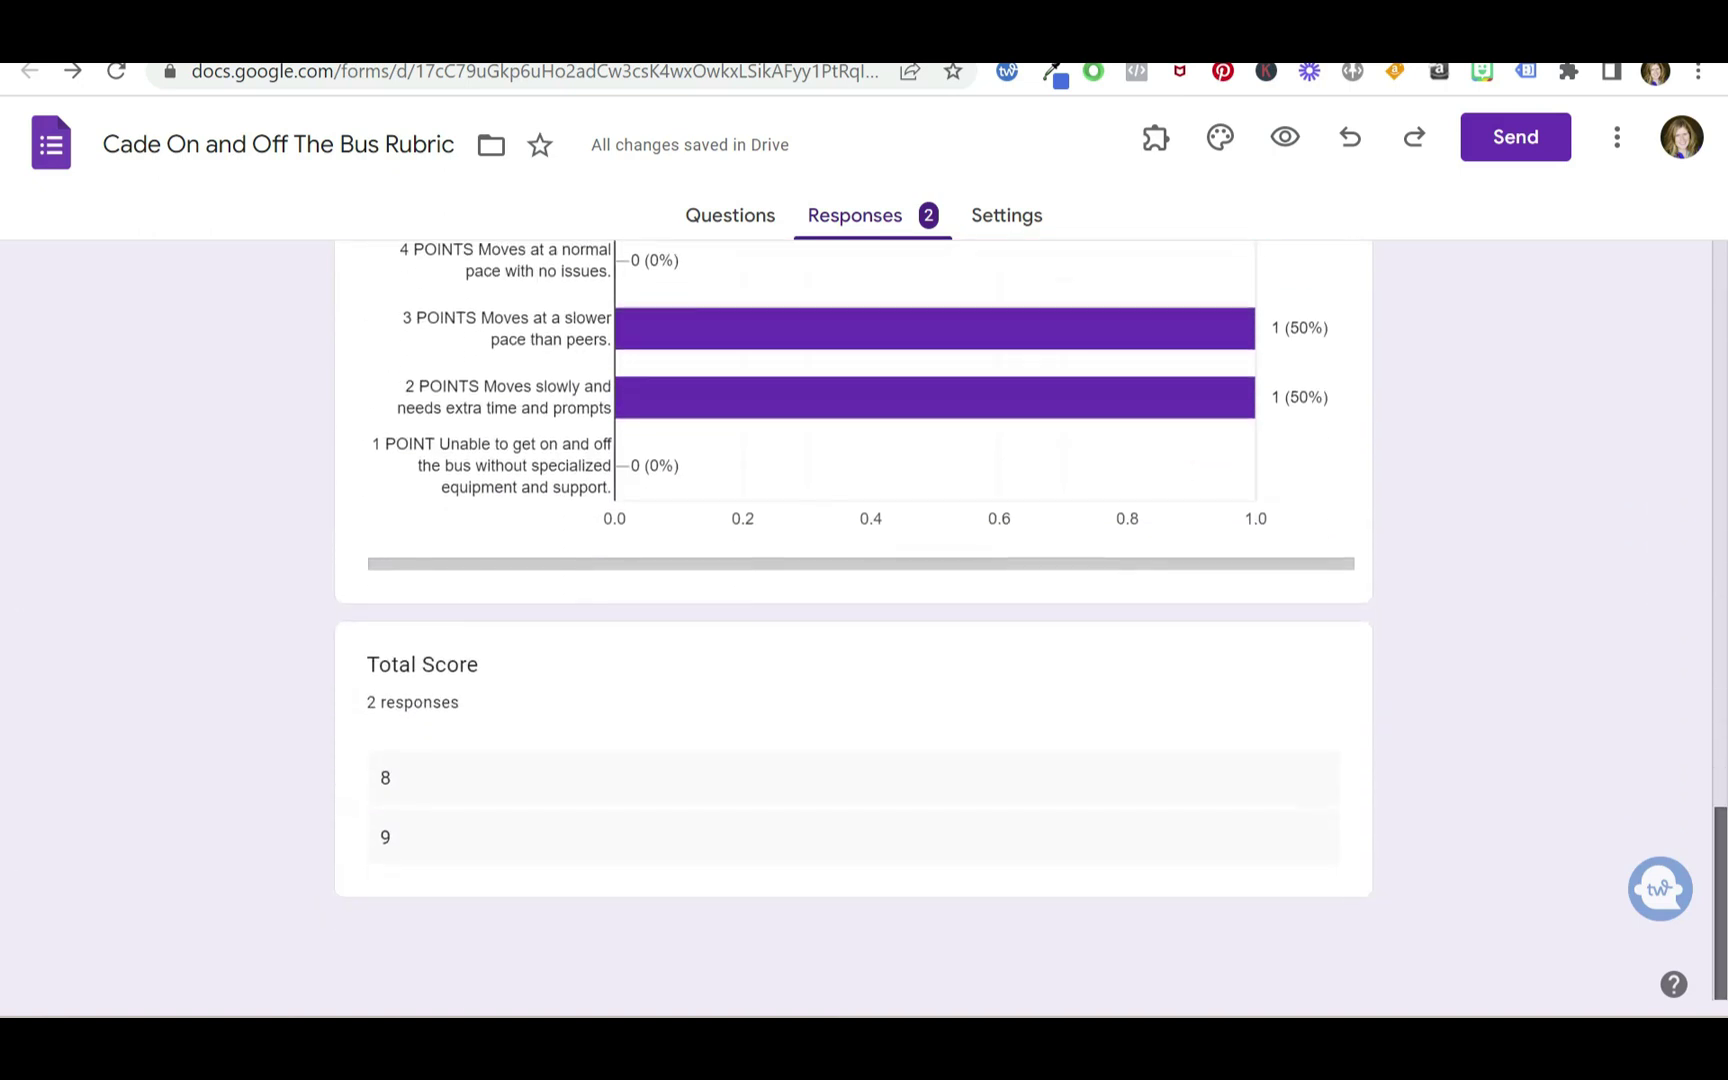
{"action": "left_click_drag", "start_coordinate": [1720, 978], "coordinate": [1682, 366]}
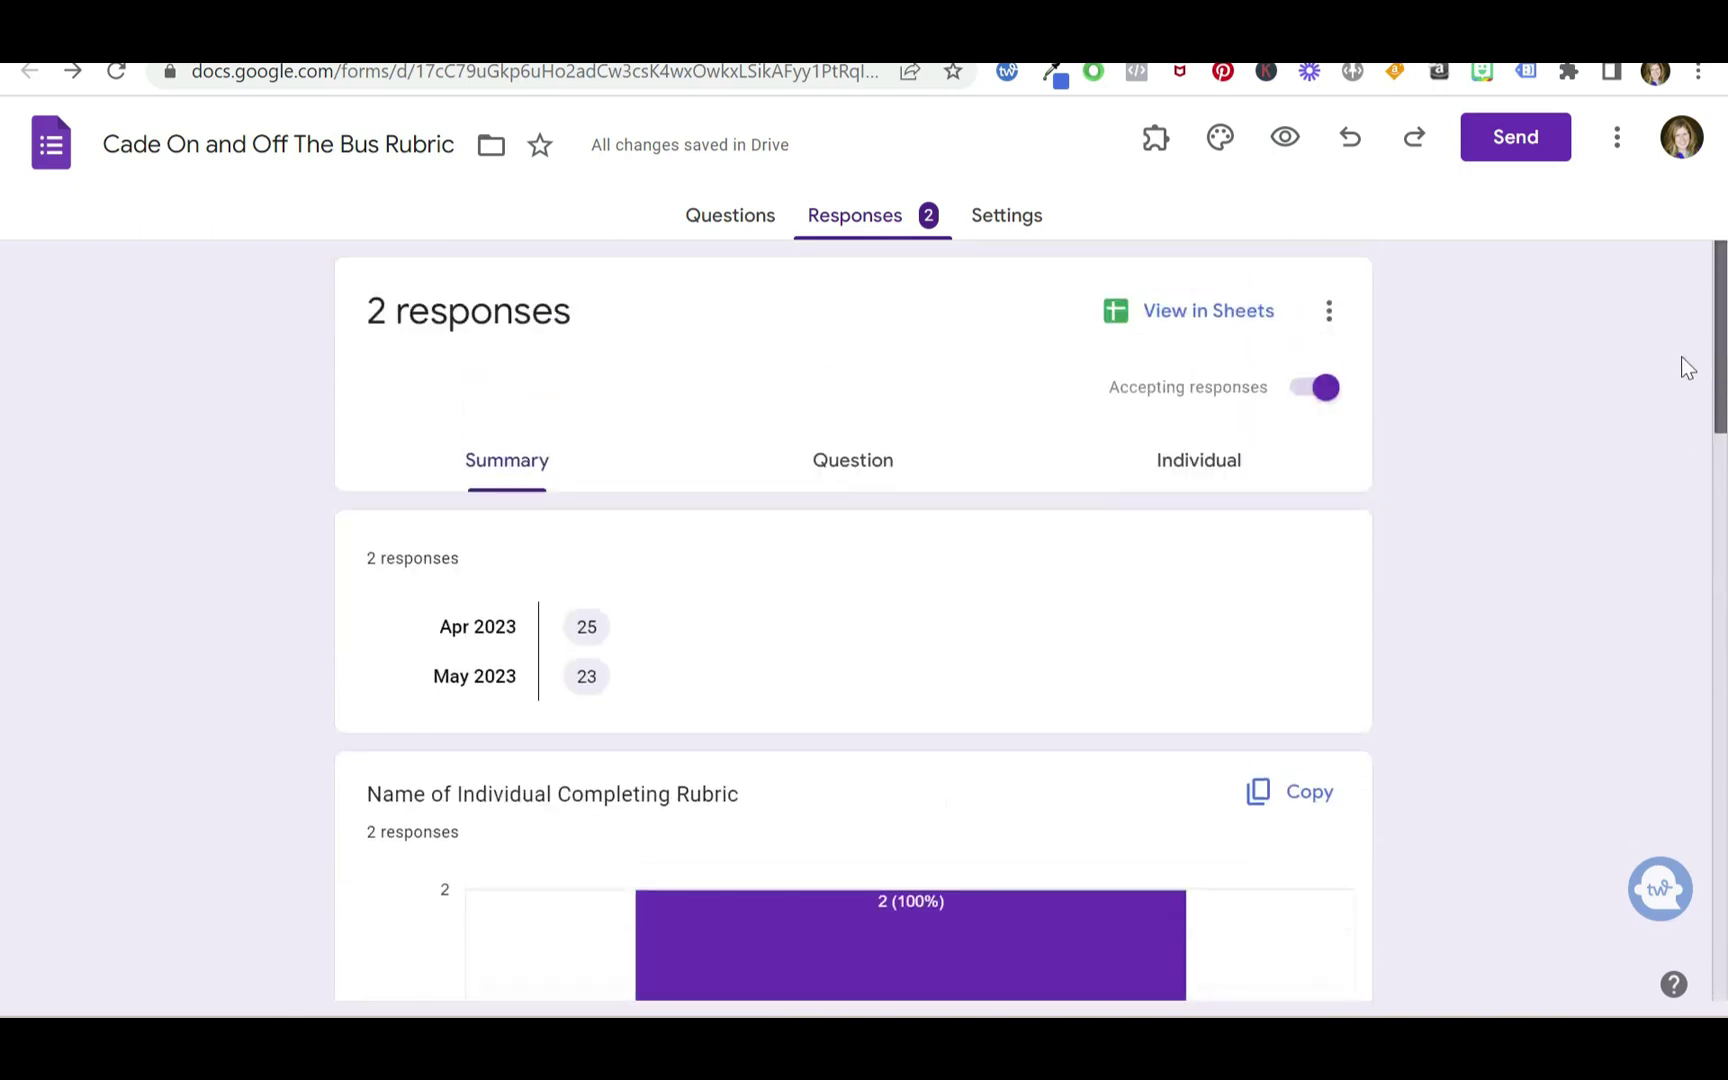
{"action": "left_click", "coordinate": [1226, 308]}
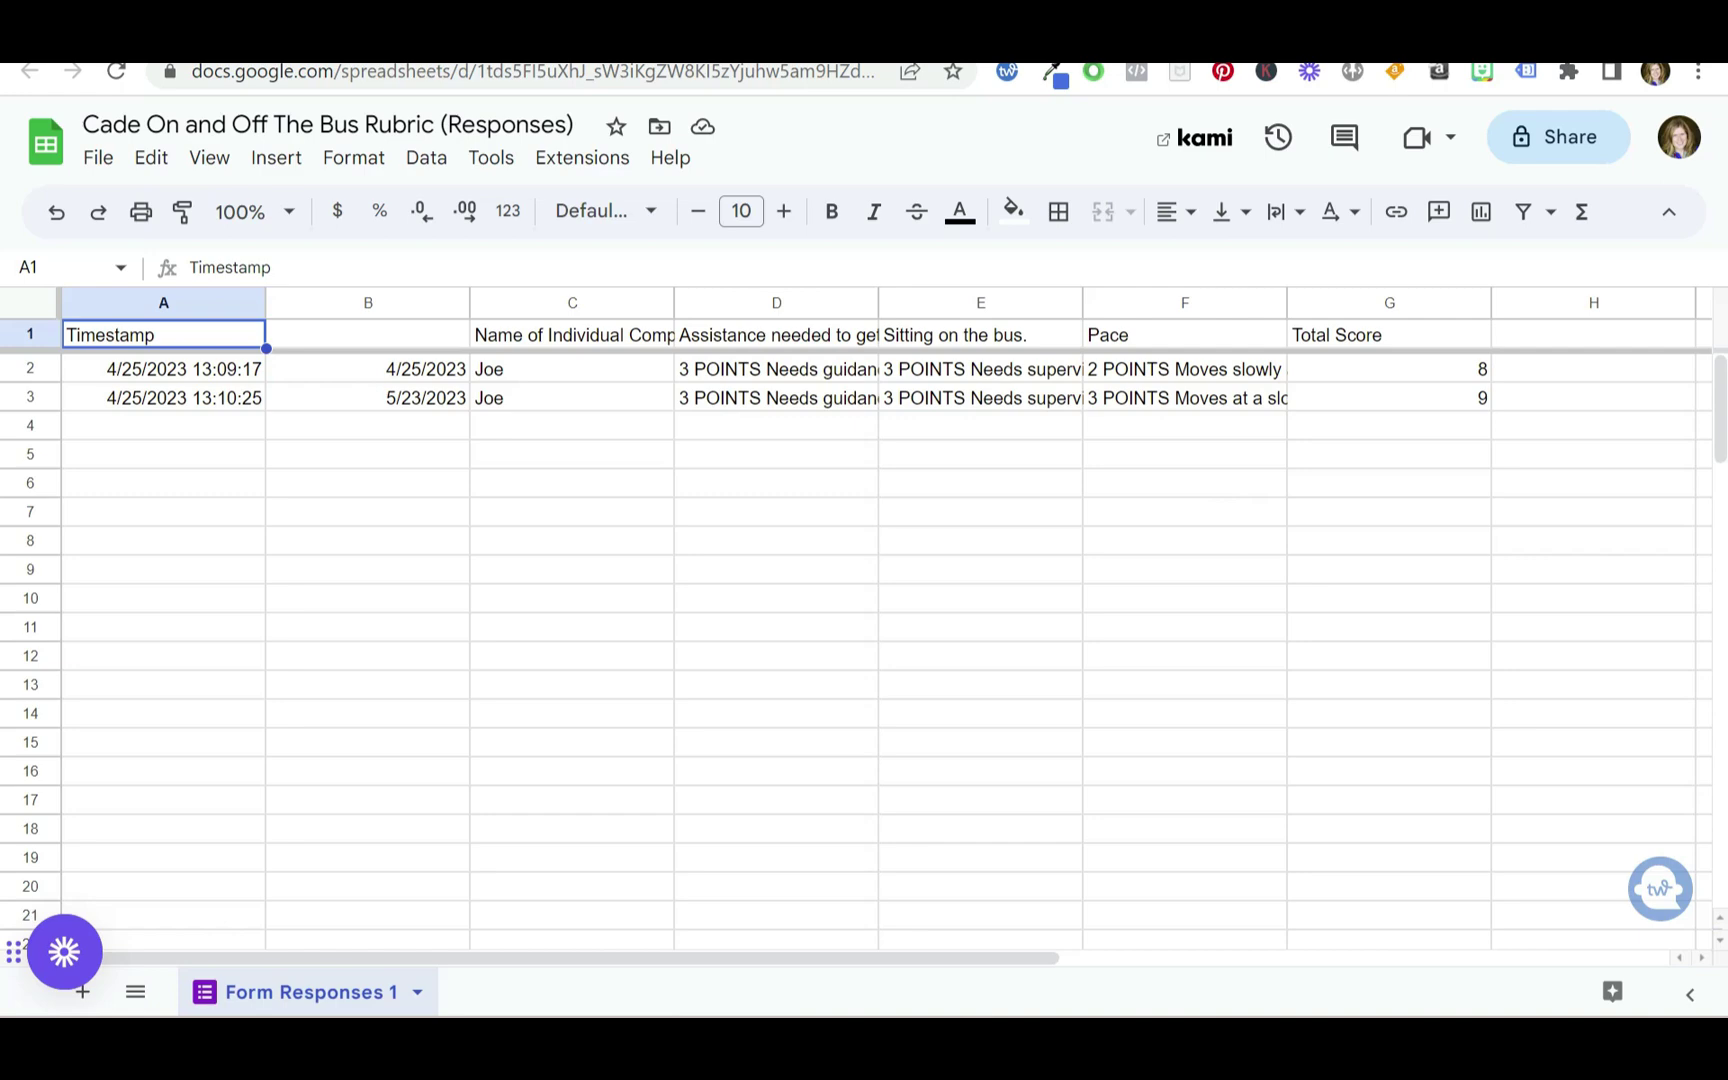
Switch back to the Template On and Off The Bus Rubric form tab
{"action": "key", "text": "ctrl+Tab"}
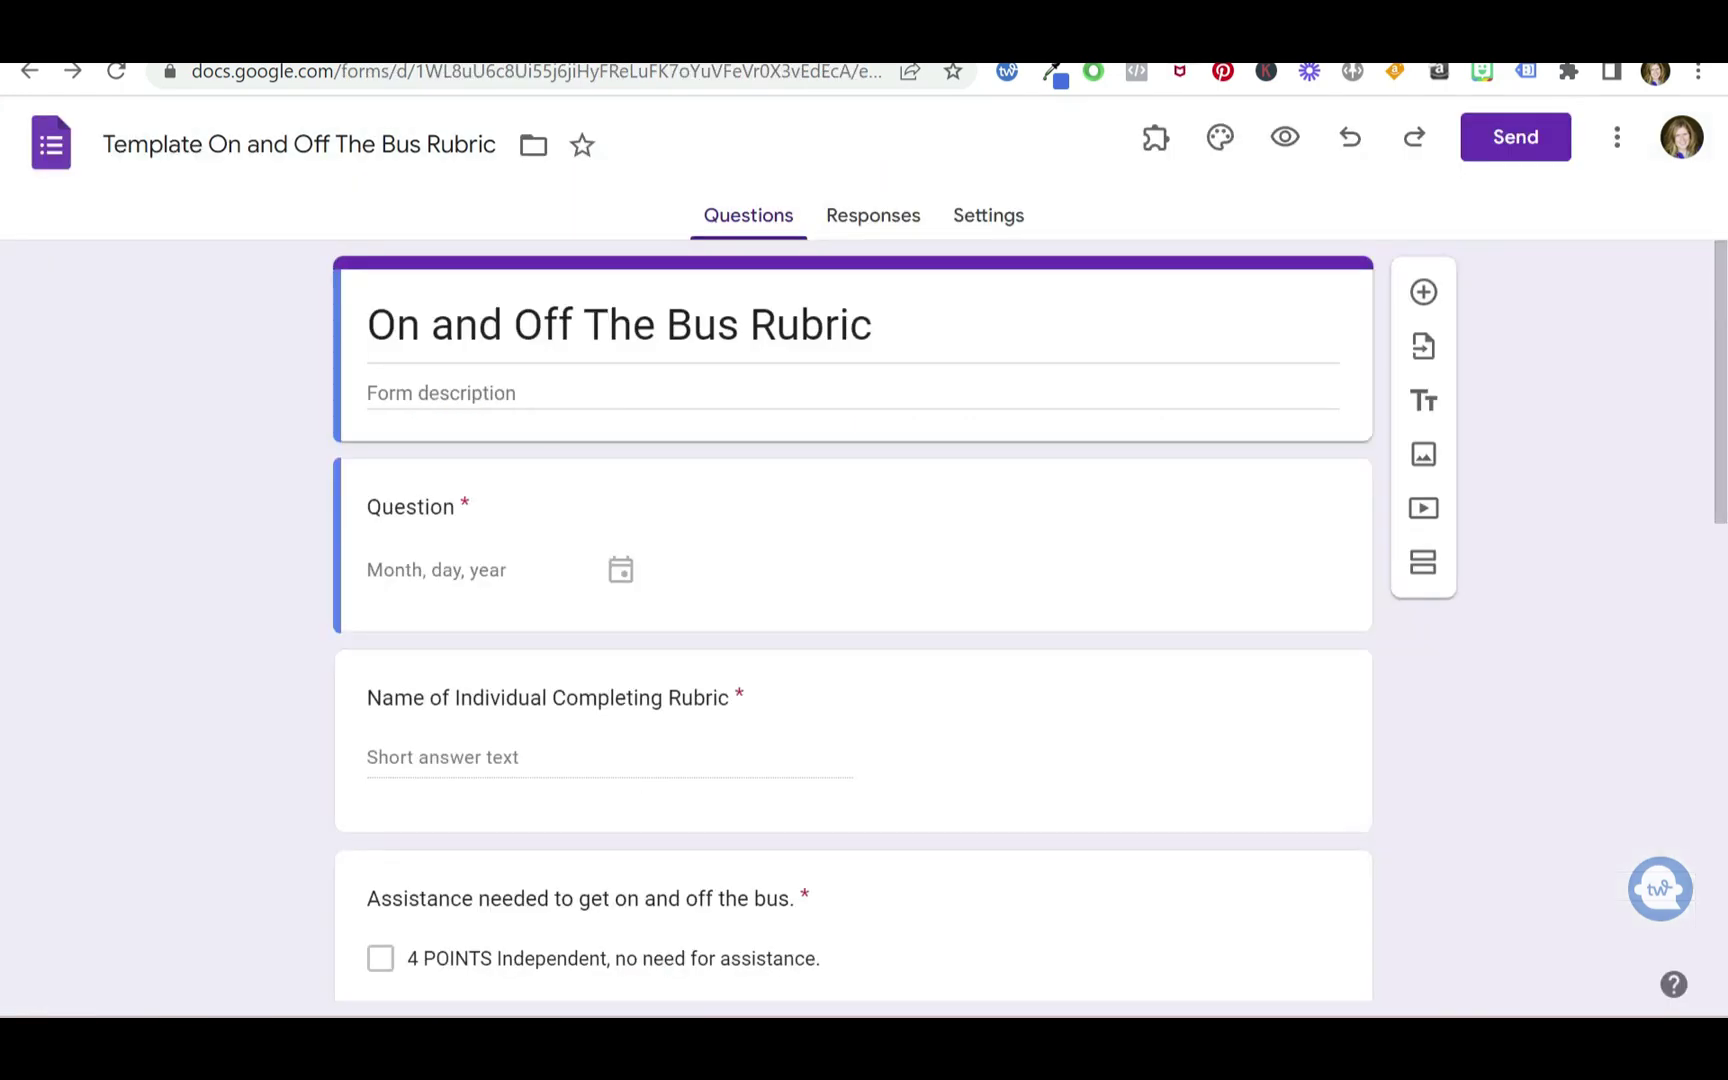
In the template form, start a copy, select the 'Copy of Template' name prefix, then cancel
{"action": "key", "text": "ctrl+Tab"}
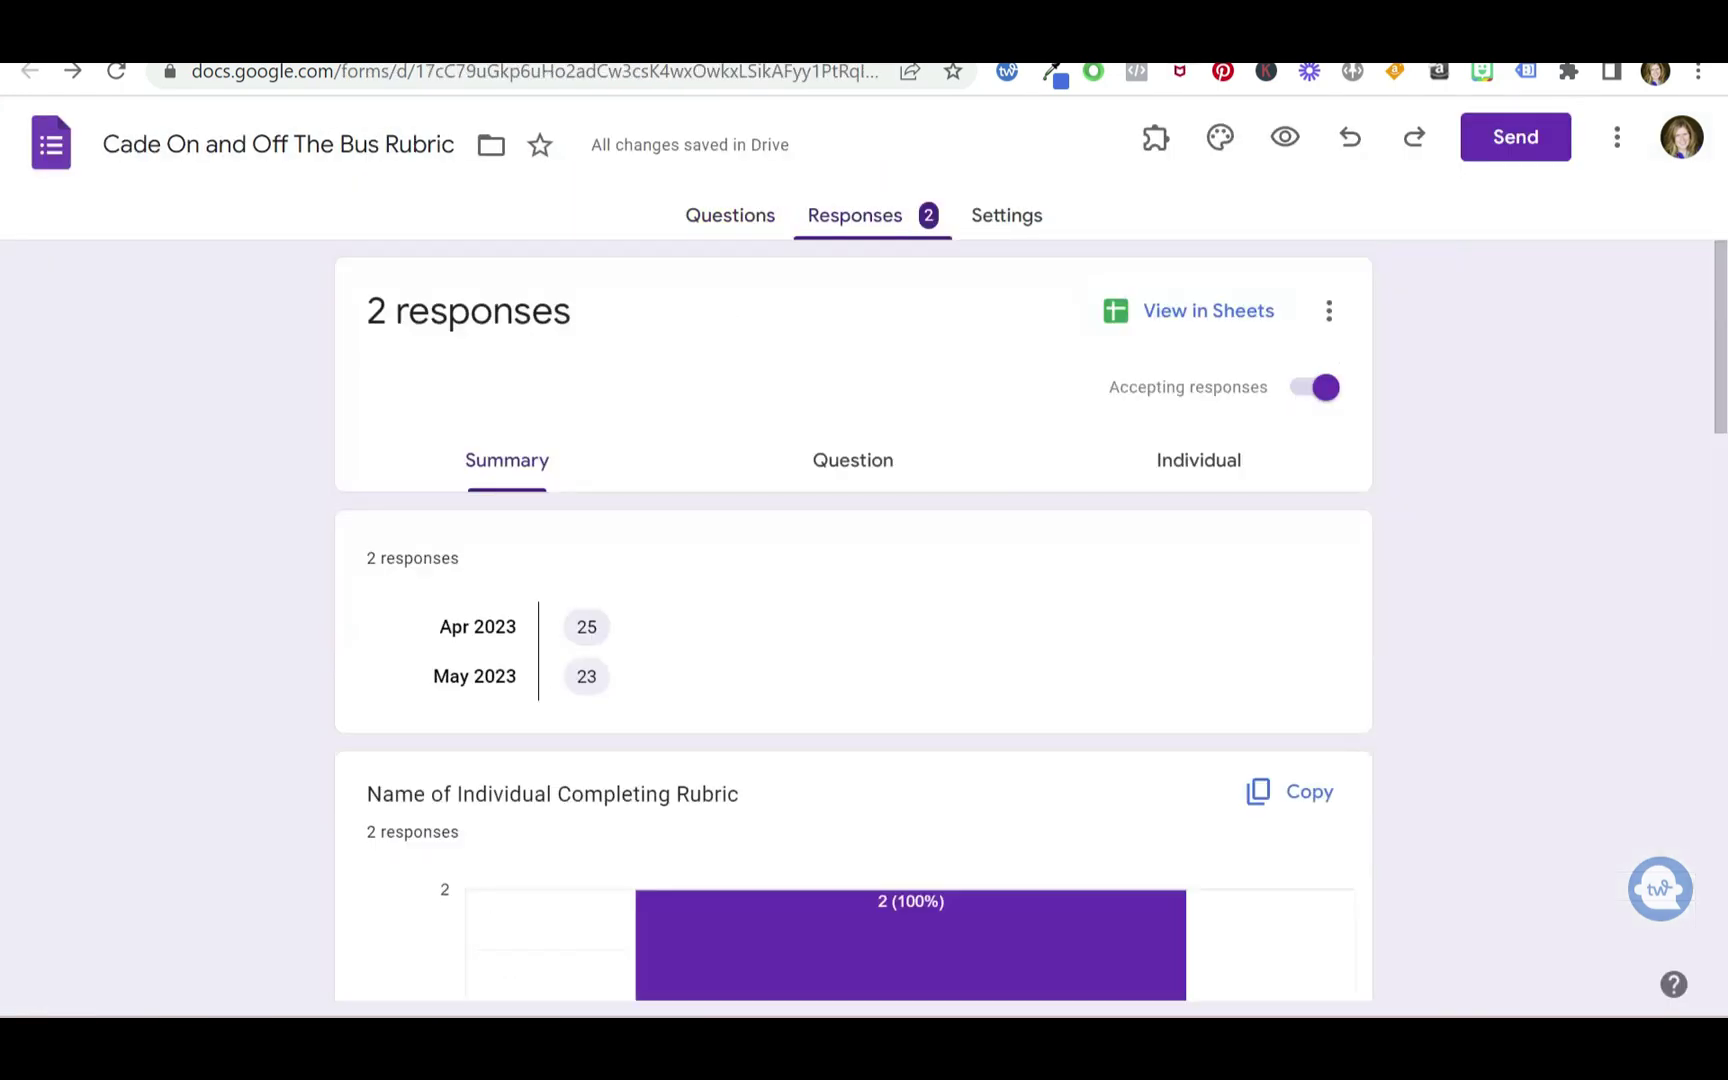
{"action": "key", "text": "ctrl+Tab"}
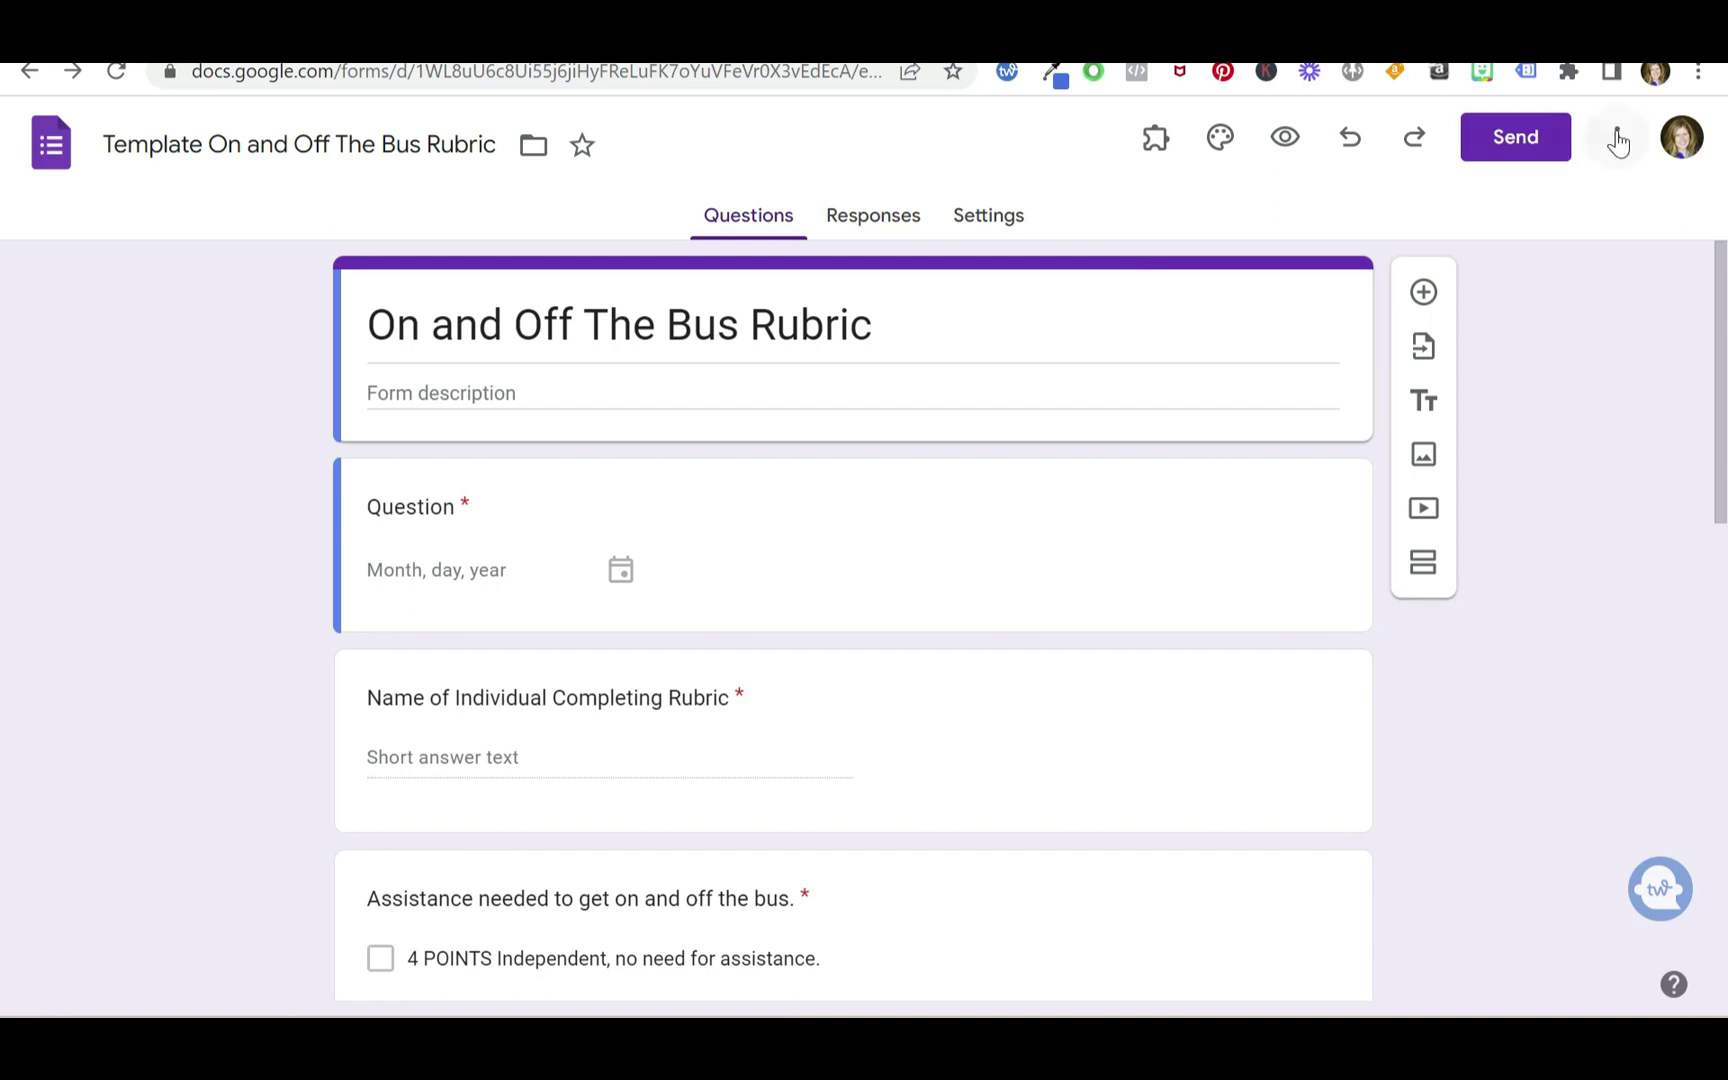
{"action": "left_click", "coordinate": [1617, 138]}
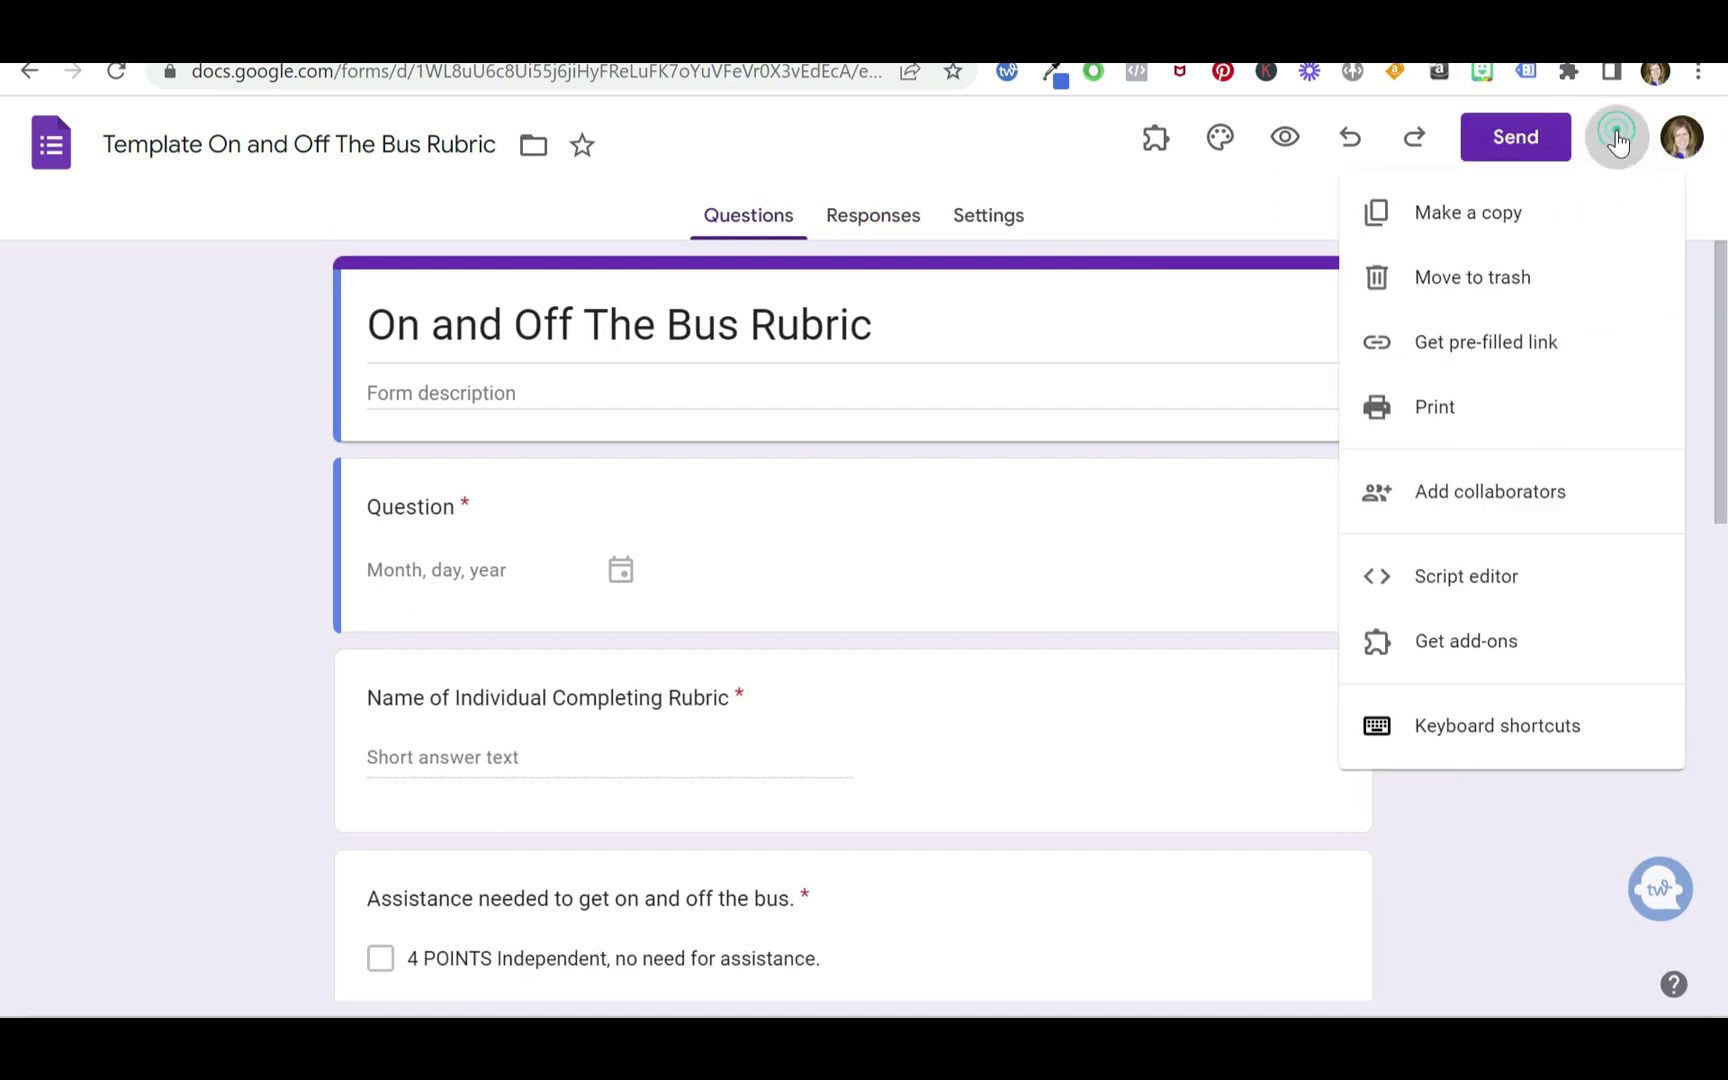
{"action": "left_click", "coordinate": [1496, 212]}
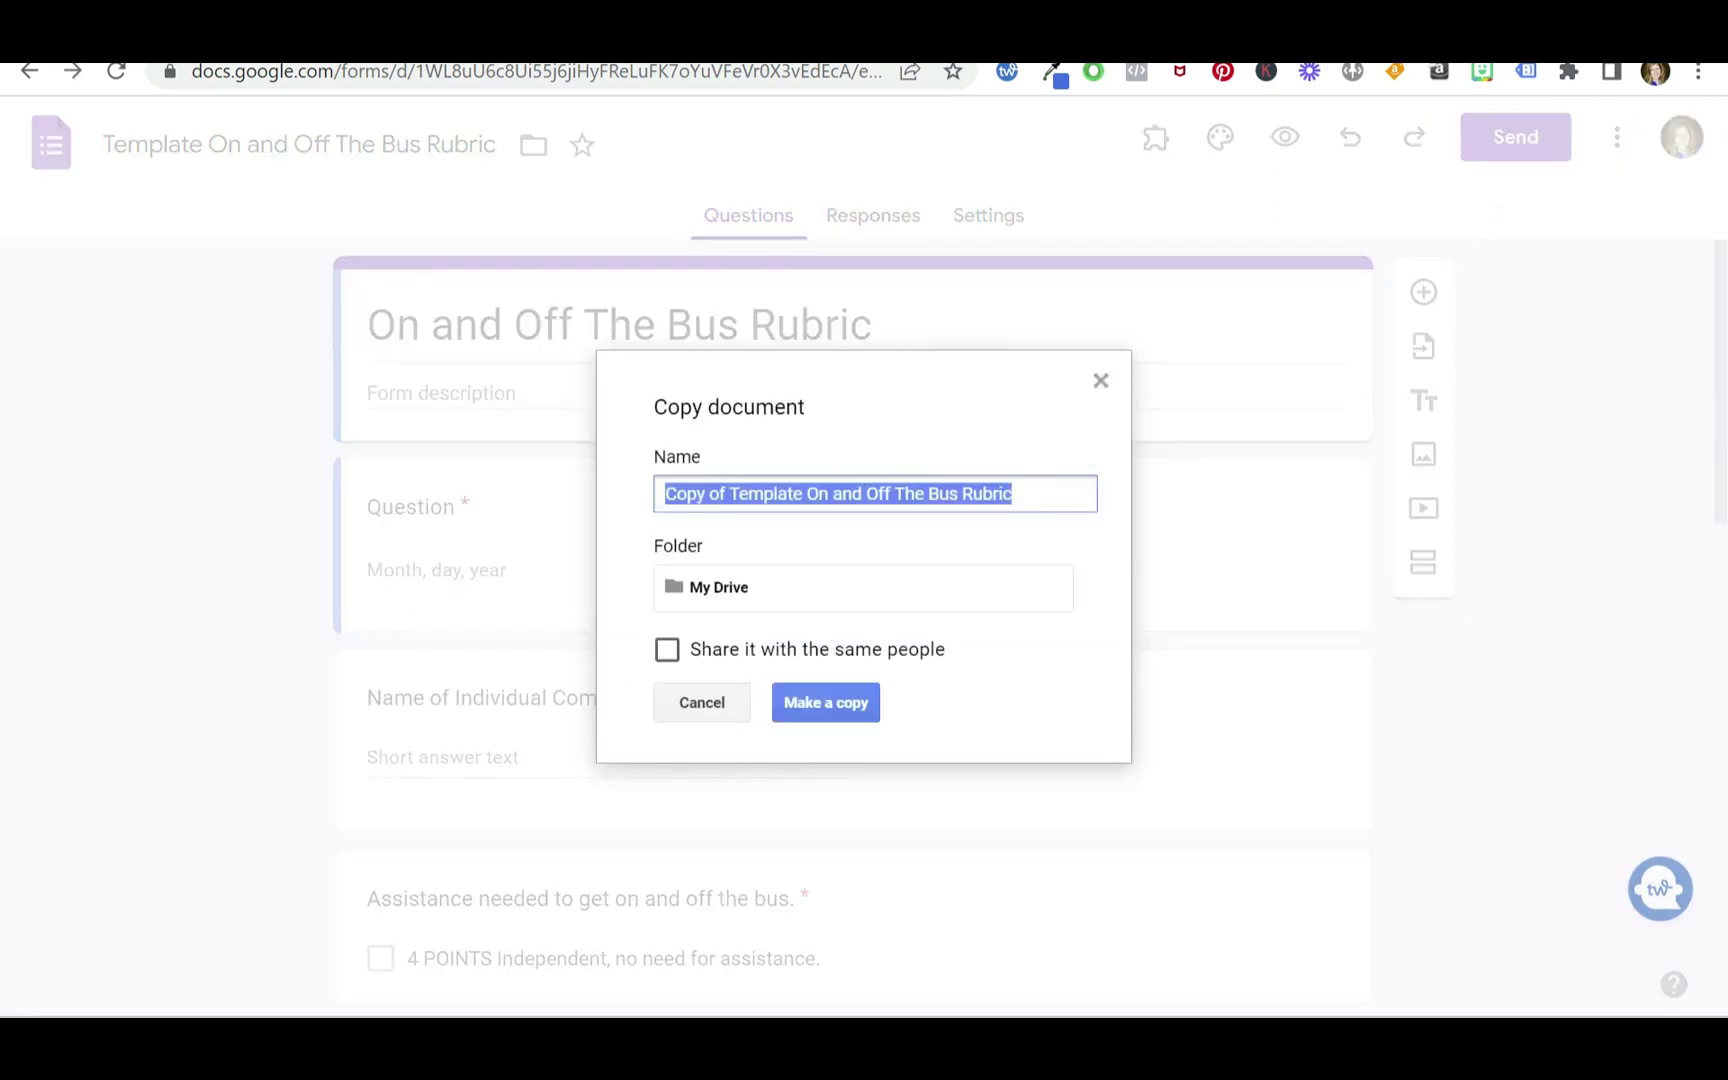
{"action": "left_click", "coordinate": [793, 493]}
{"action": "left_click", "coordinate": [798, 494]}
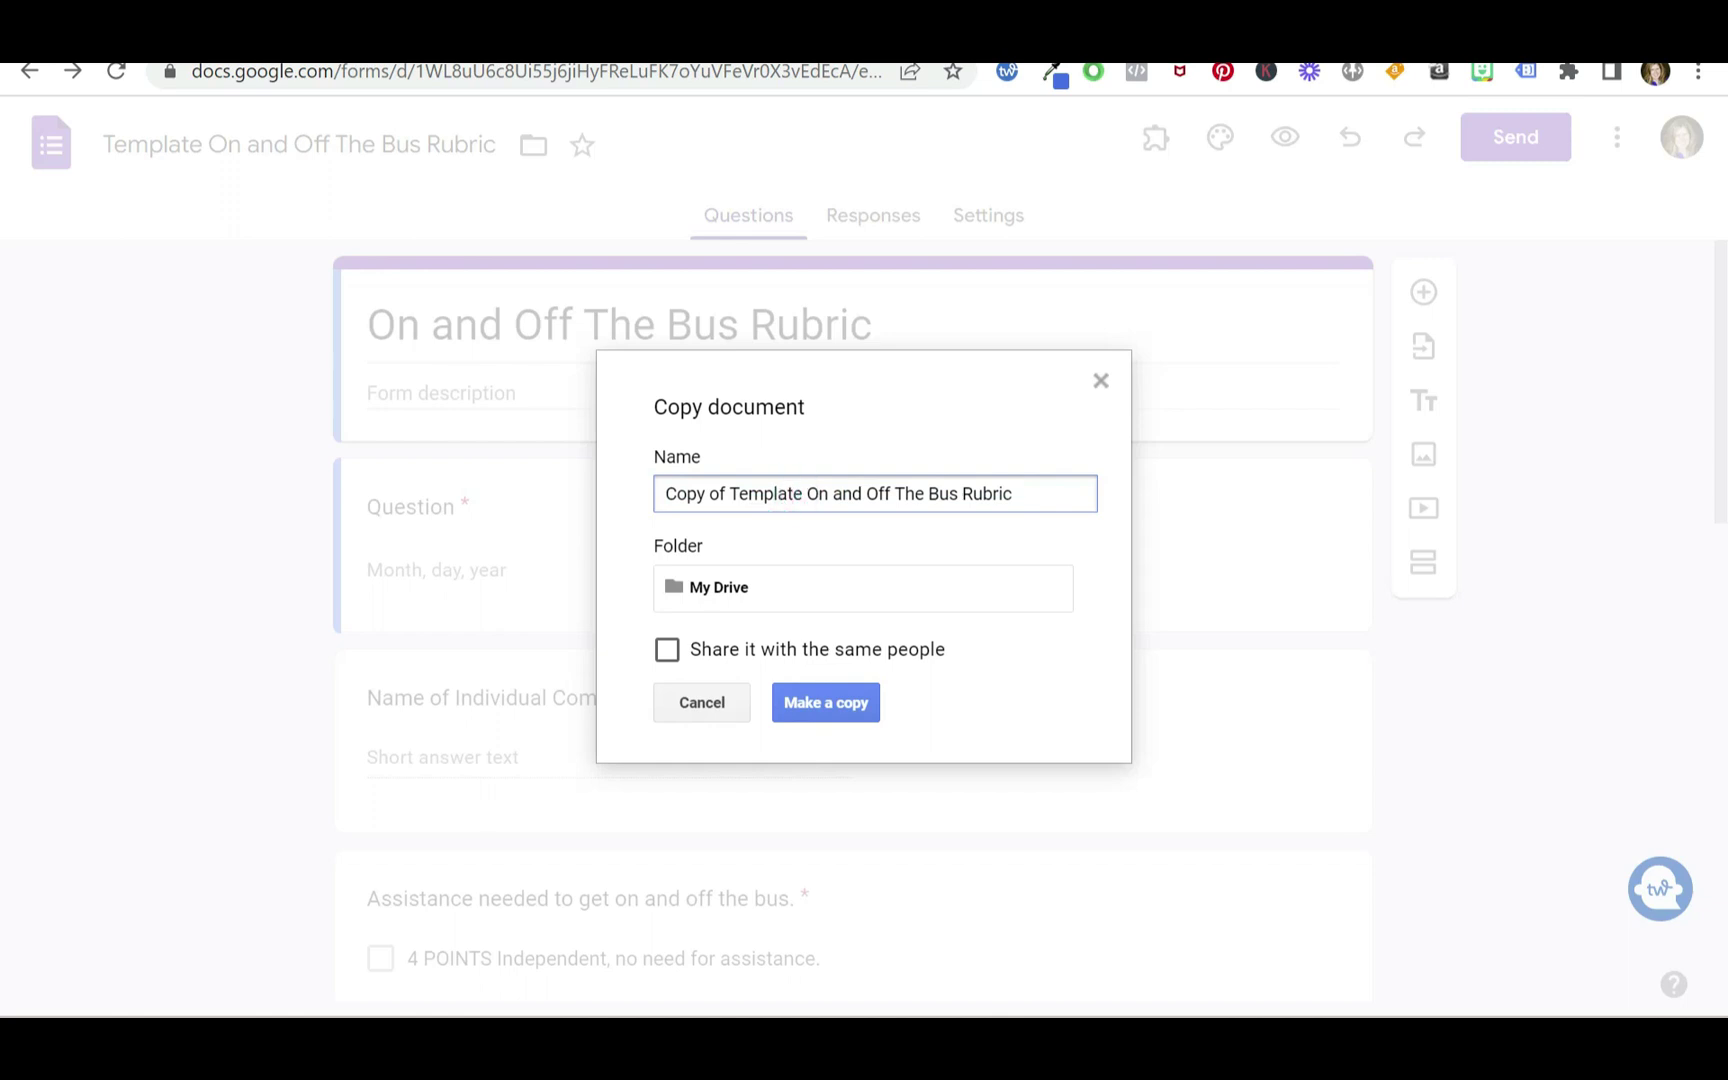
{"action": "left_click_drag", "start_coordinate": [803, 494], "coordinate": [628, 493]}
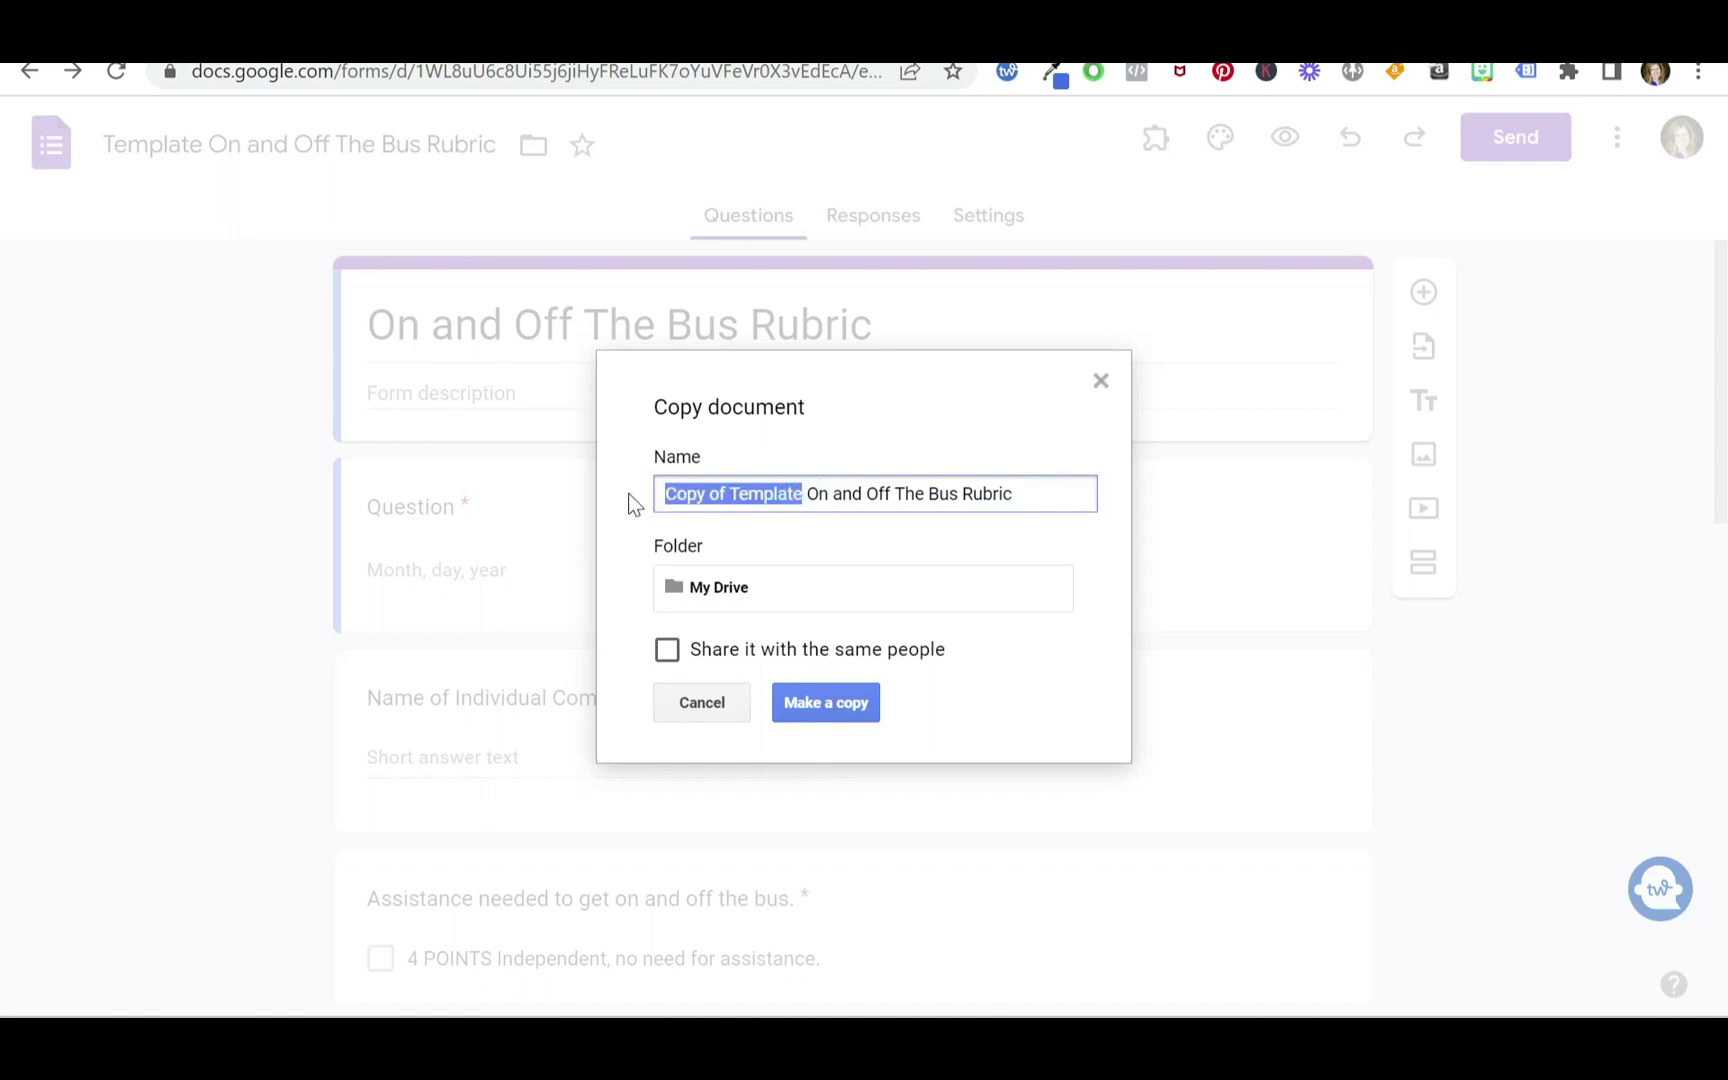
{"action": "left_click", "coordinate": [1108, 377]}
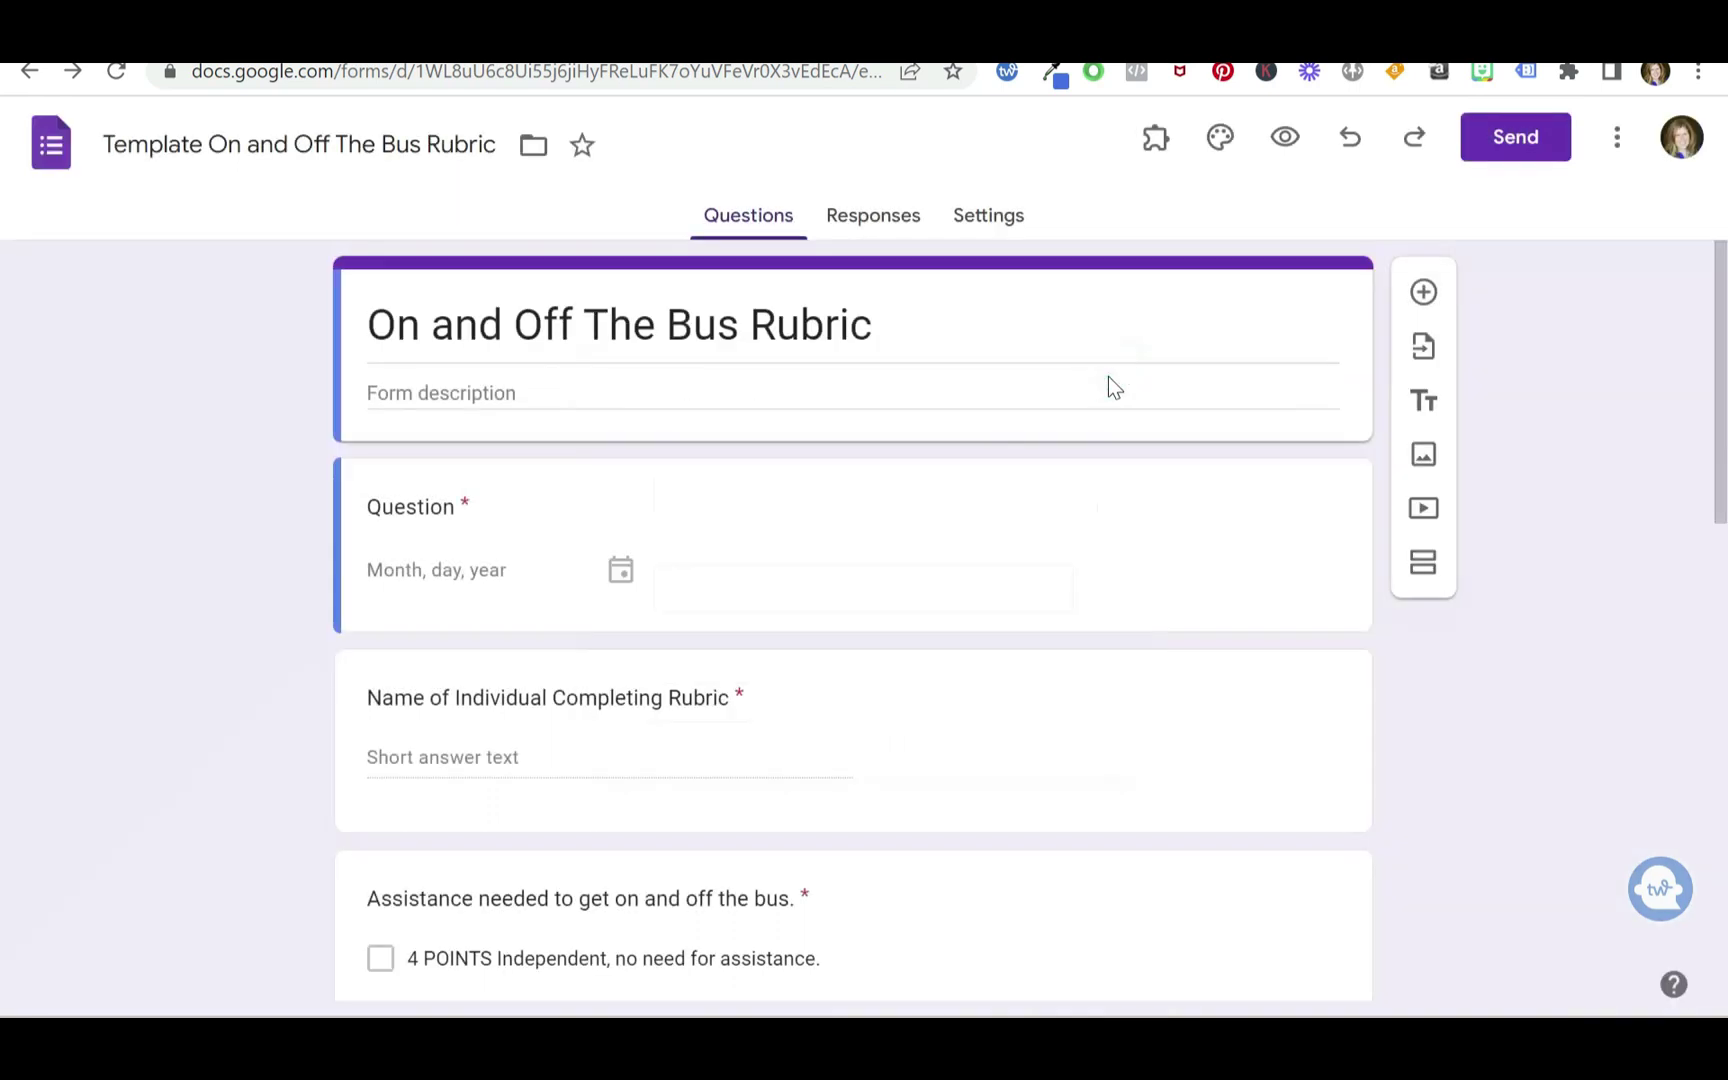